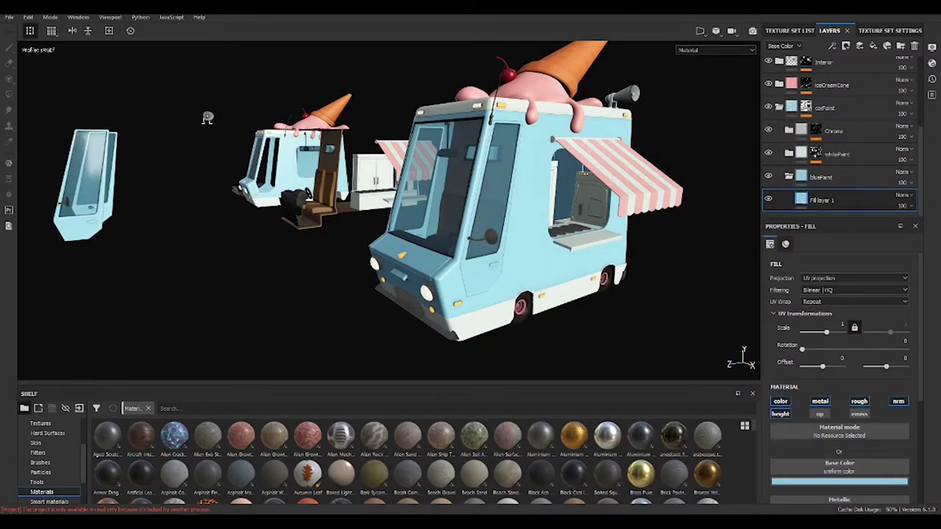
Duplicate the blue fill layer as 'Gradient' and darken its Base Color blue
key("ctrl+d")
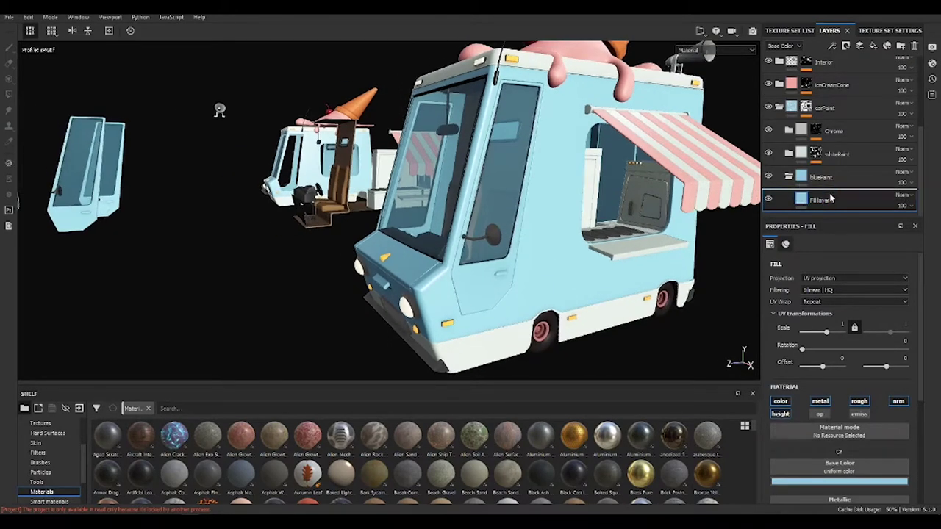
type("Gradient")
key("Return")
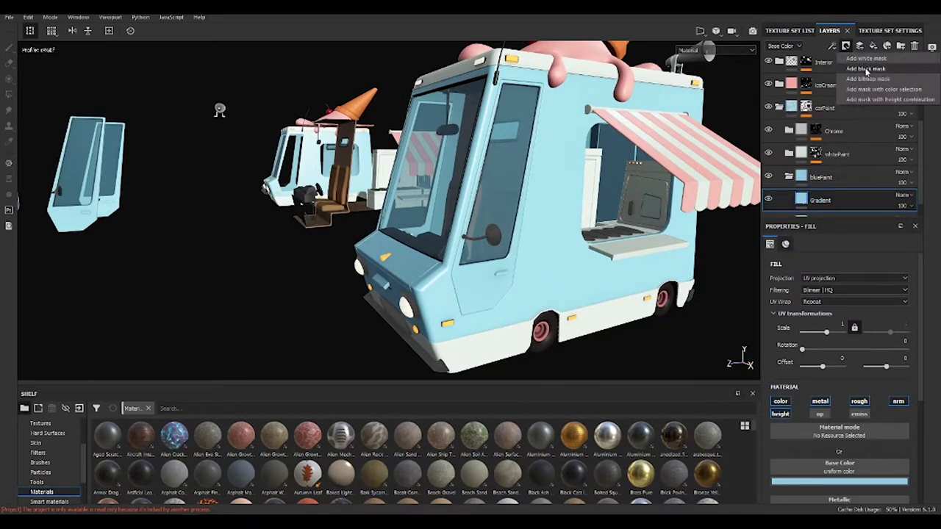
left_click(839, 481)
mouse_move(928, 392)
left_mouse_down()
mouse_move(928, 412)
mouse_move(908, 425)
left_mouse_up()
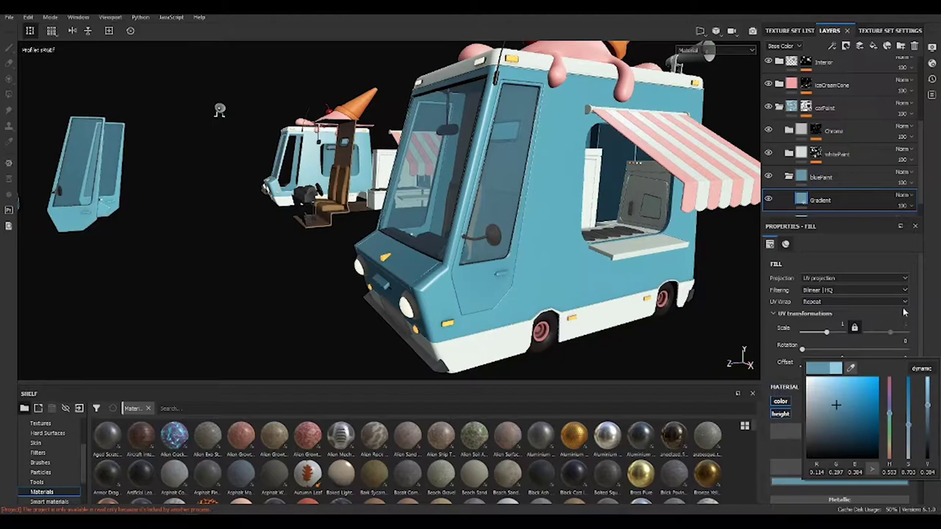
Give the Gradient layer a black mask driven by a Position generator
left_click(859, 45)
left_click(853, 71)
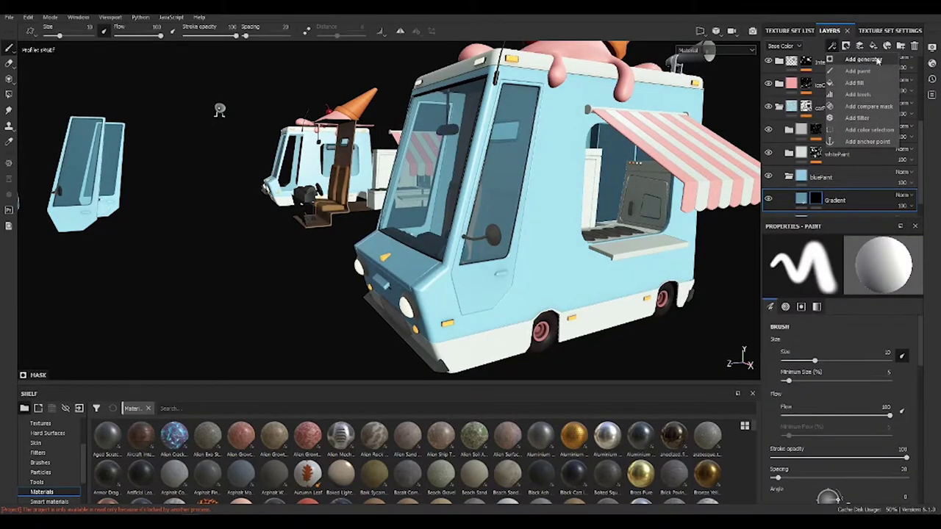
left_click(864, 59)
left_click(796, 264)
type("positio")
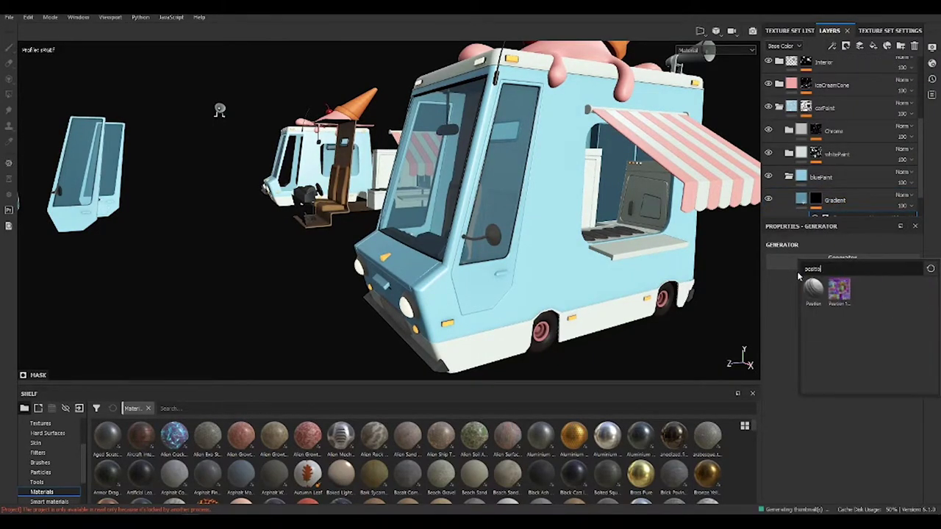
left_click(813, 289)
Tune the Position generator: Global Balance 0.68, slight blur, more contrast, Invert on
left_click(817, 200, "alt")
left_click(842, 216)
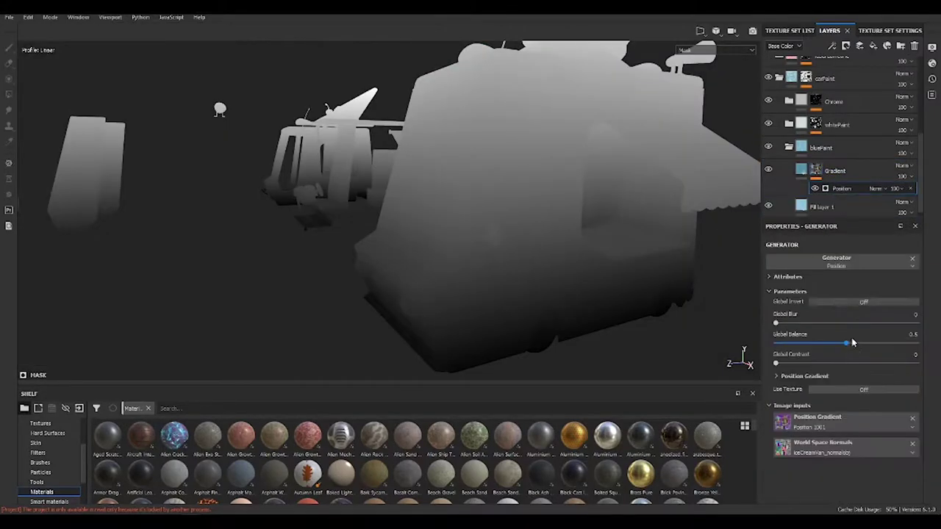
left_click_drag(846, 344, 873, 346)
left_click_drag(775, 323, 781, 323)
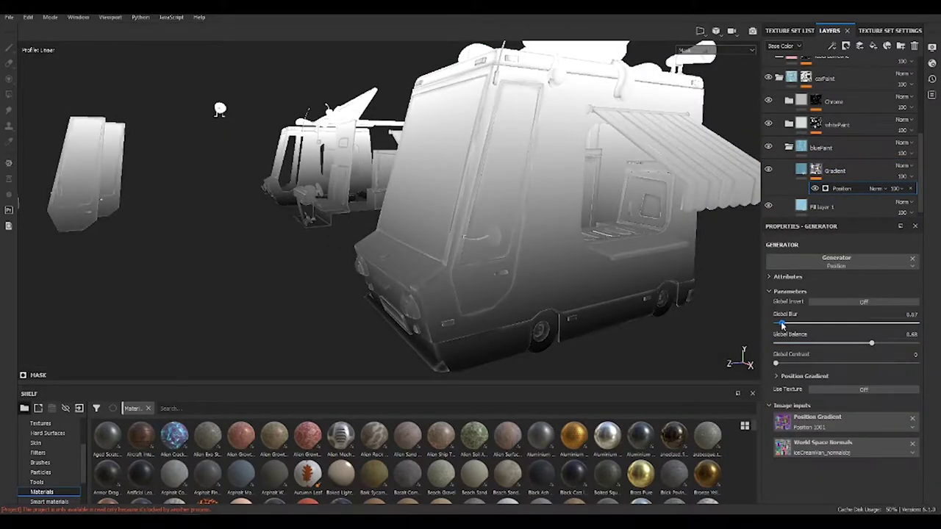
left_click_drag(776, 363, 825, 363)
key("m")
scroll(534, 228, "up", 2)
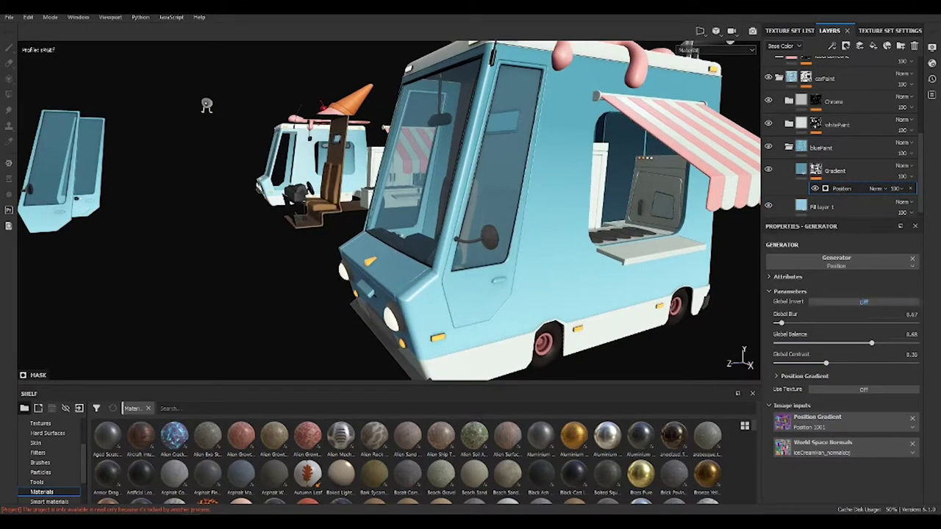
left_click(862, 302)
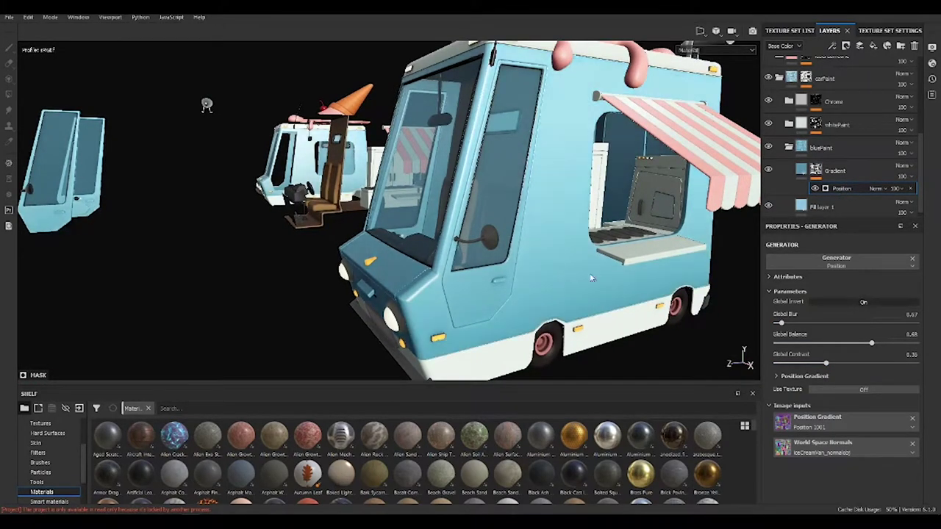
Blend the Gradient layer as Overlay at 67 opacity
left_click(902, 166)
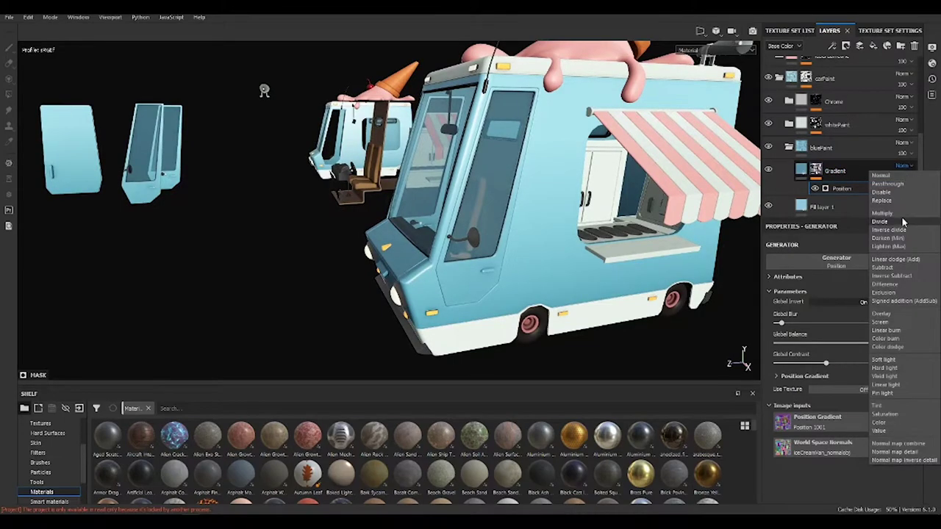
left_click(883, 314)
left_click_drag(902, 176, 912, 193)
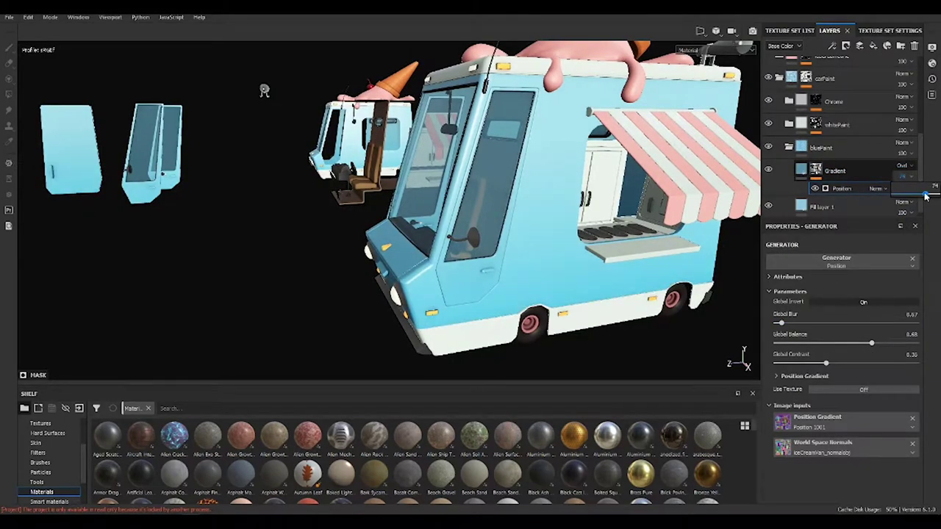
left_click_drag(588, 184, 738, 184, "alt")
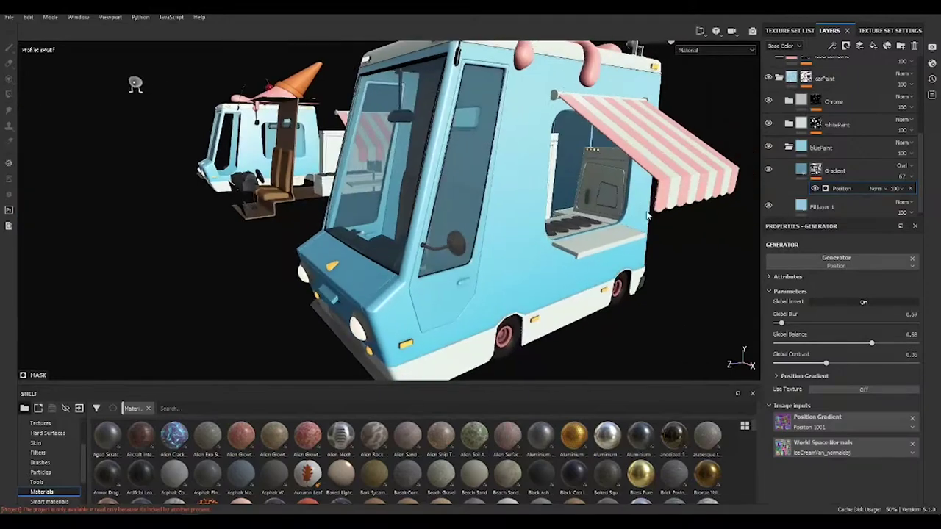
left_click(815, 208)
type("BaseColor")
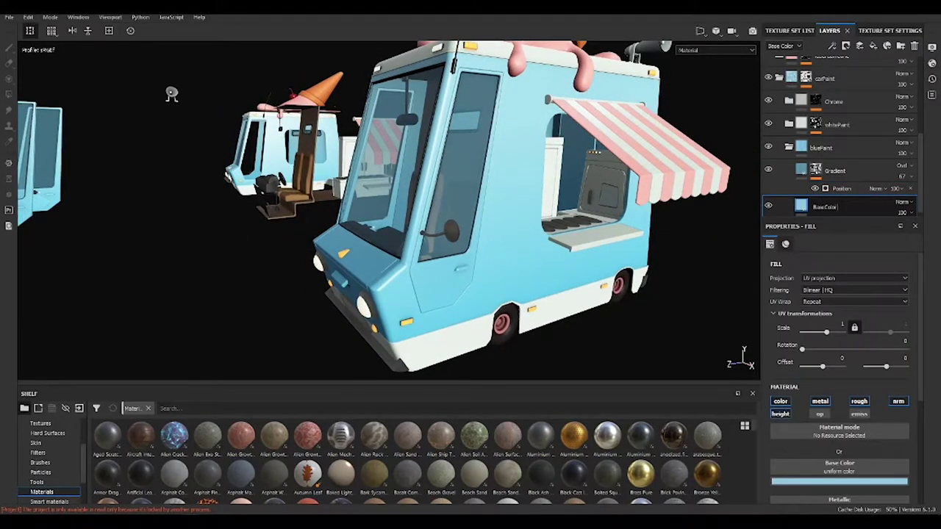
Name the base fill 'BaseColor' and place a copy above Gradient named 'Curvature'
key("Return")
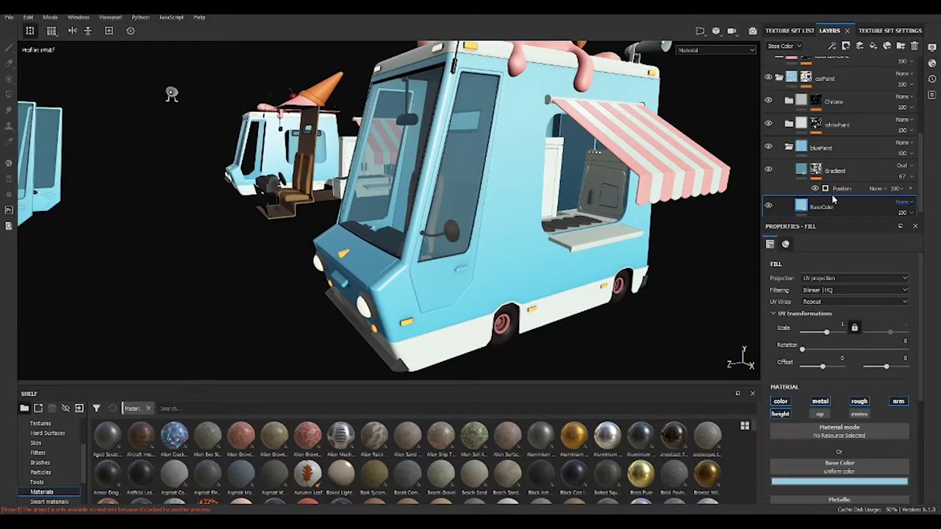
left_click_drag(833, 202, 823, 173)
type("Curvatur")
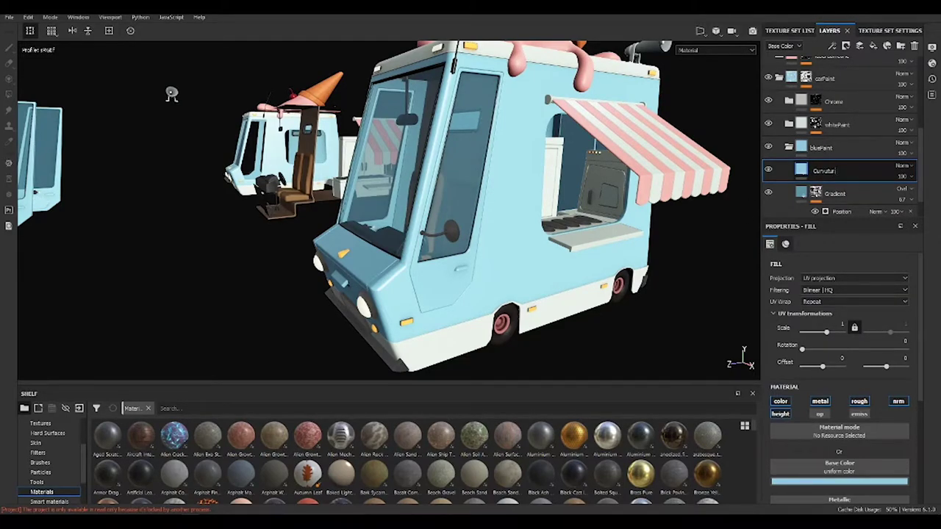
type("e")
key("Return")
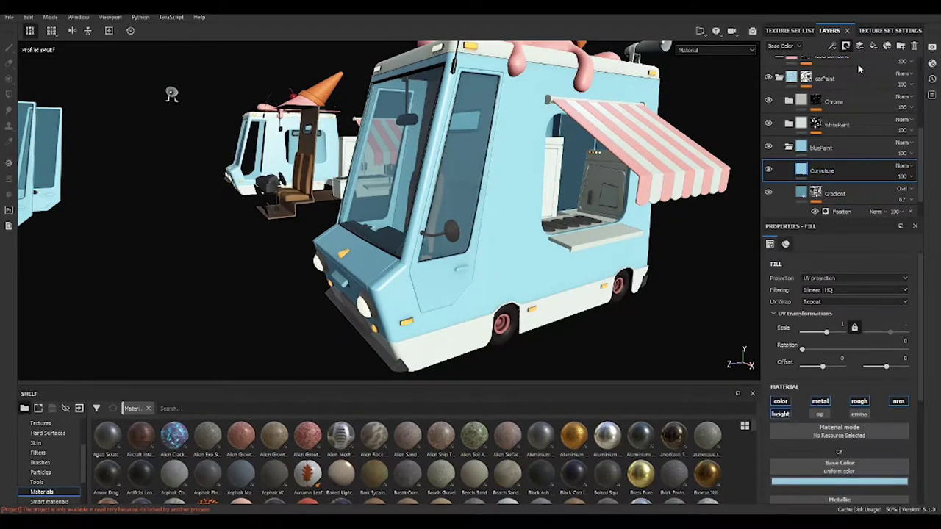
Add a black mask with a Curvature generator to the Curvature layer
left_click(859, 45)
left_click(875, 81)
left_click(845, 45)
left_click(842, 259)
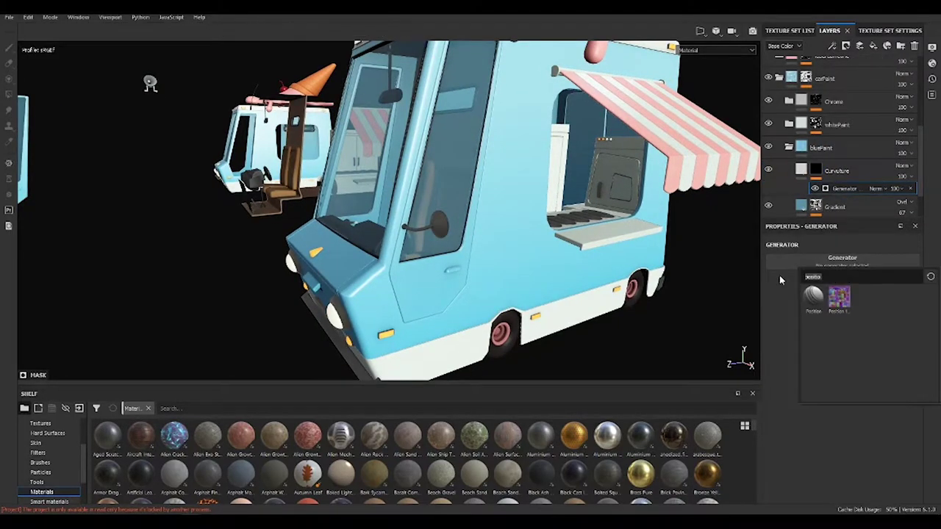
left_click(813, 298)
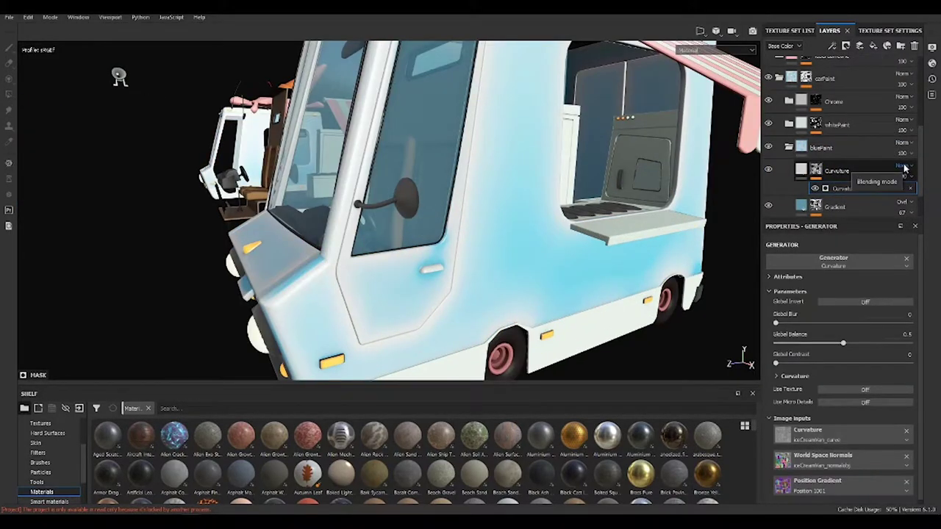
Set the Curvature layer's Base Color to a deeper blue
left_click(868, 171)
left_click(812, 433)
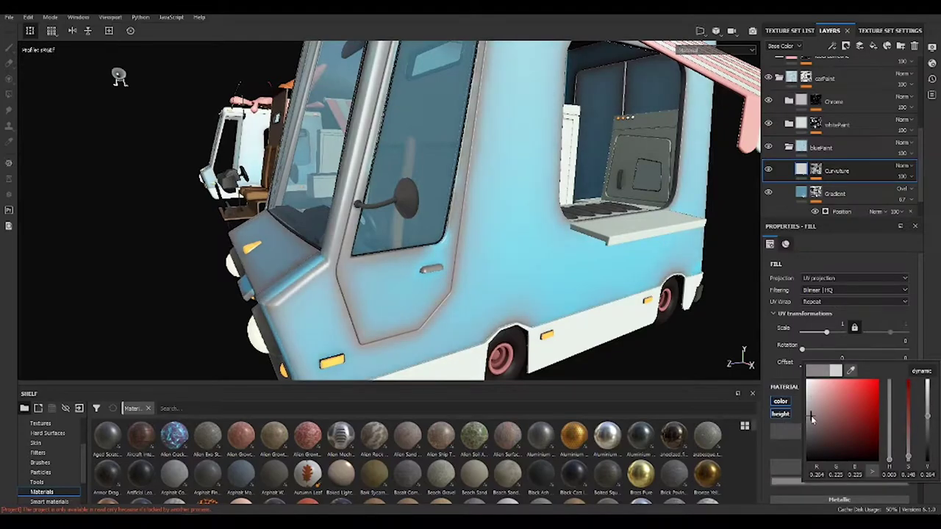
left_click_drag(890, 452, 890, 427)
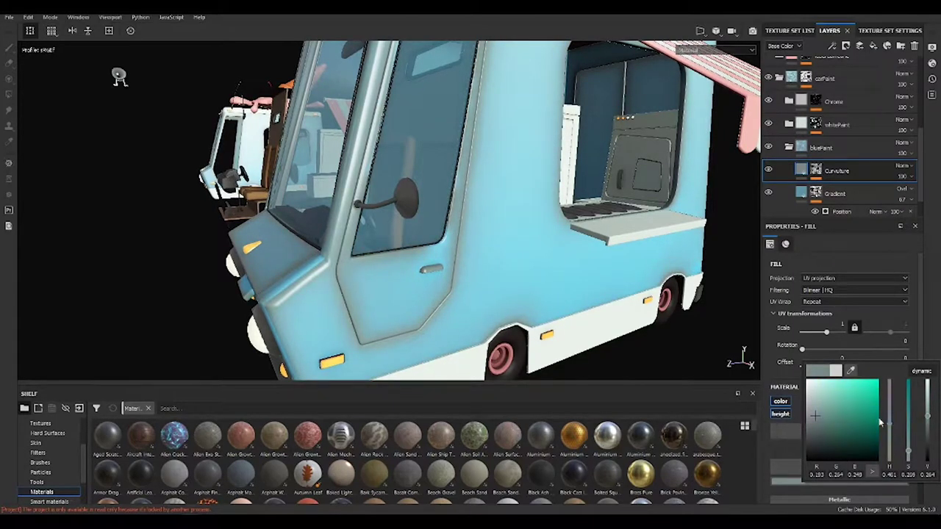
left_click_drag(831, 410, 846, 397)
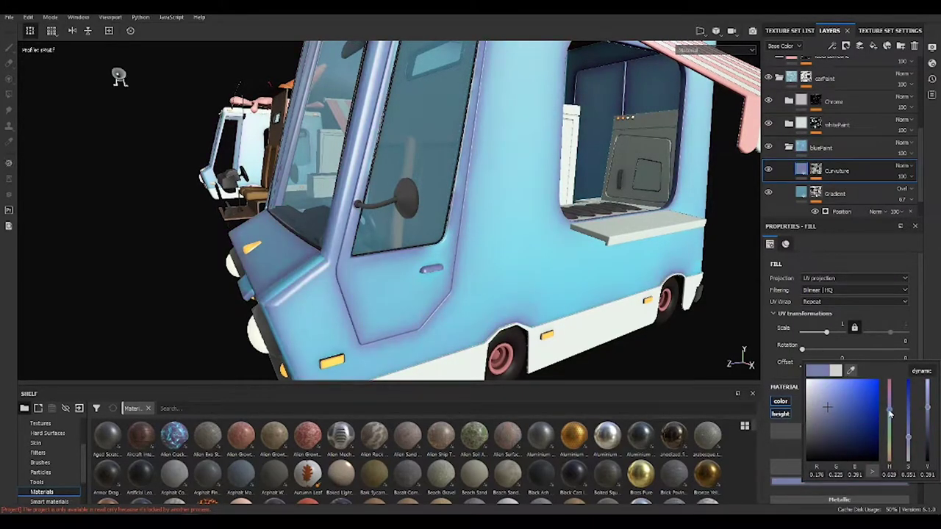
mouse_move(441, 220)
left_mouse_down("alt")
mouse_move(535, 261)
mouse_move(441, 221)
left_mouse_up("alt")
Blend the Curvature layer as Multiply at 34 opacity
left_click(903, 166)
left_click(846, 220)
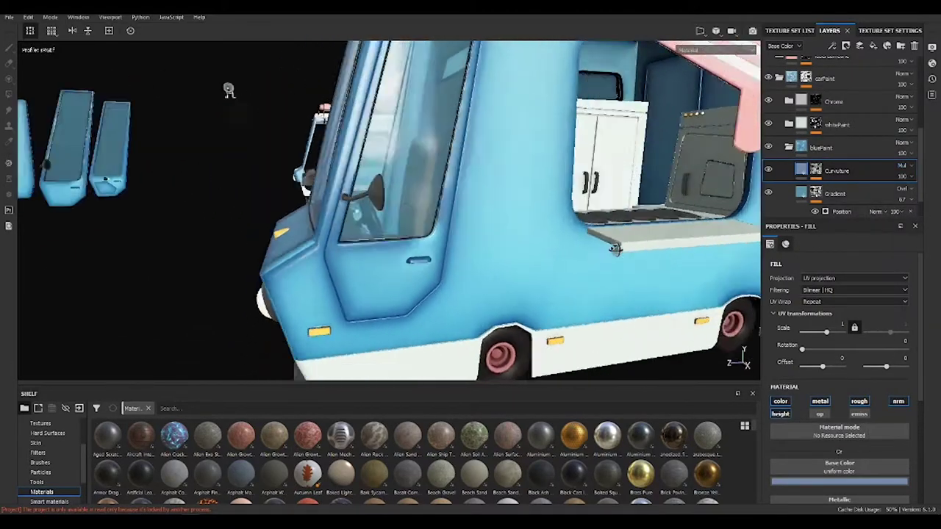
left_click_drag(909, 176, 909, 193)
left_click_drag(721, 180, 765, 171, "alt")
mouse_move(31, 63)
left_mouse_down("alt")
mouse_move(30, 52)
mouse_move(179, 147)
mouse_move(625, 231)
mouse_move(133, 138)
left_mouse_up("alt")
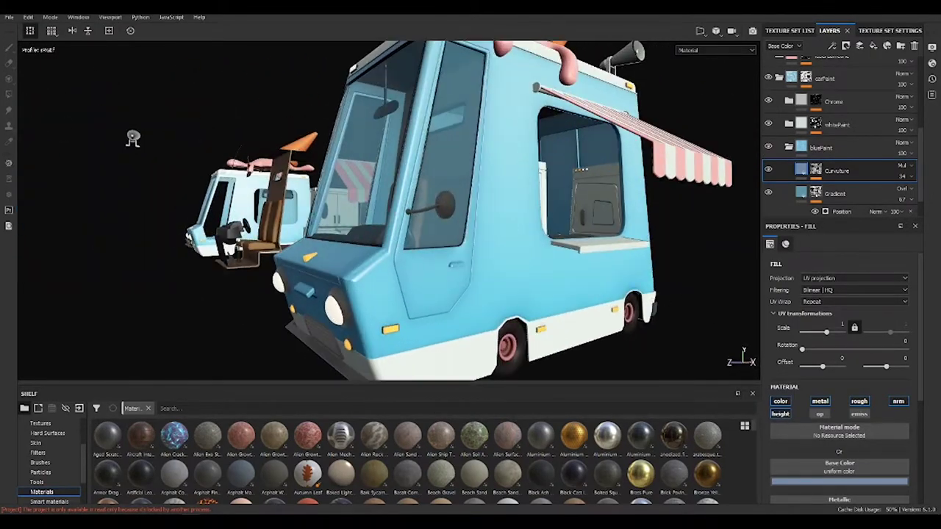
double_click(840, 171)
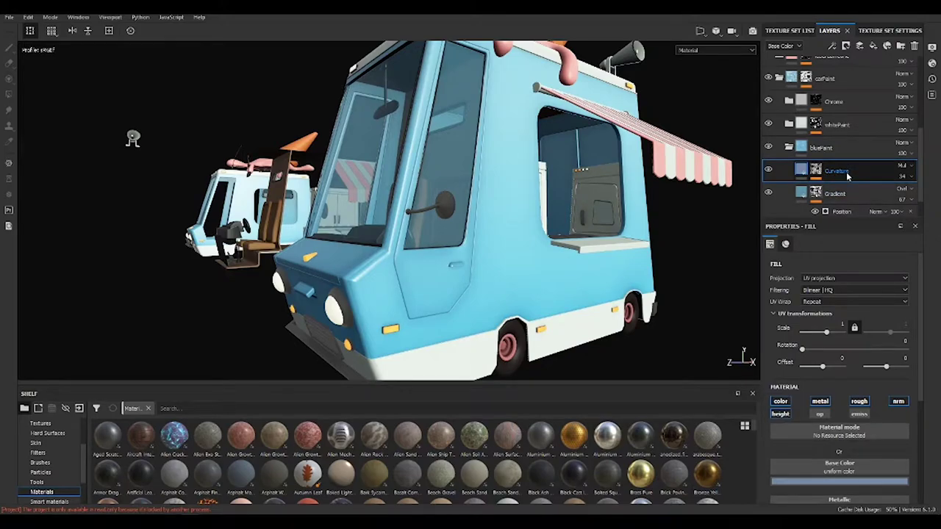
Duplicate a fill layer as 'NoiseDirt' with a dark teal Base Color
key("ctrl+d")
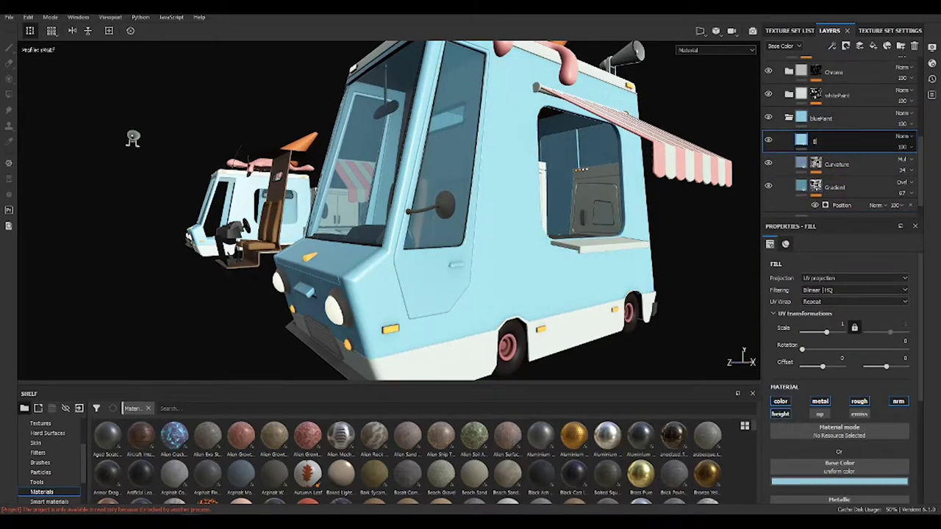
type("Noiseirt")
key("Return")
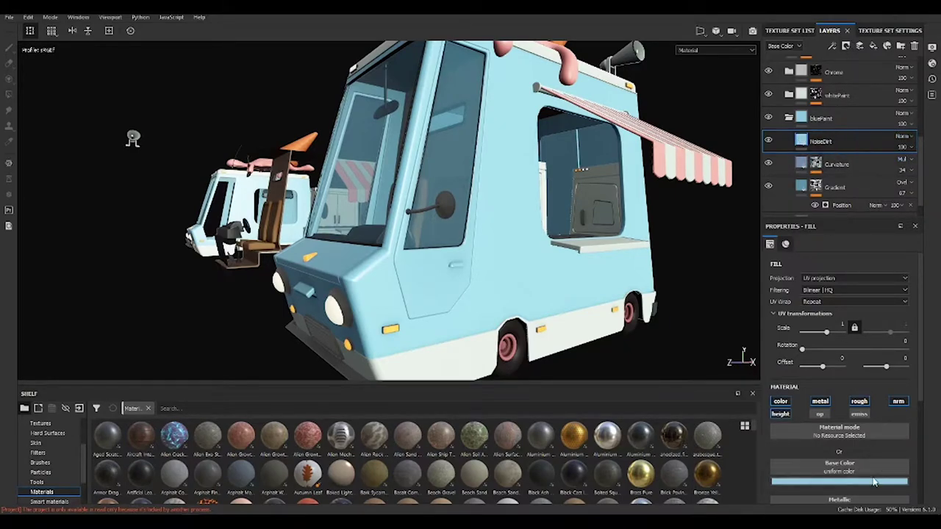
left_click(874, 482)
left_click_drag(930, 438, 930, 427)
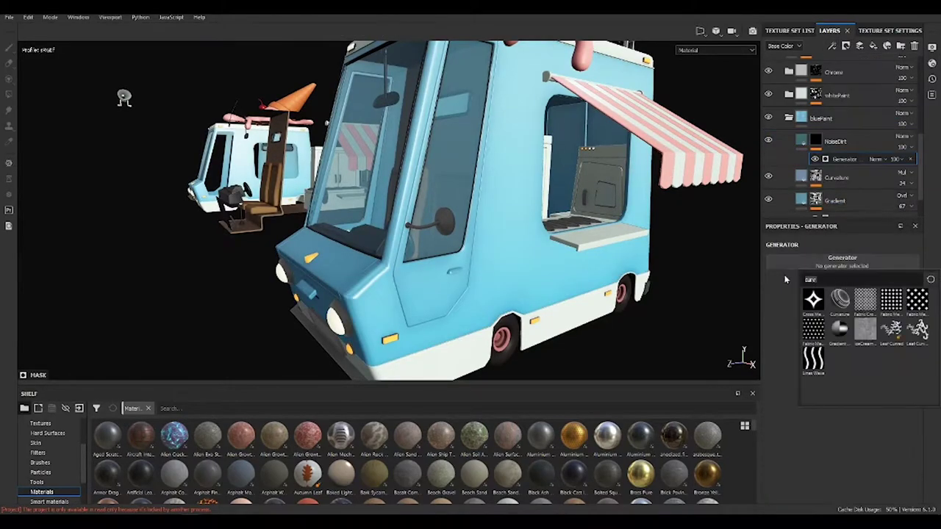
Mask NoiseDirt with a Dirt generator at Dirt Level 0.43
left_click(866, 329)
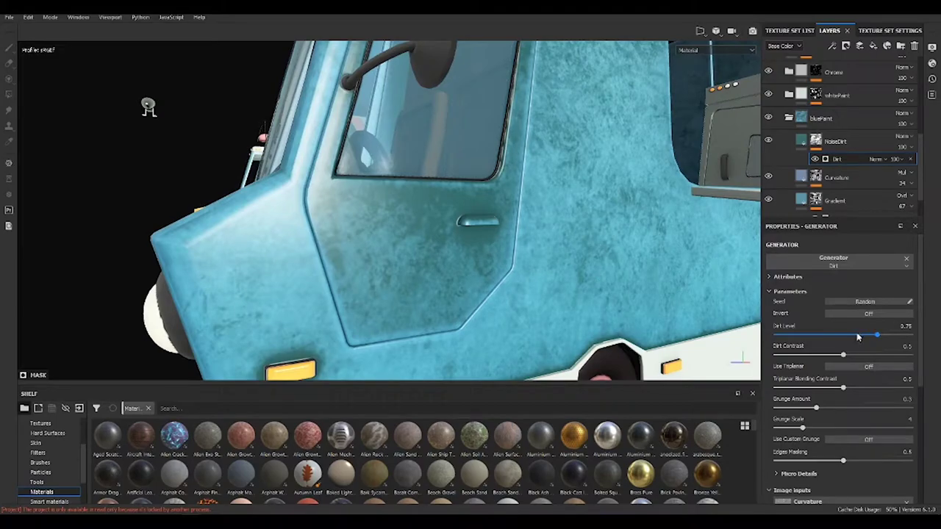
left_click_drag(877, 334, 836, 336)
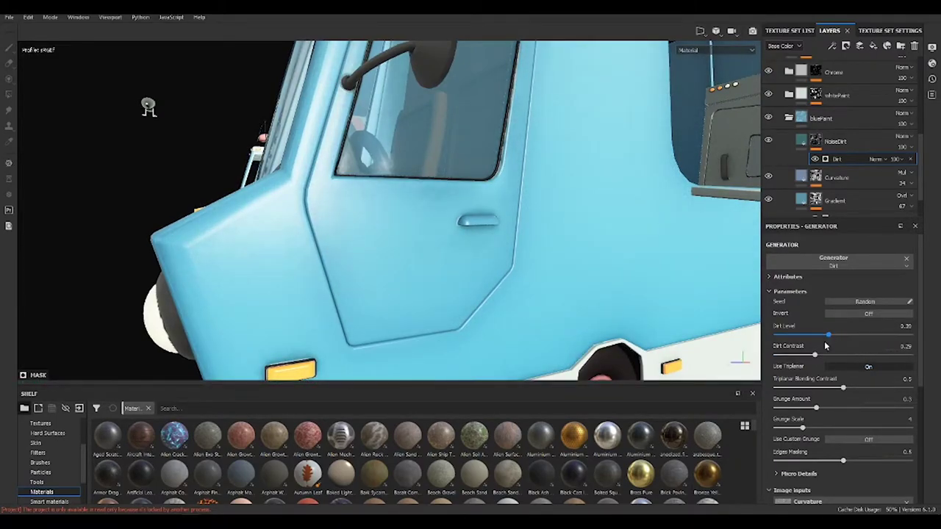
left_click(770, 140)
left_click(769, 139)
left_click(769, 140)
left_click(769, 140)
Blend the NoiseDirt layer as Overlay at 81 opacity
left_click(903, 136)
left_click(905, 289)
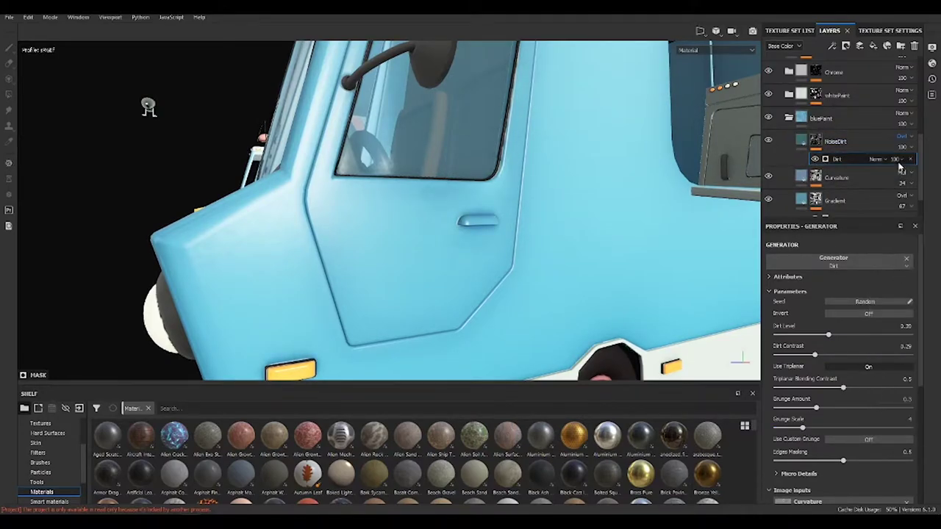
left_click(917, 163)
left_click(929, 169)
left_click_drag(441, 280, 488, 280, "alt")
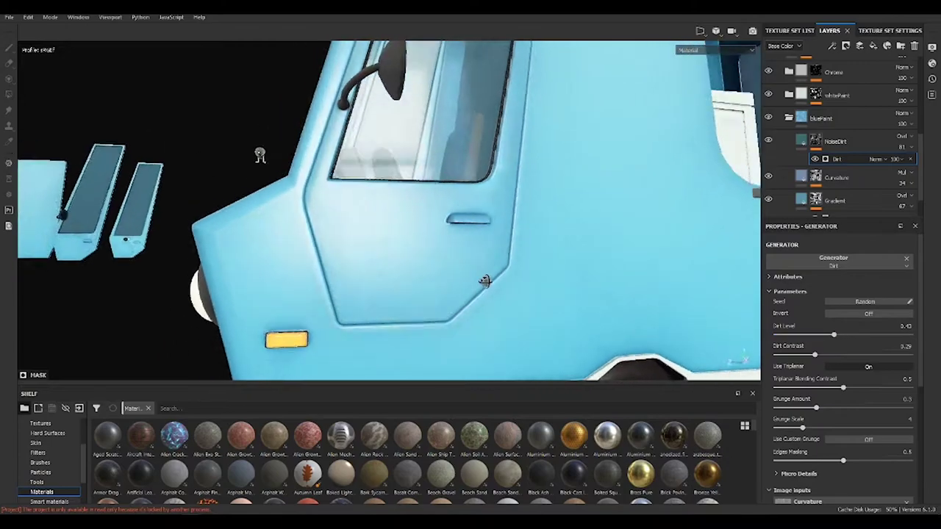
Add a Blur Slope filter with Intensity Divider 1000 to the Curvature mask and lower its opacity
left_click(846, 177)
left_click(831, 45)
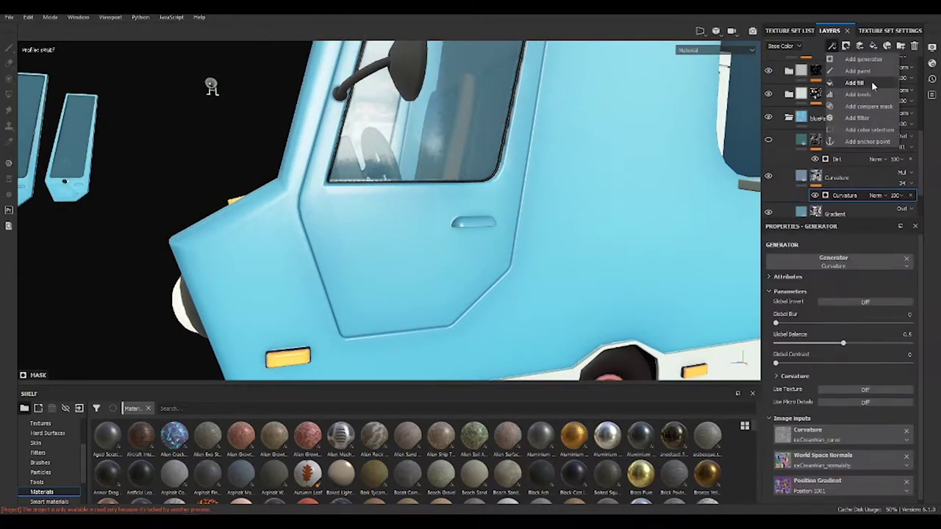
left_click(853, 88)
left_click(842, 258)
type("blur")
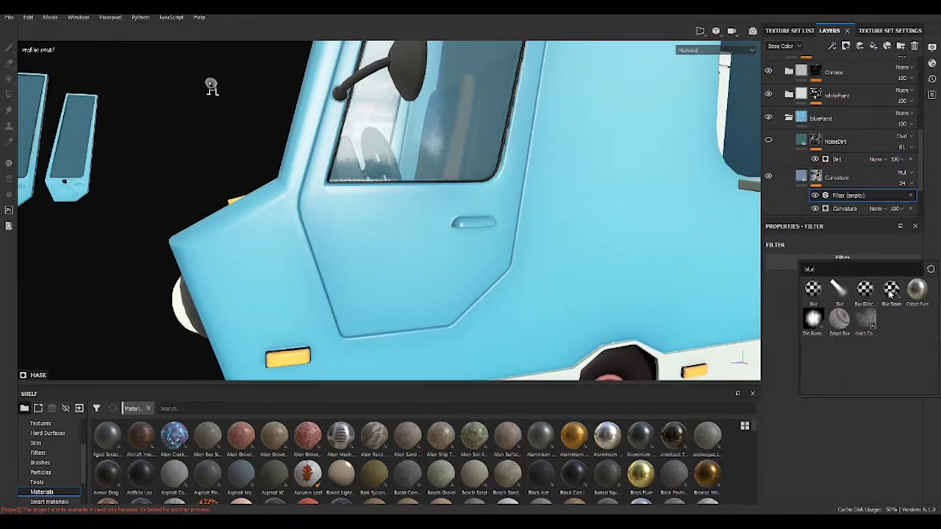
left_click(917, 291)
left_click(846, 196)
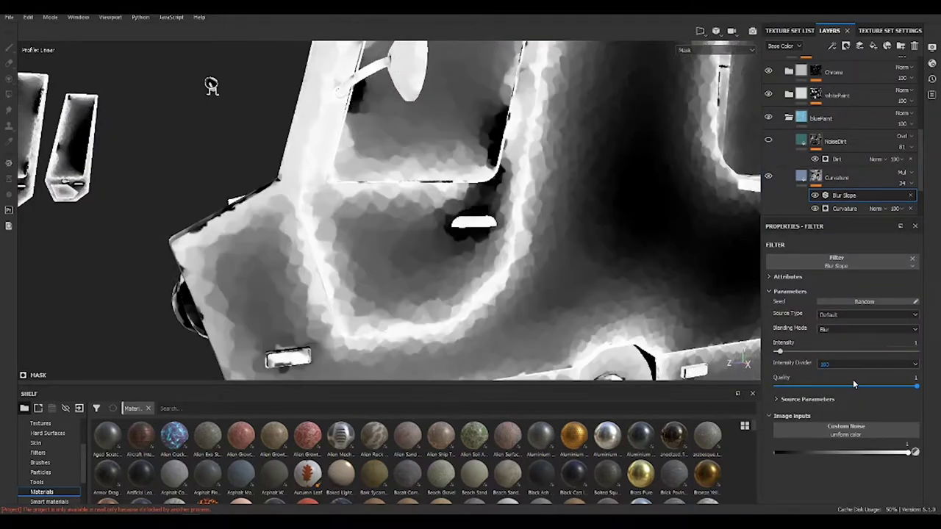
left_click(851, 391)
key("m")
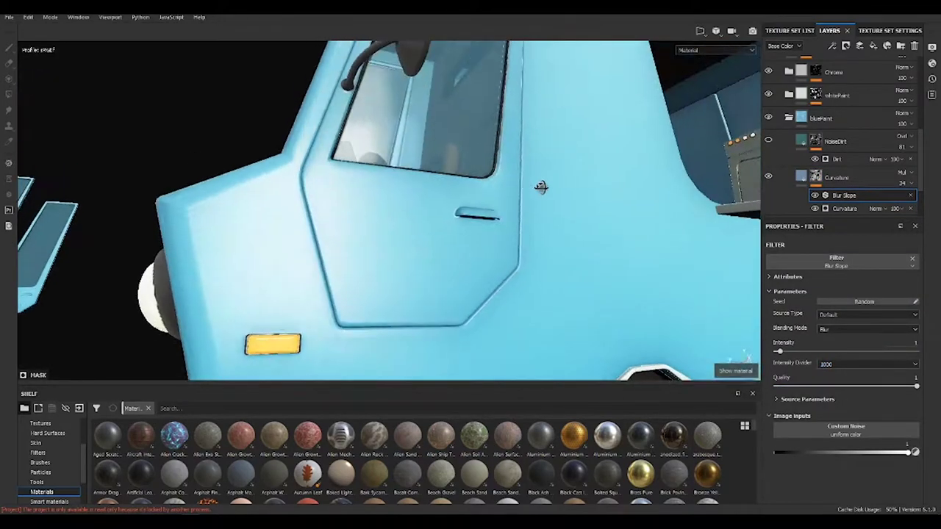
left_click_drag(903, 183, 914, 206)
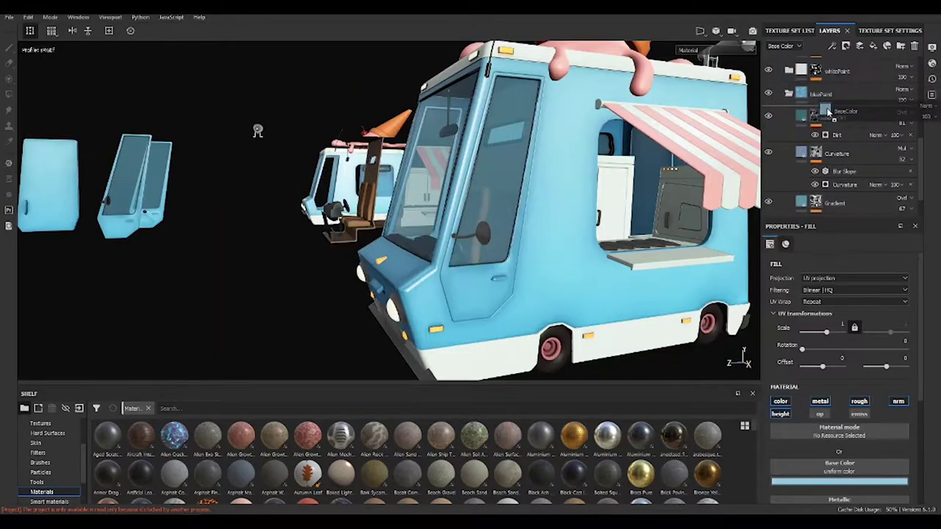
Add a fill layer named 'EdgeHighlight' masked with the Edges Strong smart mask
left_click(839, 119)
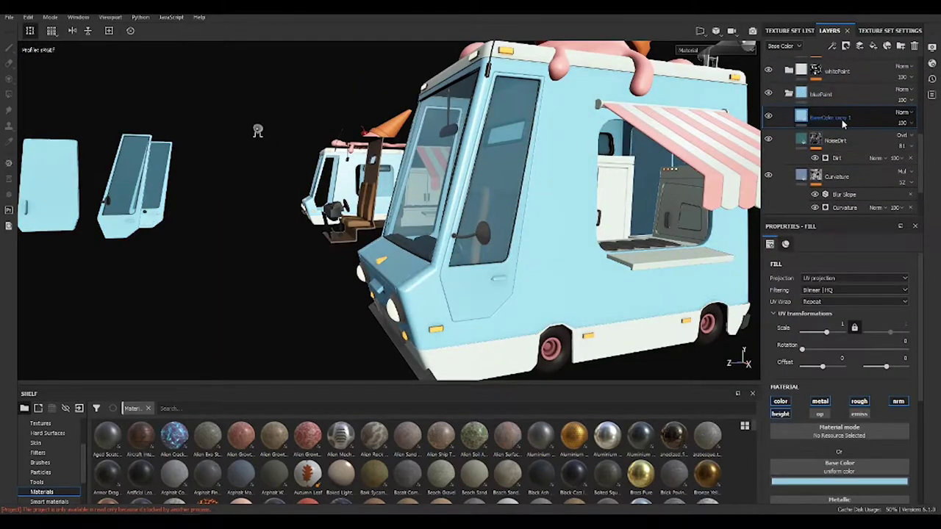
type("EdgeHighlight")
key("Return")
left_click(50, 501)
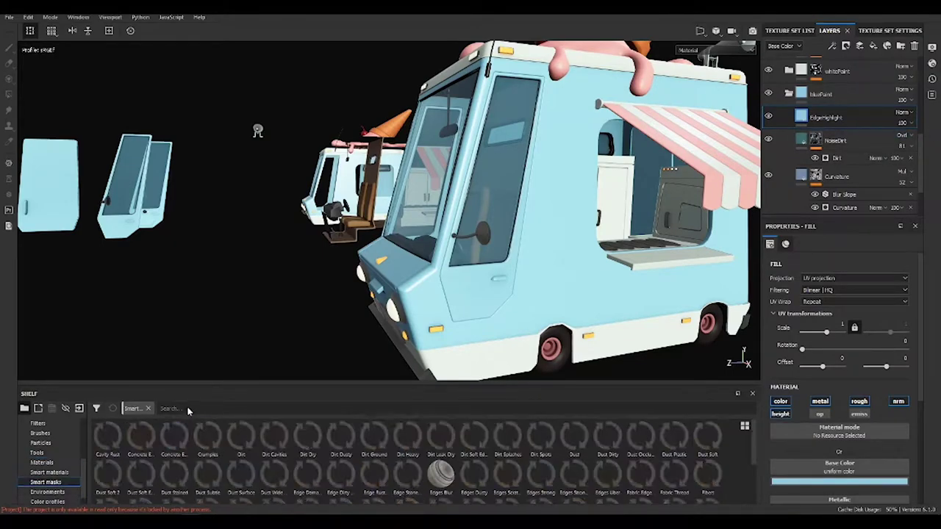
type("edgestr")
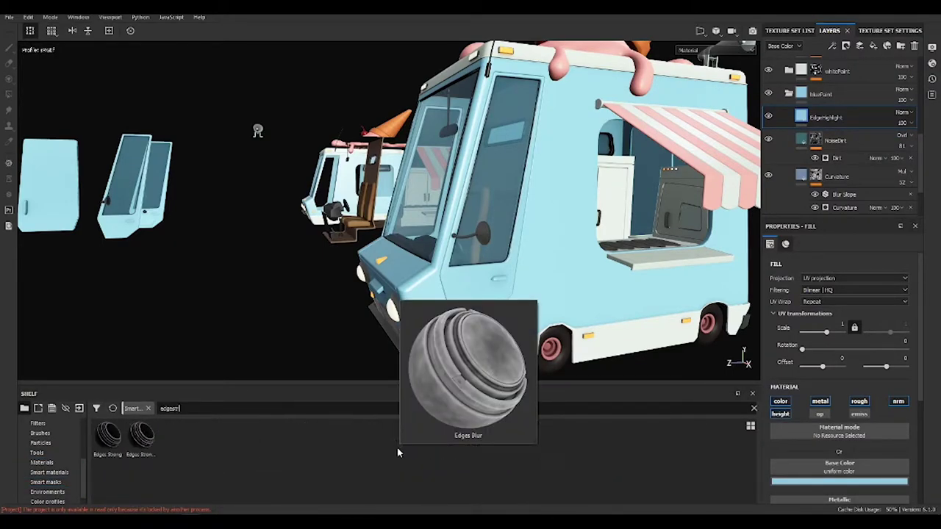
left_click_drag(108, 436, 801, 118)
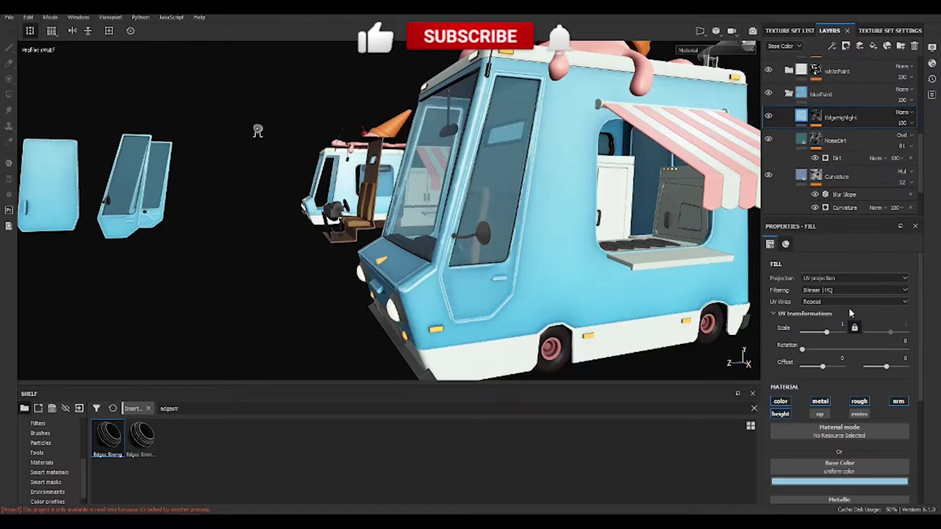
Set EdgeHighlight to Screen blending
left_click(839, 481)
left_click(903, 113)
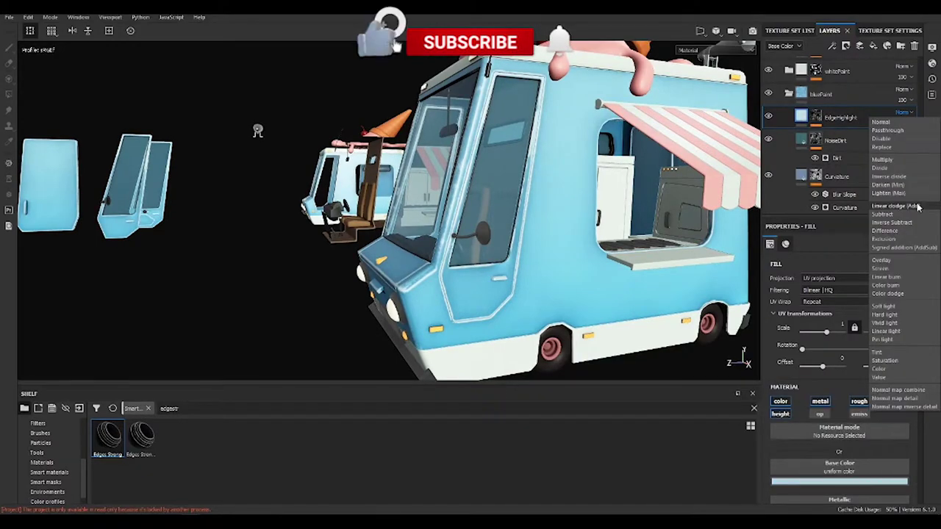
left_click(917, 208)
scroll(541, 276, "up", 2)
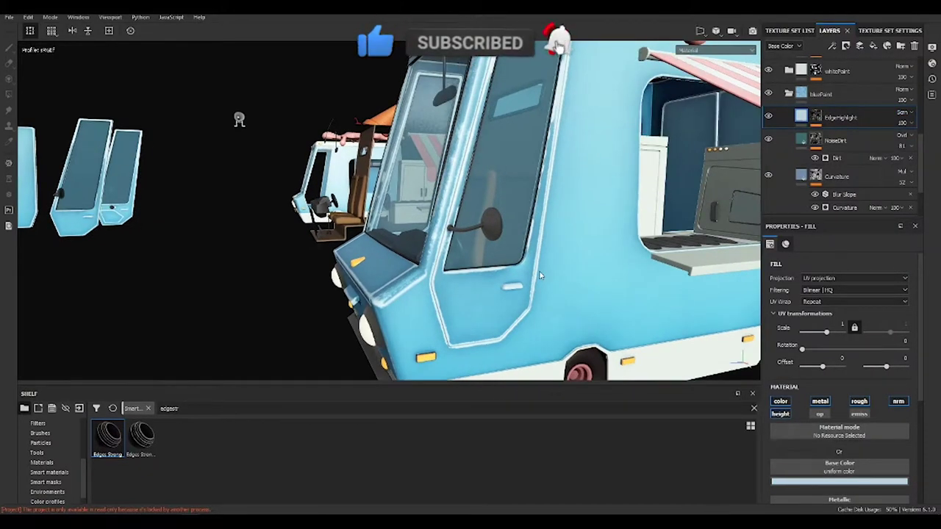
left_click_drag(541, 276, 580, 164, "alt")
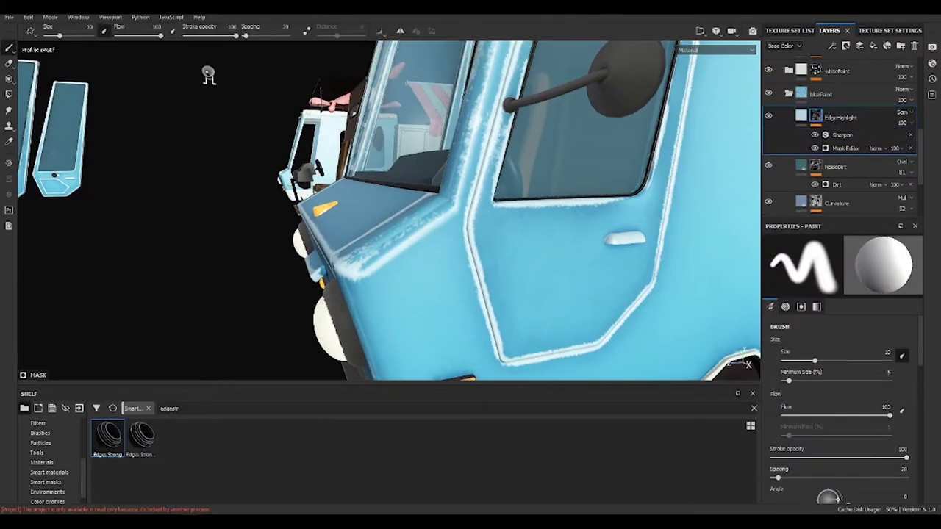
Tune the Mask Editor's contrast, balance and texture, and set EdgeHighlight opacity to 30
left_click(853, 150)
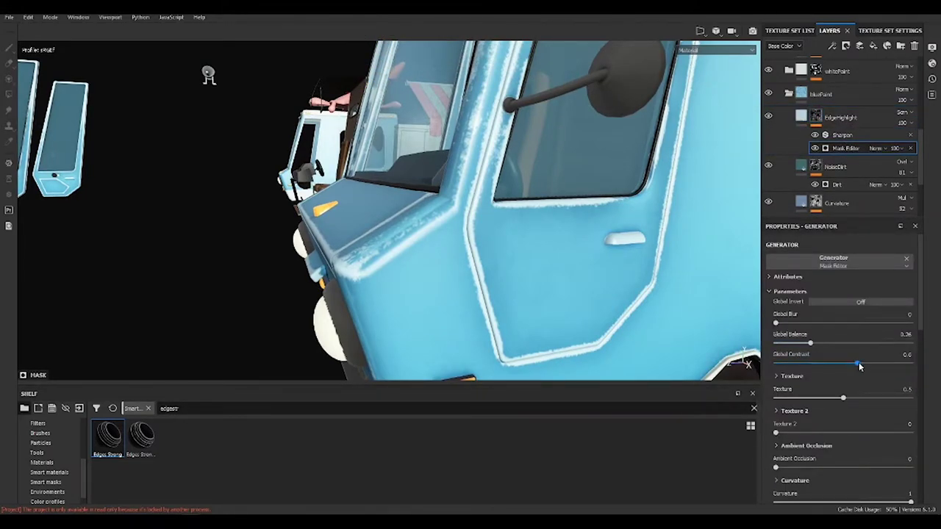
left_click_drag(861, 366, 907, 364)
left_click_drag(811, 343, 844, 345)
left_click(798, 397)
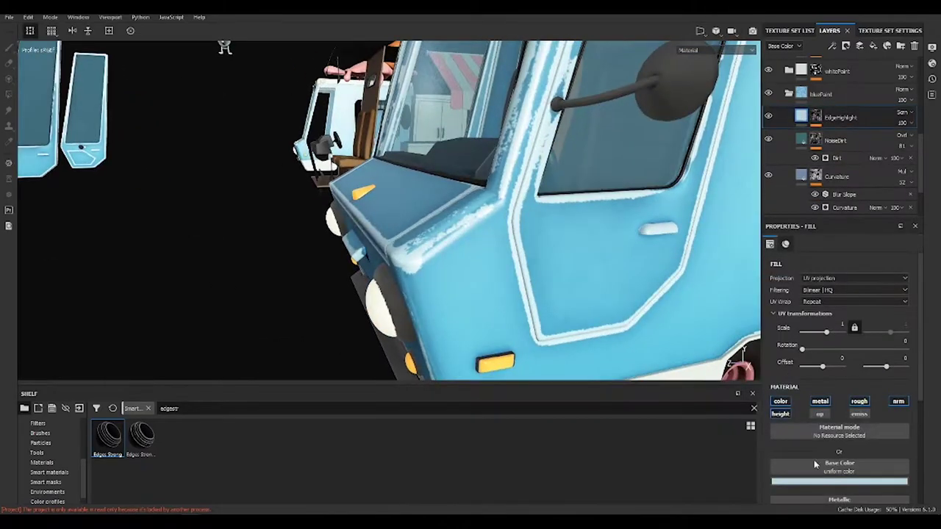
left_click_drag(905, 124, 868, 162)
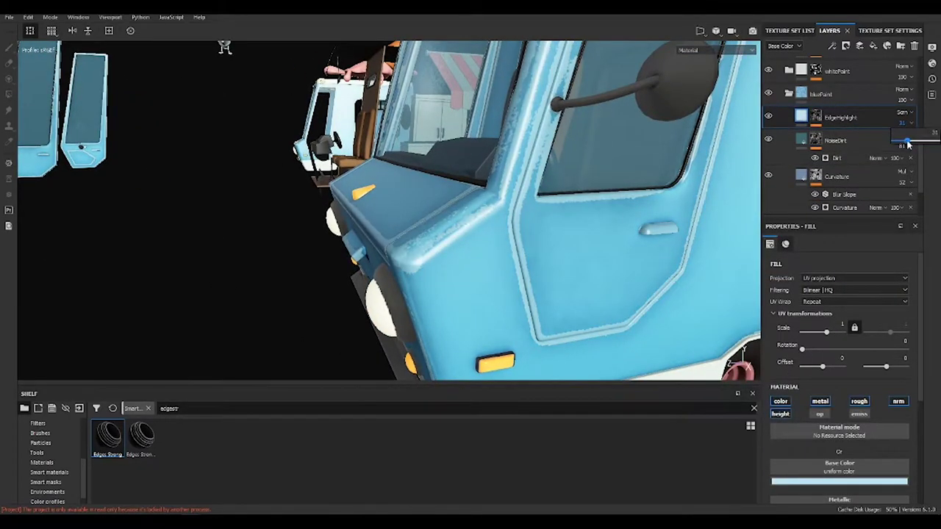
left_click_drag(412, 242, 479, 247, "alt")
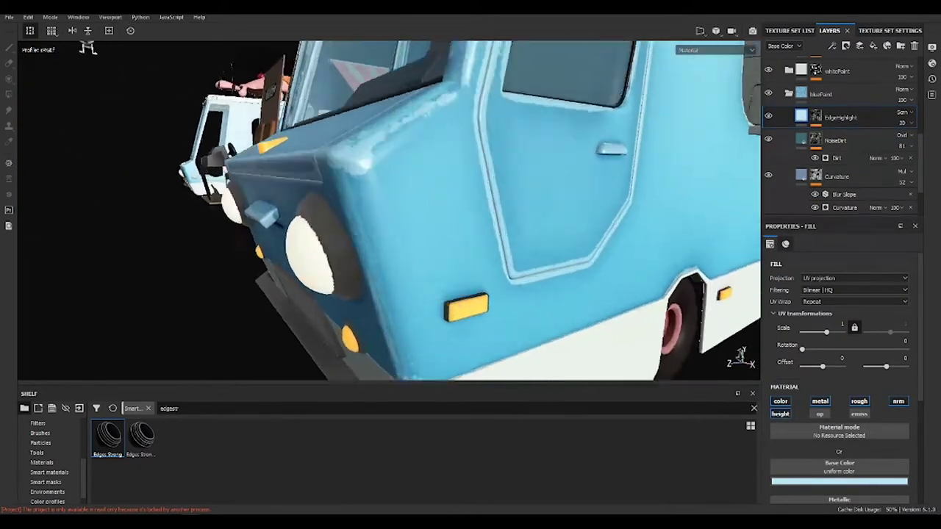
left_click_drag(848, 346, 838, 342)
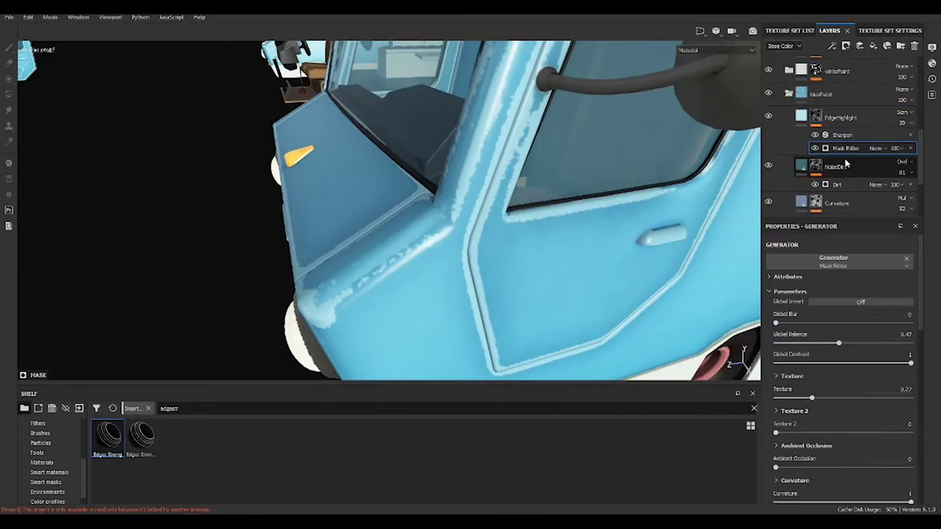
Add a Blur Slope filter to the EdgeHighlight mask: divider 100, intensity 0.11
left_click(832, 45)
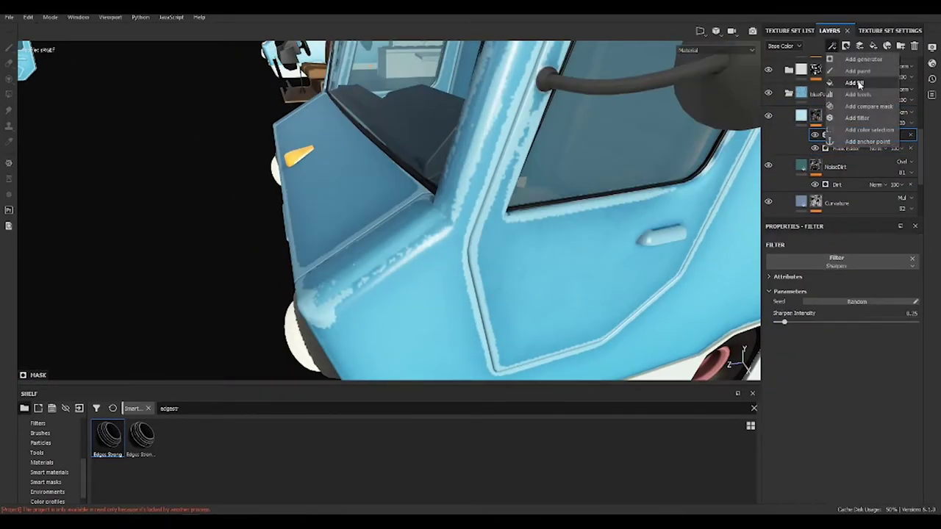
left_click(859, 84)
left_click(837, 259)
left_click(811, 313)
left_click(867, 364)
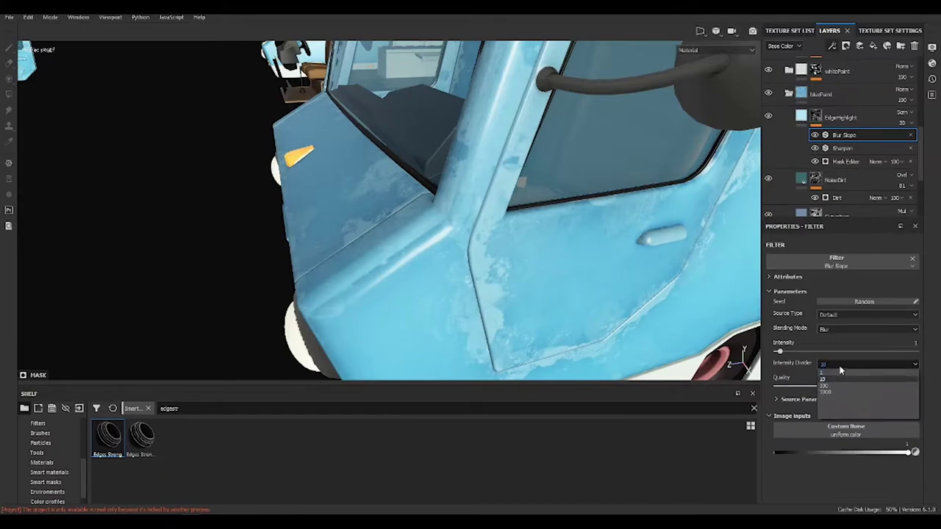
left_click(831, 385)
left_click(868, 363)
left_click(831, 385)
left_click(817, 118, "alt")
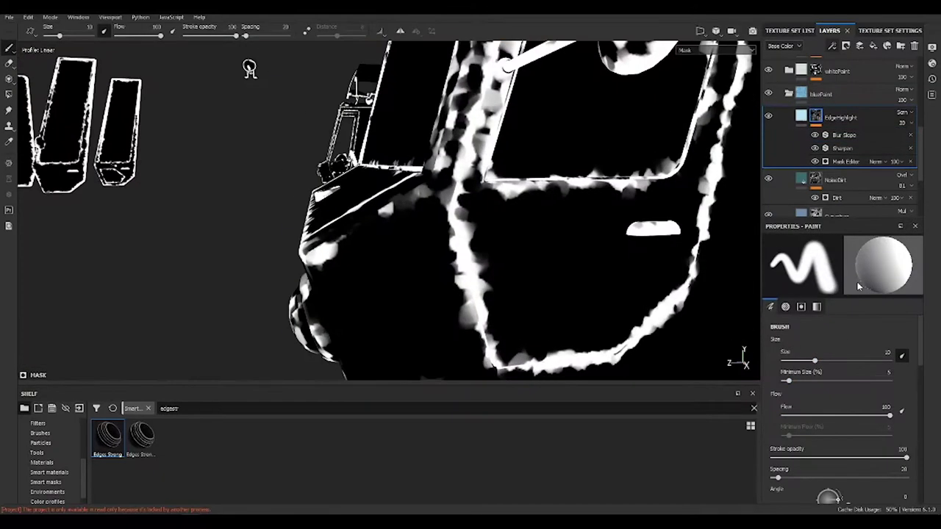
left_click_drag(780, 354, 775, 351)
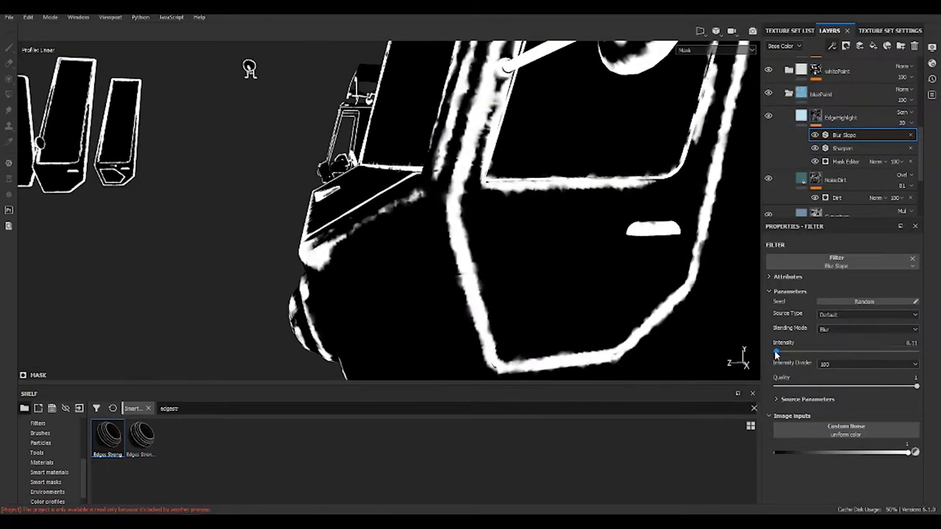
key("m")
mouse_move(596, 288)
left_mouse_down("alt")
mouse_move(592, 267)
mouse_move(537, 225)
left_mouse_up("alt")
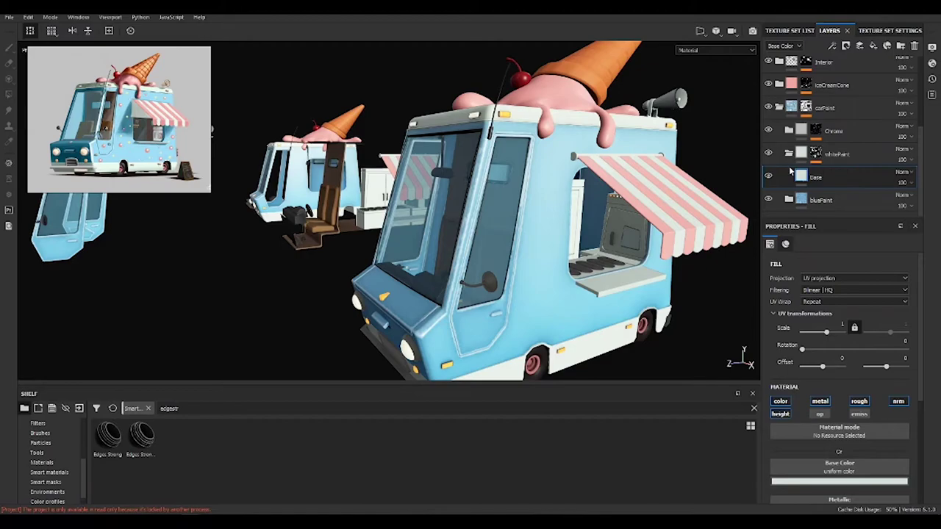
Rename the new fill layer 'Curvature' and give it a pale grey-green Base Color
double_click(815, 176)
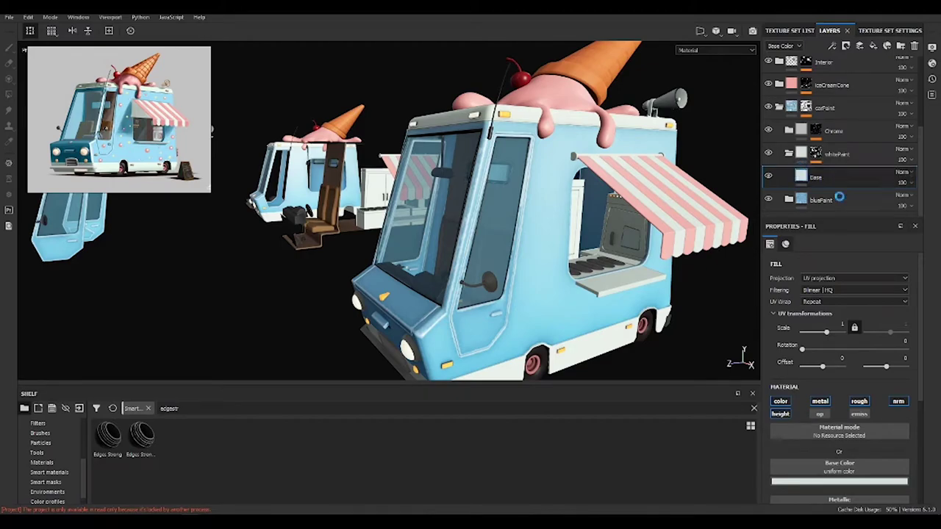
type("d")
key("Return")
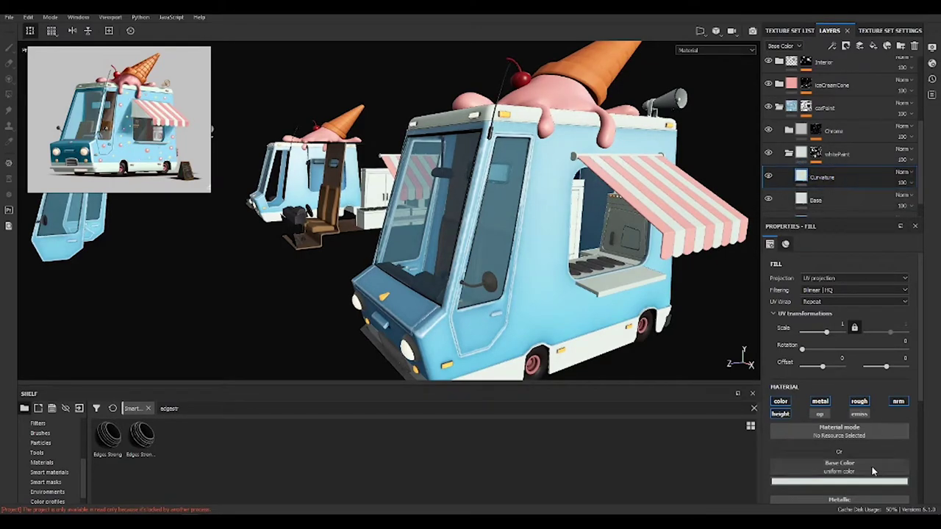
left_click(839, 482)
left_click_drag(928, 441, 930, 412)
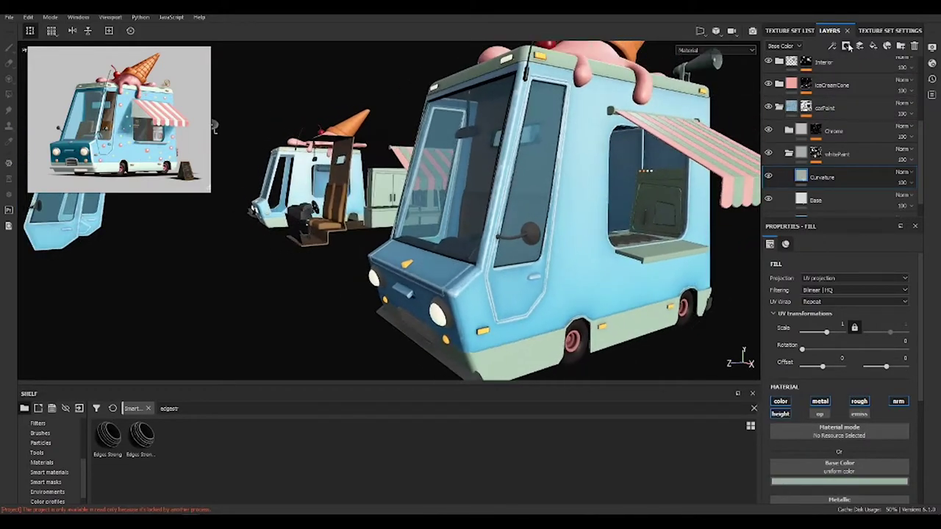
Add a black mask with a Curvature generator to this layer
left_click(874, 46)
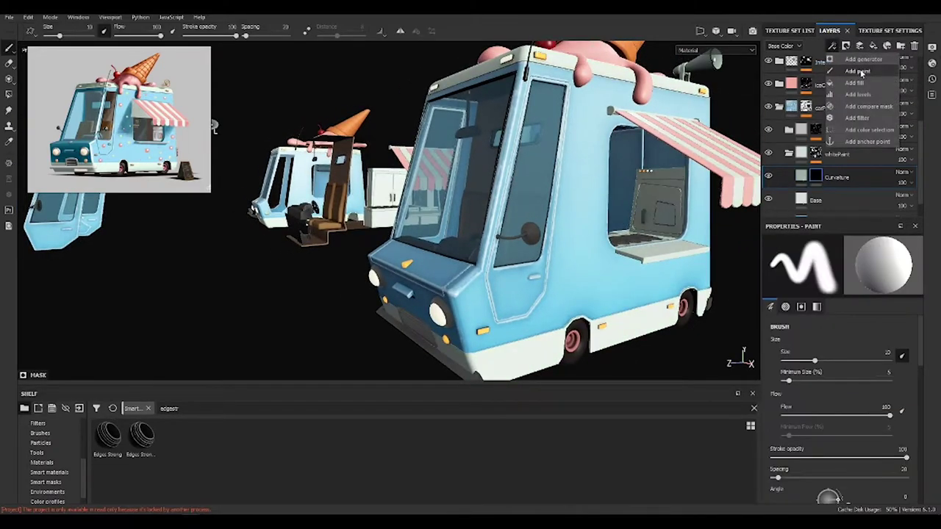
left_click(857, 147)
type("curv")
left_click(840, 297)
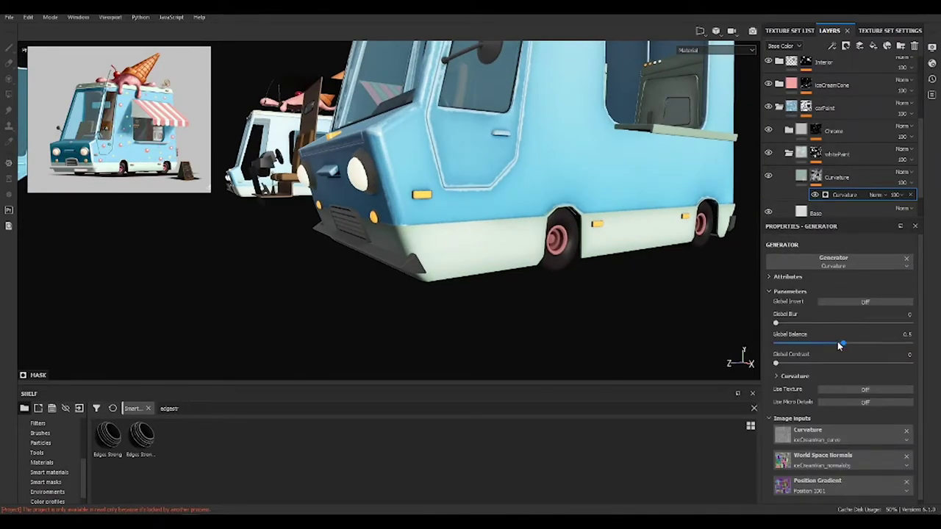
left_click(816, 177, "alt")
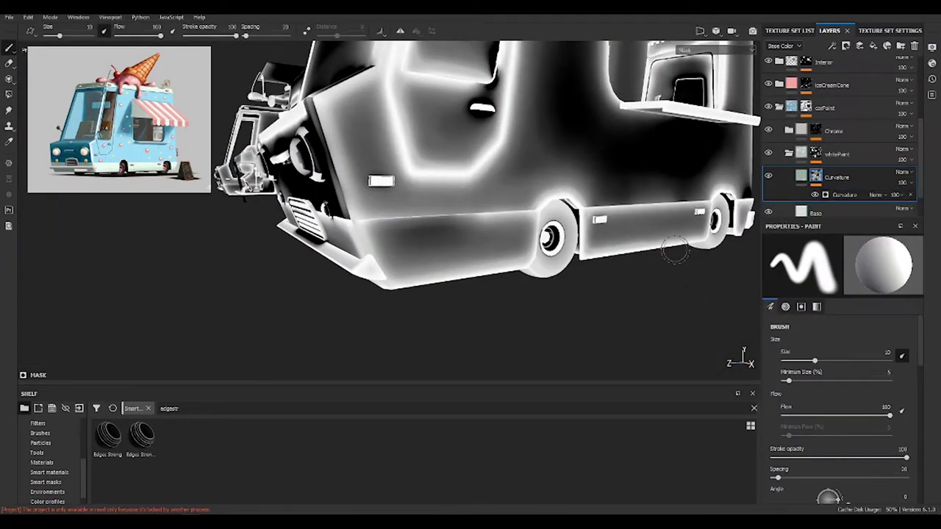
key("m")
Screen-blend the Curvature layer at about 60 opacity, then duplicate the white Base fill
left_click(905, 172)
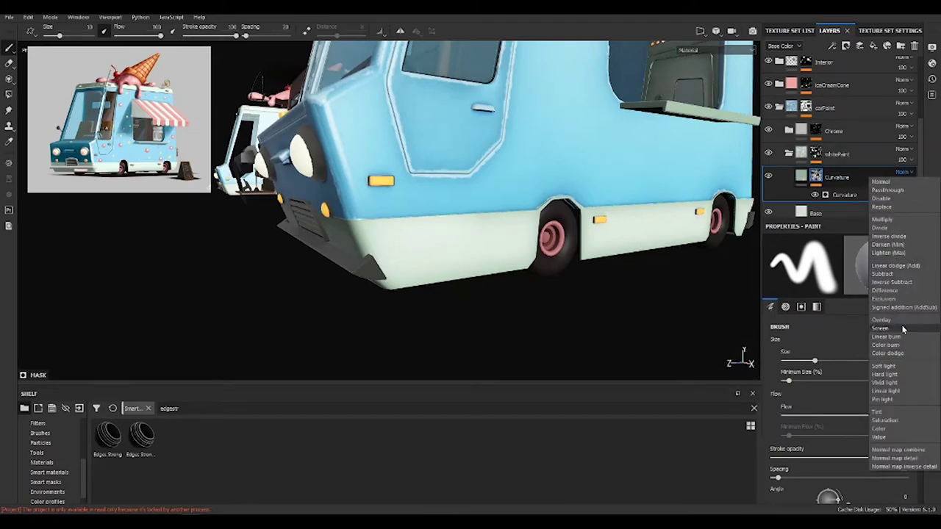
left_click(904, 329)
left_click(904, 172)
left_click(880, 181)
left_click_drag(903, 183, 922, 200)
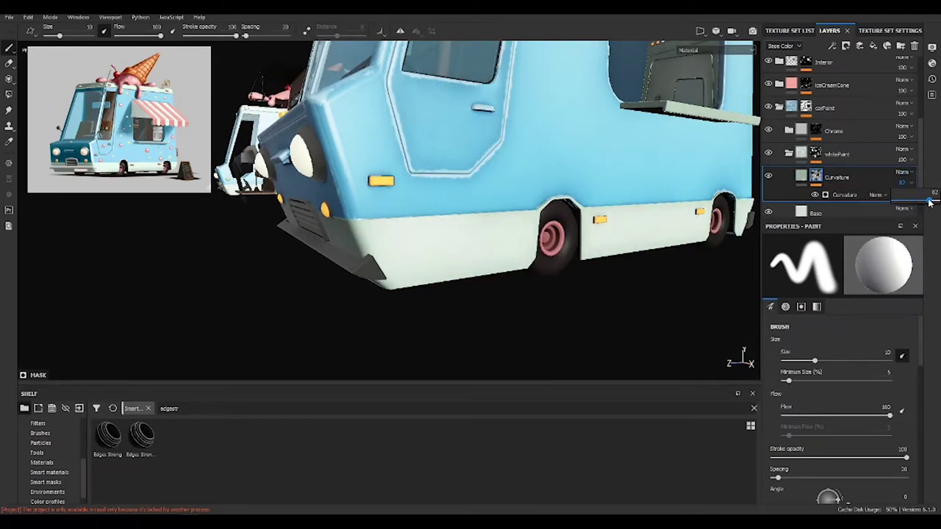
key("c")
key("m")
mouse_move(515, 210)
left_mouse_down("alt")
mouse_move(535, 237)
mouse_move(625, 221)
left_mouse_up("alt")
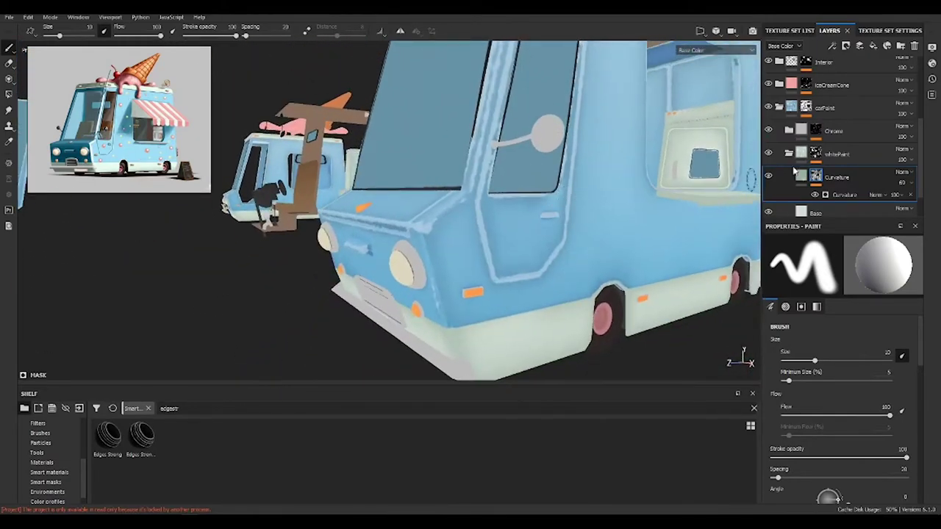
left_click(816, 213)
key("ctrl+d")
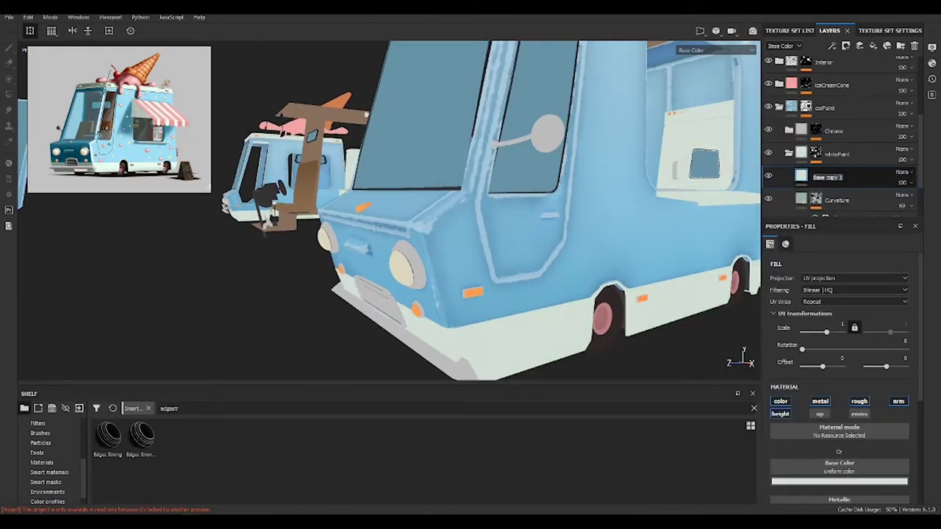
type("Dirt")
Name the duplicated layer 'Dirt' and give it a brownish tan Base Color
key("Return")
left_click(839, 482)
mouse_move(890, 408)
left_mouse_down()
mouse_move(890, 418)
mouse_move(891, 395)
mouse_move(890, 459)
left_mouse_up()
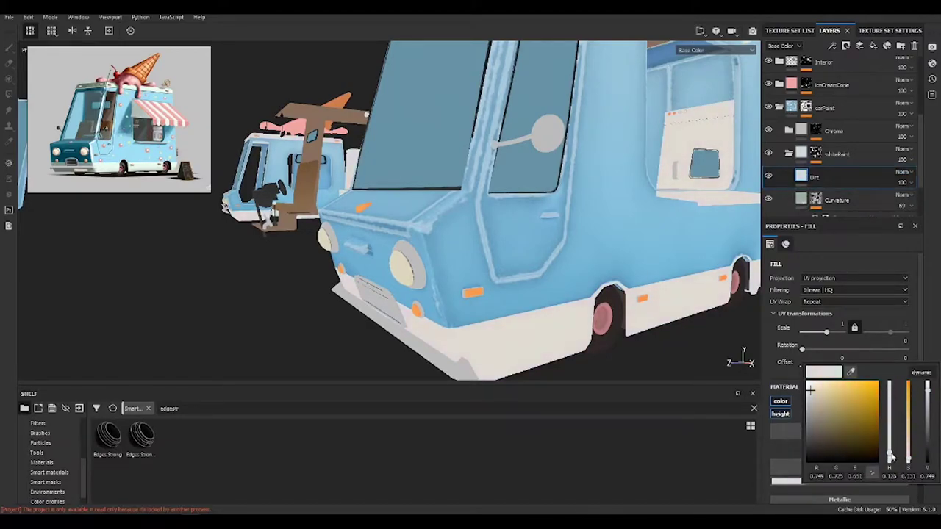
left_click_drag(927, 386, 929, 414)
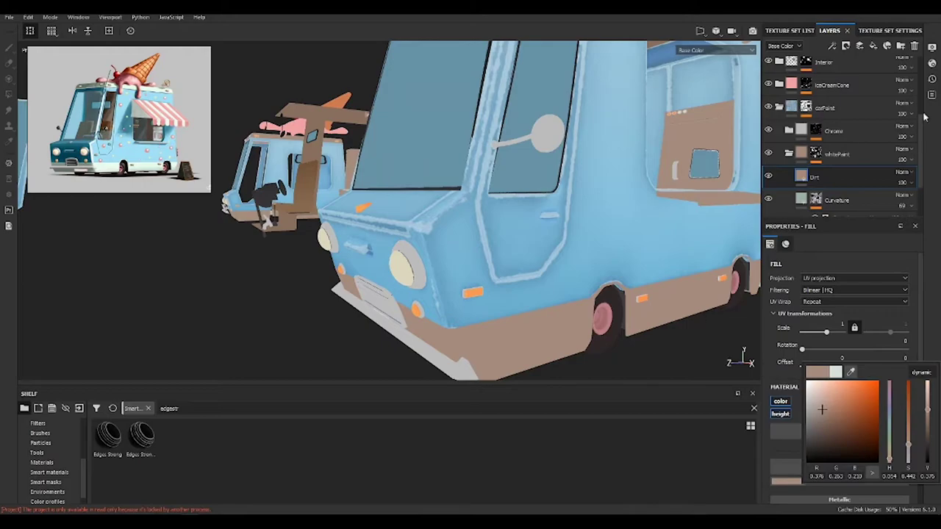
Add a black mask with a Dirt generator to the Dirt layer
left_click(854, 47)
left_click(875, 62)
left_click(846, 46)
left_click(868, 88)
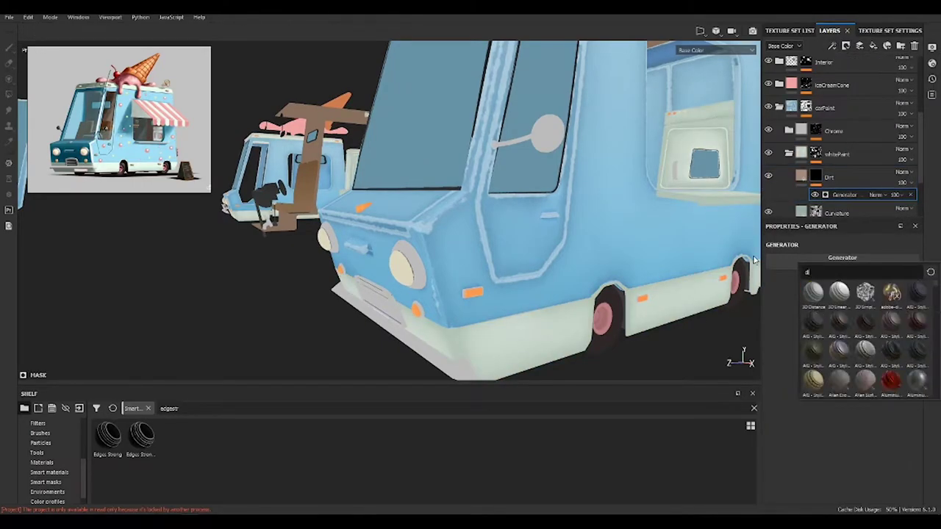
scroll(912, 338, "down", 2)
left_click(919, 355)
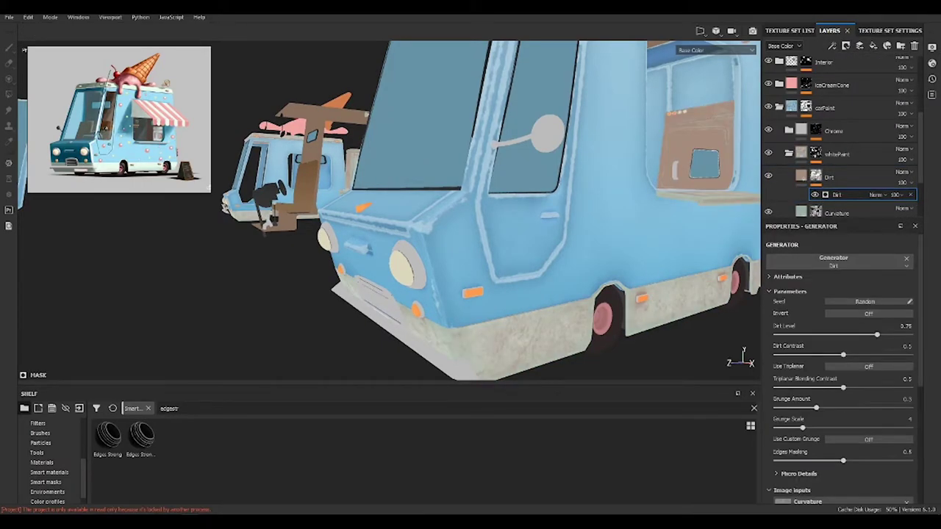
Enable Triplanar on the Dirt generator and set Dirt Level to 0.5
left_click(867, 368)
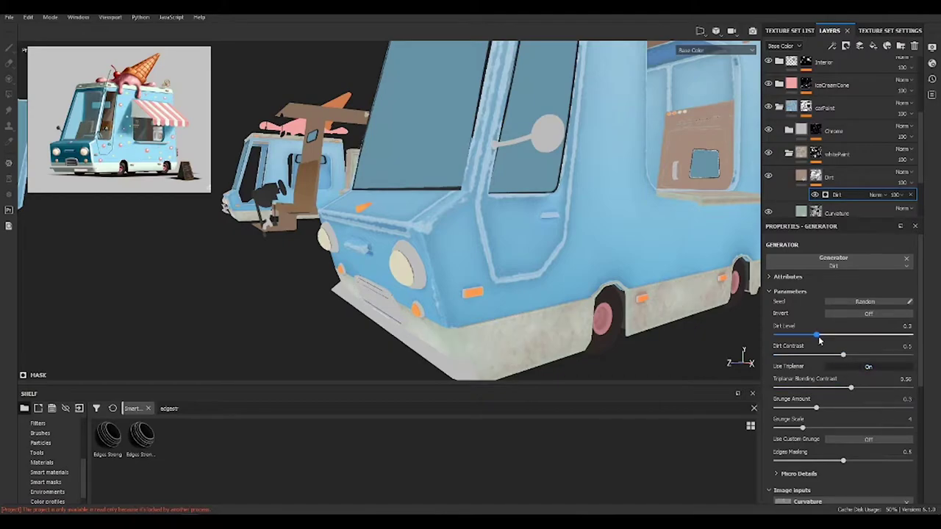
left_click_drag(877, 335, 831, 336)
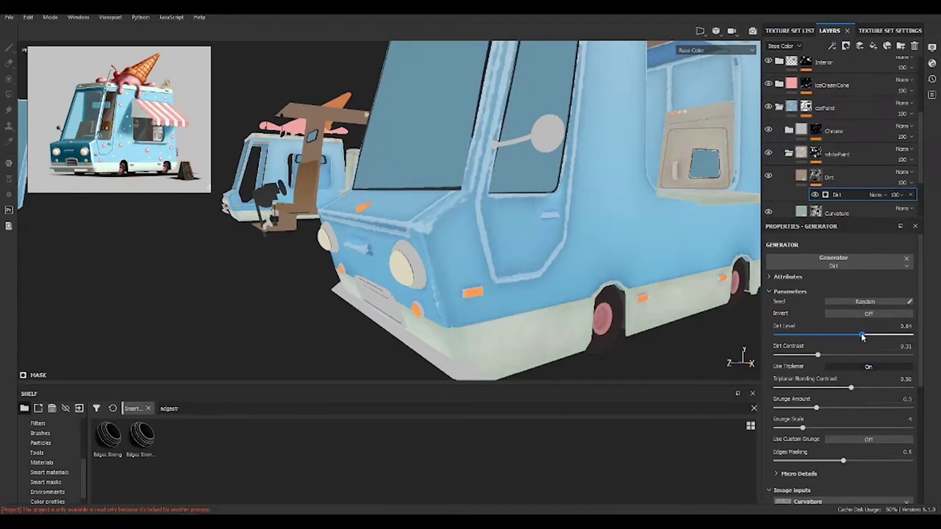
mouse_move(702, 178)
left_mouse_down("alt")
mouse_move(550, 164)
mouse_move(610, 238)
mouse_move(735, 275)
mouse_move(625, 216)
mouse_move(750, 323)
left_mouse_up("alt")
left_click_drag(834, 335, 844, 335)
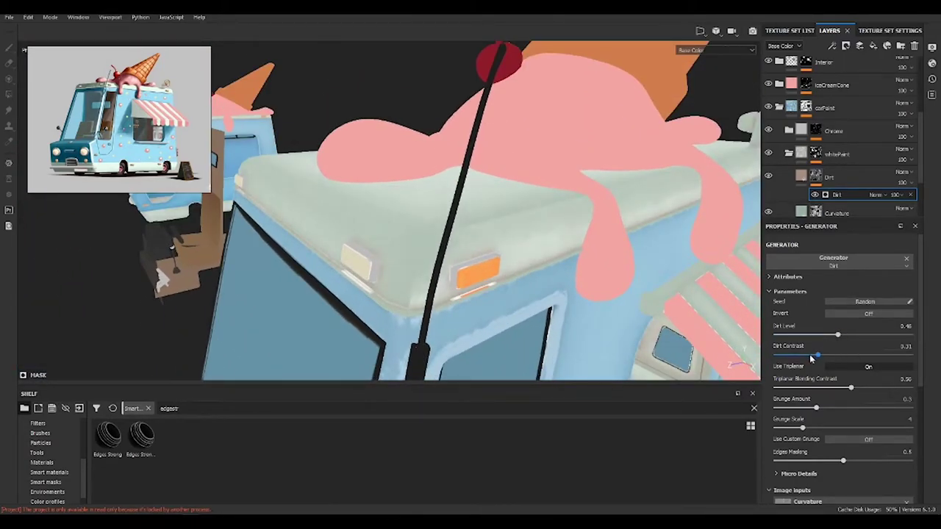
left_click_drag(559, 265, 411, 220, "alt")
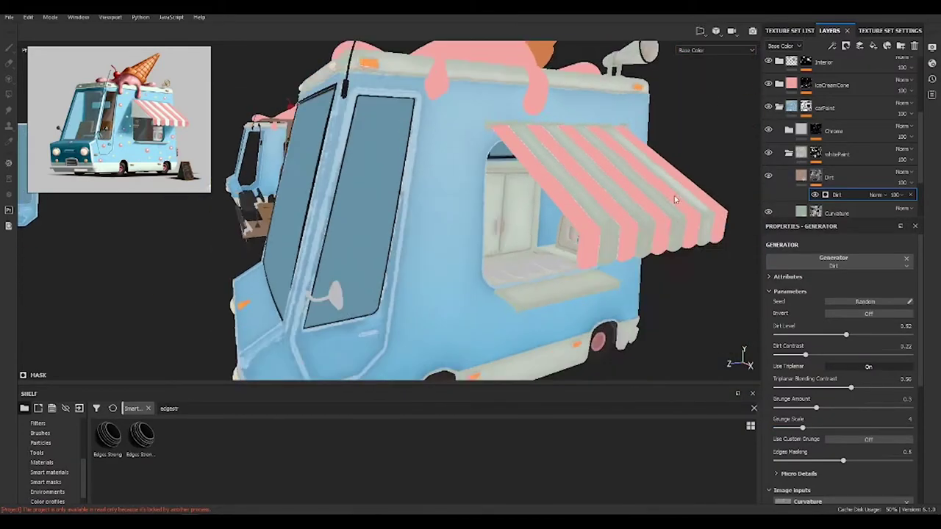
Lower the Dirt layer's opacity to about 68
left_click(904, 172)
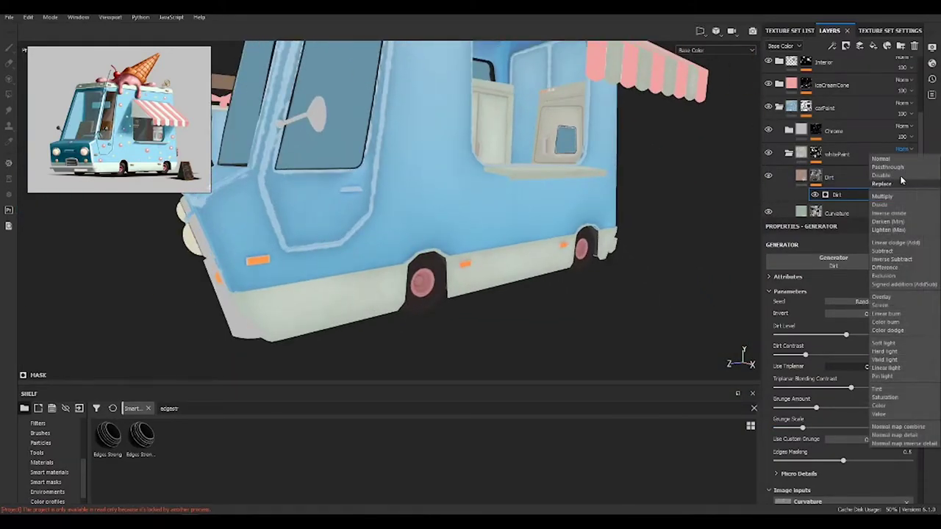
left_click(908, 178)
left_click_drag(903, 184, 917, 200)
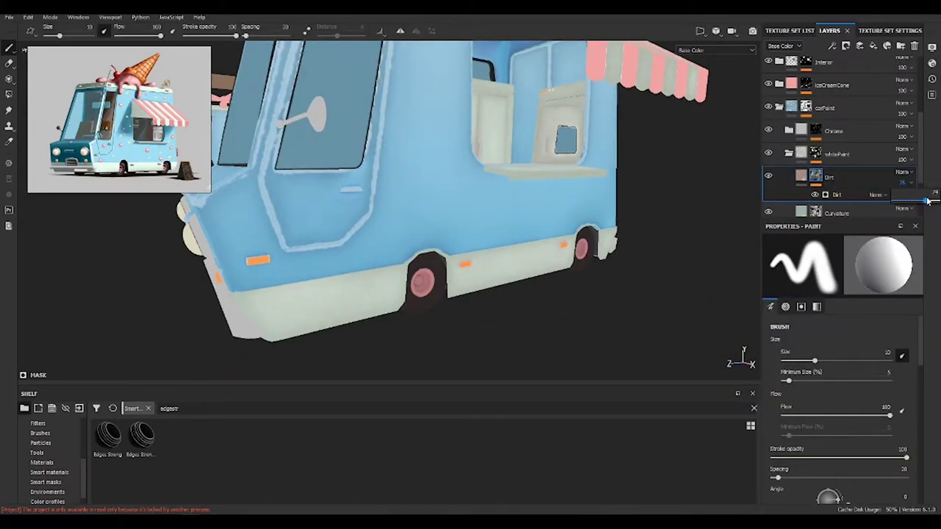
mouse_move(649, 175)
left_mouse_down("alt")
mouse_move(582, 257)
mouse_move(559, 242)
left_mouse_up("alt")
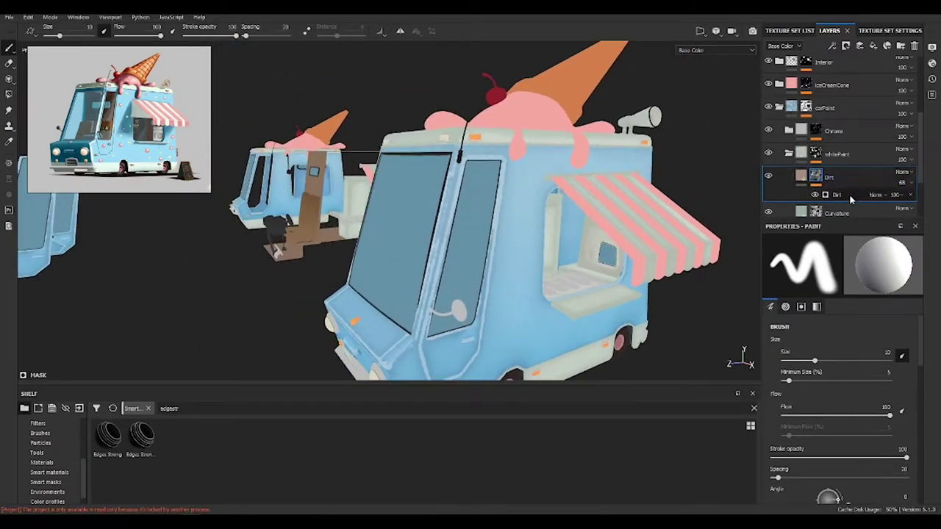
scroll(809, 211, "down", 1)
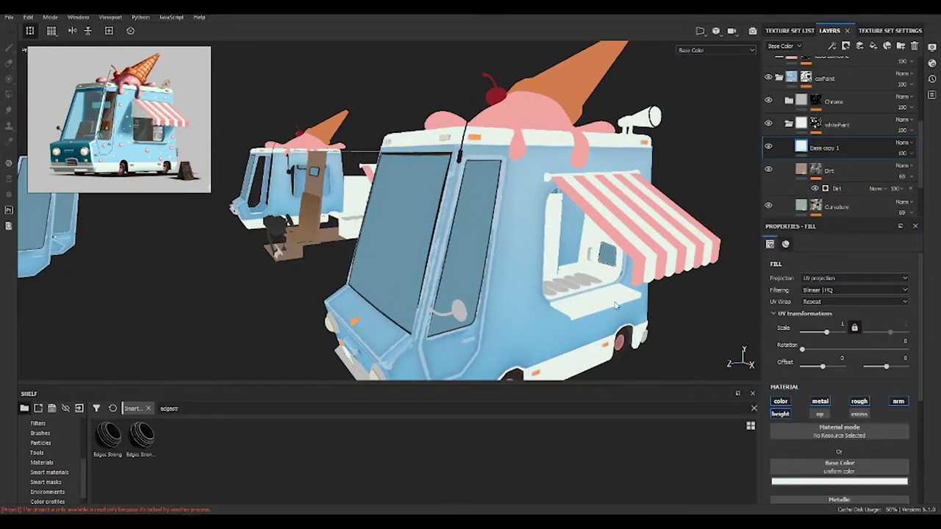
Apply the Edges Strong smart mask to Base copy 1 with texture 0.18, contrast 0.84, balance 0.3
left_click_drag(809, 208, 816, 148)
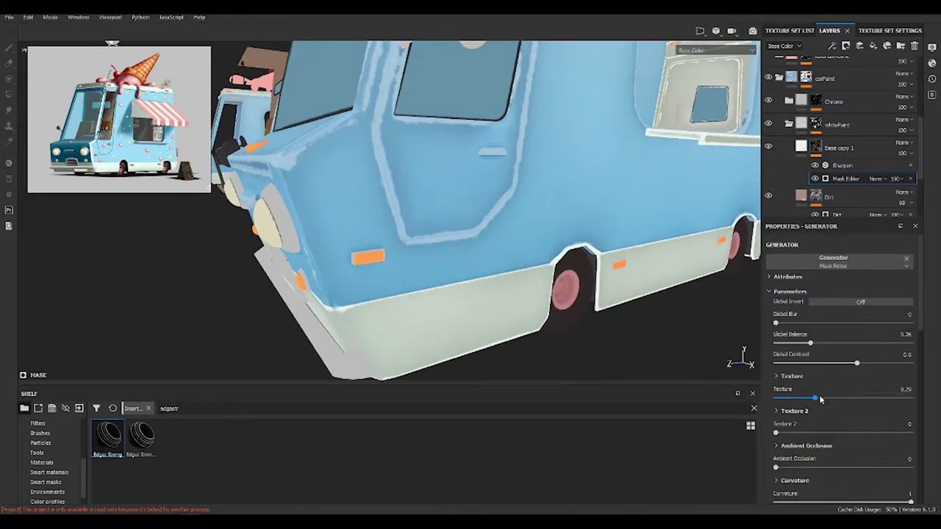
left_click_drag(816, 399, 800, 398)
left_click_drag(857, 363, 890, 363)
left_click_drag(812, 344, 816, 343)
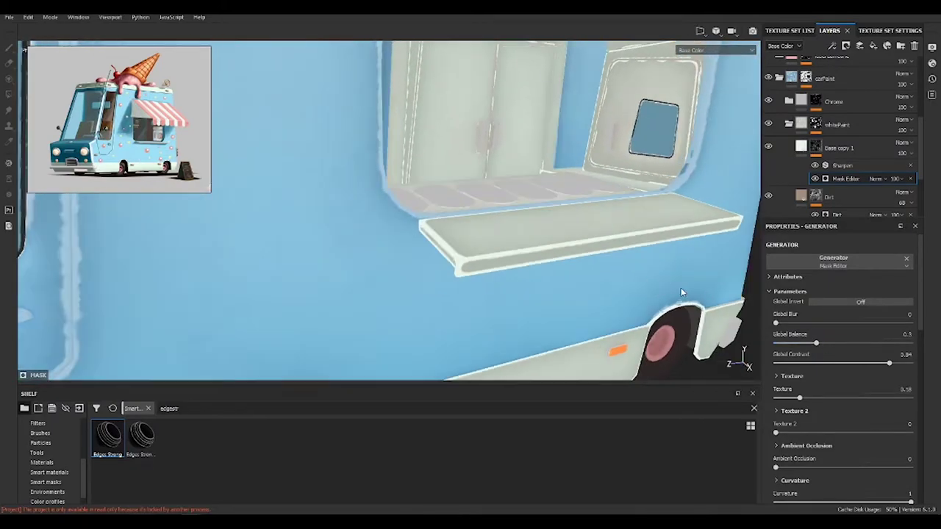
Set the highlight layer to Screen blending at about 34 opacity
left_click_drag(681, 288, 598, 236, "alt")
left_click(903, 142)
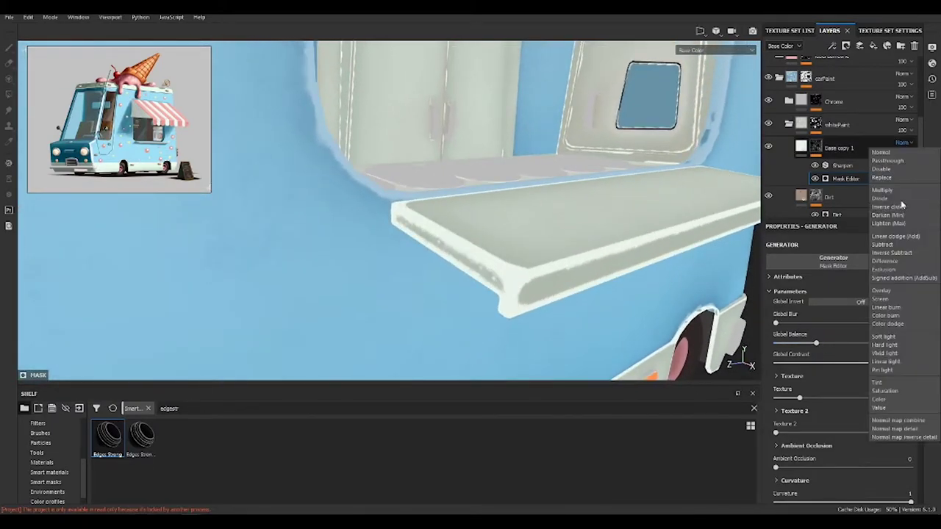
left_click(897, 296)
left_click_drag(901, 153, 911, 170)
Inspect the edge highlight, Curvature and Base layers in turn
mouse_move(647, 235)
left_mouse_down("alt")
mouse_move(580, 228)
mouse_move(504, 175)
mouse_move(742, 210)
left_mouse_up("alt")
left_click(838, 148)
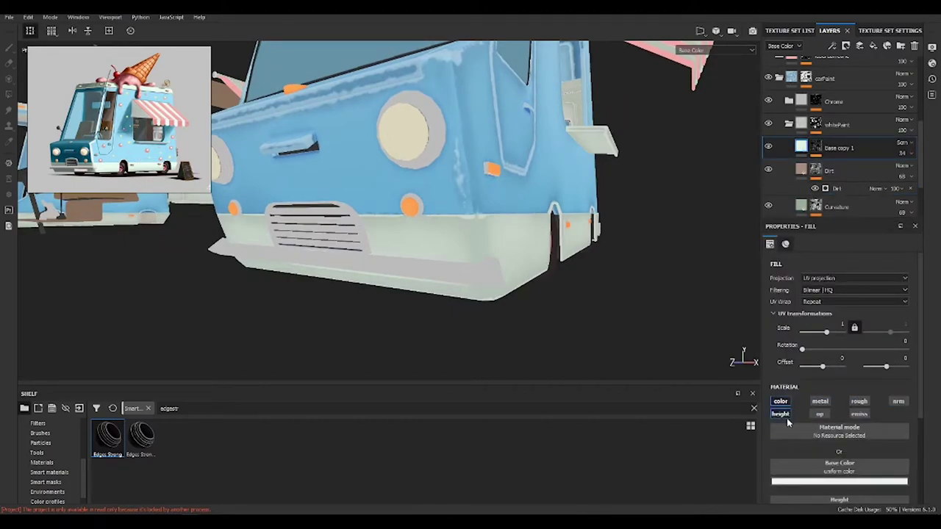
left_click(900, 402)
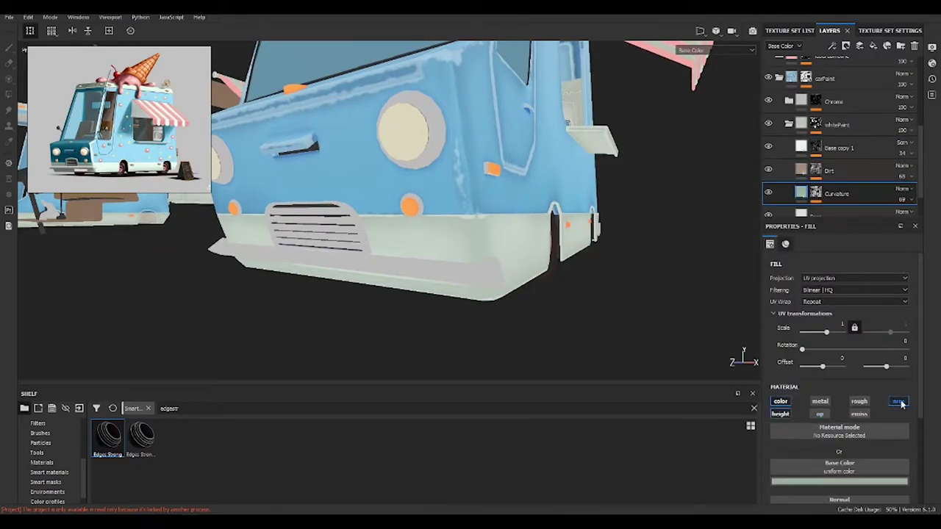
scroll(830, 143, "down", 1)
left_click(838, 118)
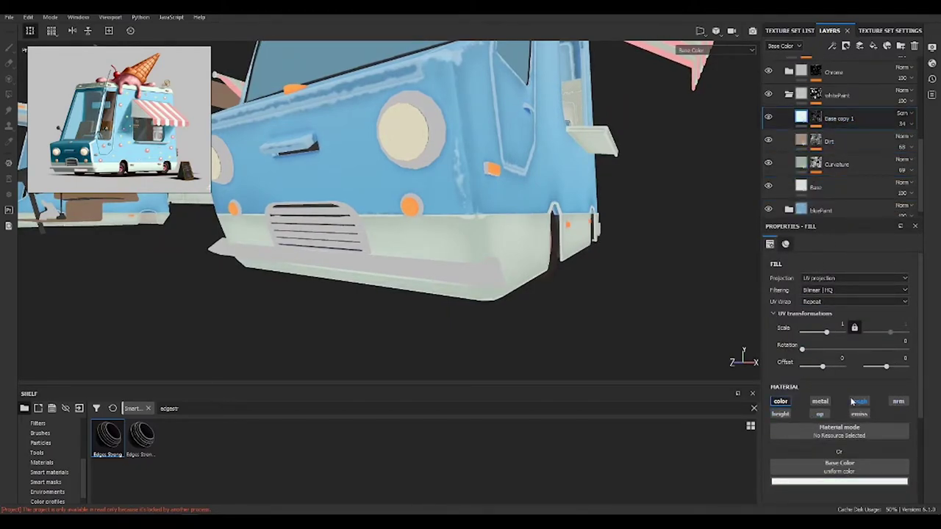
left_click(806, 184)
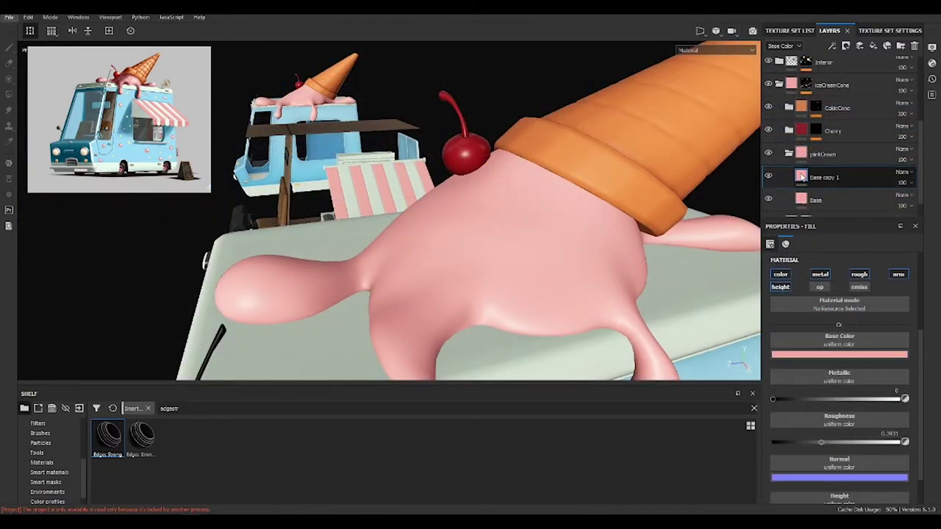
Darken the ice cream base copy's colour to a deeper magenta
left_click(801, 178)
left_click(839, 355)
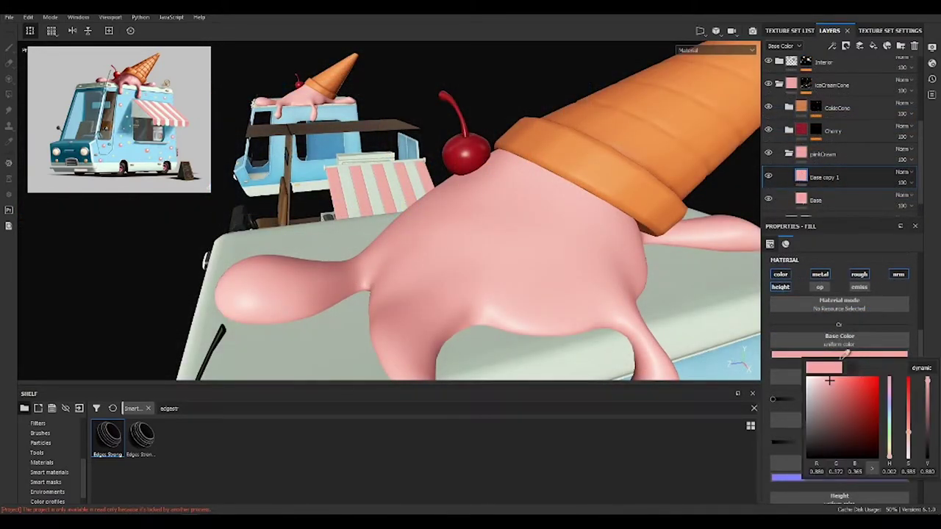
left_click_drag(841, 410, 833, 398)
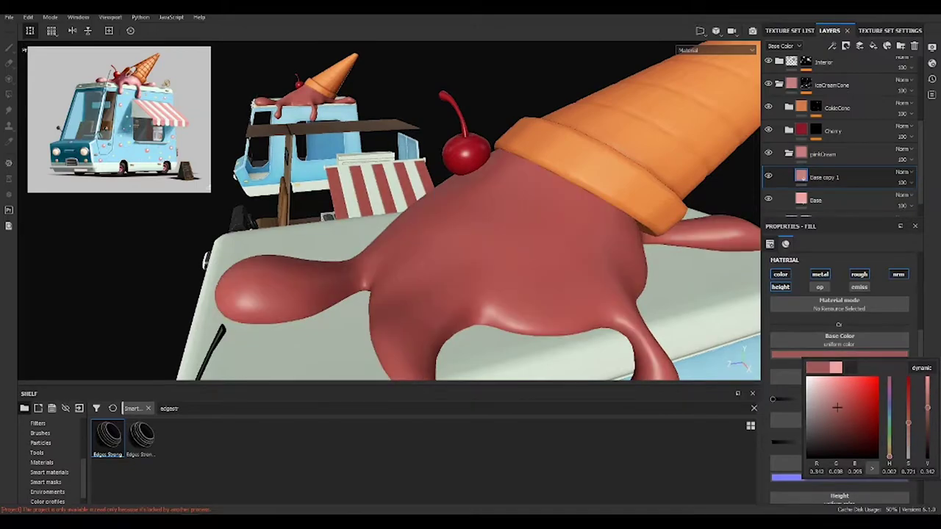
left_click_drag(919, 430, 925, 415)
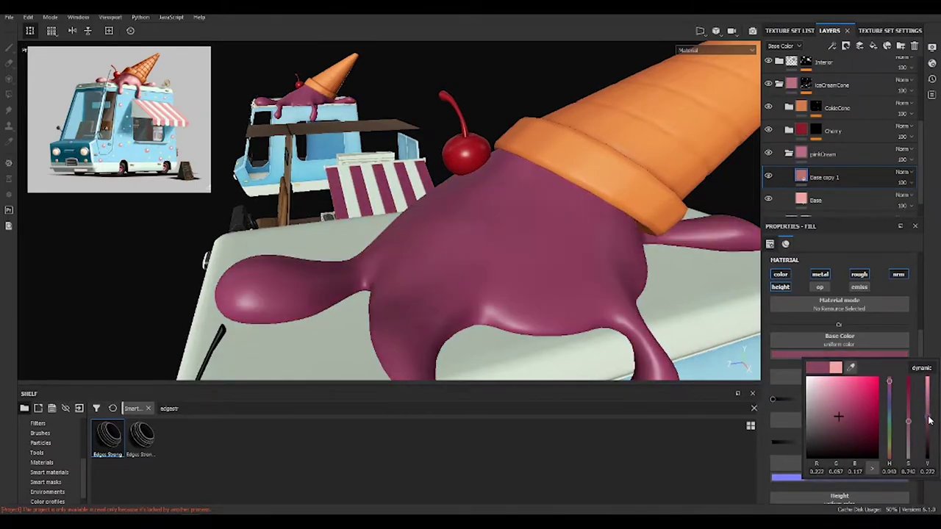
Add a black mask filled with the Thickness Map from Mesh
left_click(845, 46)
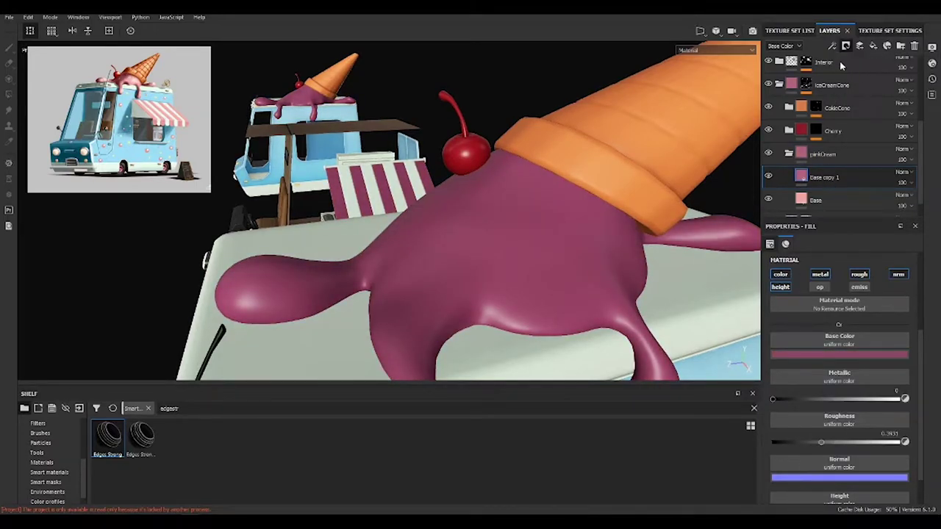
left_click(853, 74)
left_click(859, 45)
left_click(839, 274)
type("h")
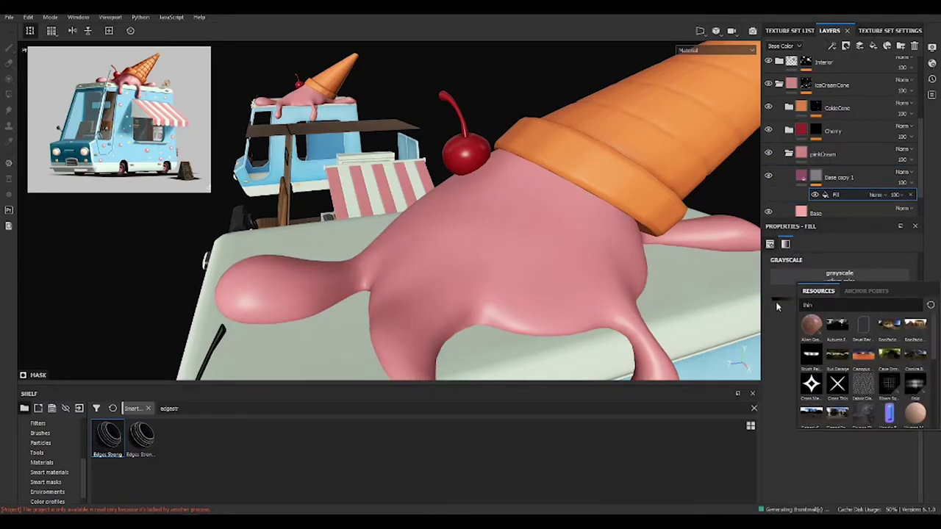
type("ic")
left_click(837, 326)
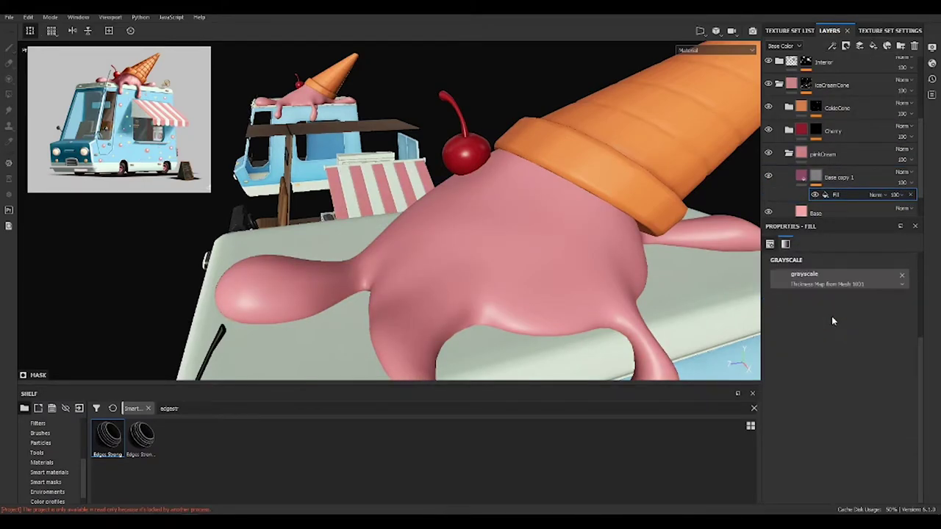
scroll(842, 309, "up", 3)
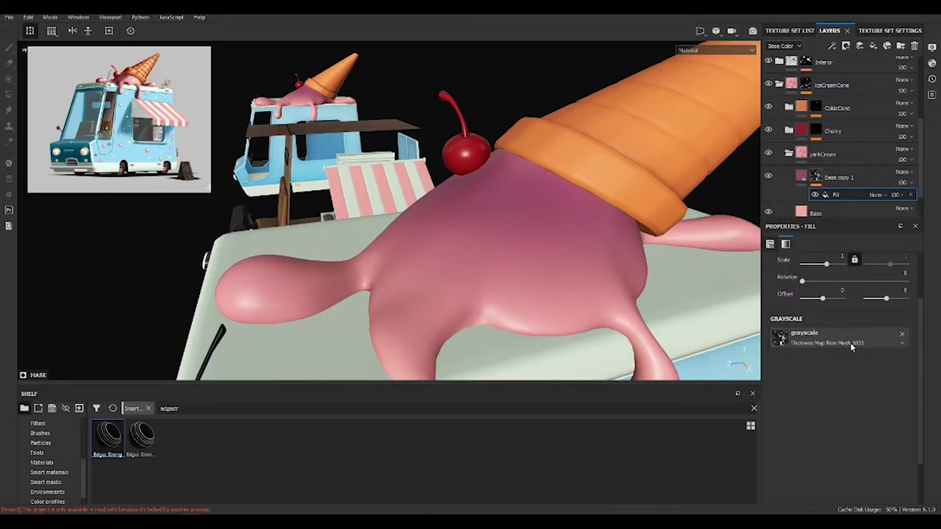
left_click_drag(553, 244, 662, 235, "alt")
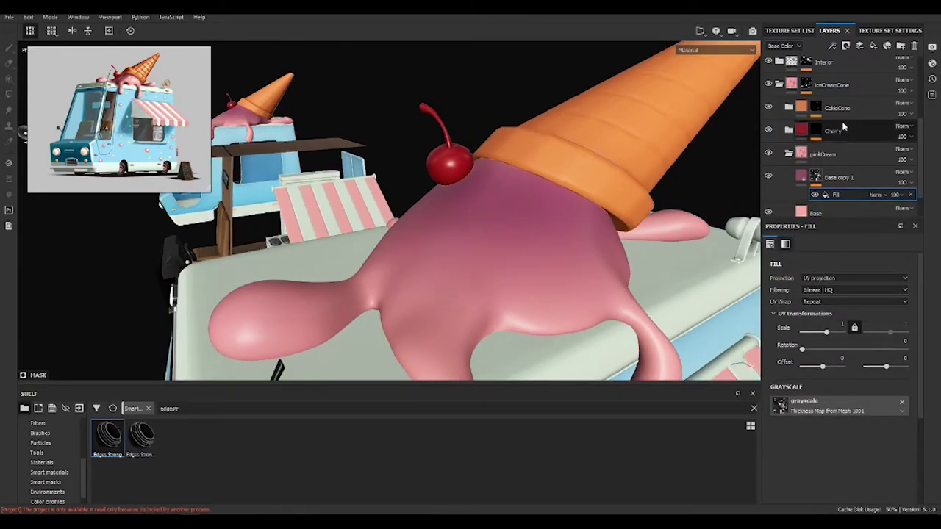
Replace an empty filter with a Levels adjustment, pushing midtones to brighten the cream shading
left_click(831, 45)
left_click(857, 92)
left_click(857, 259)
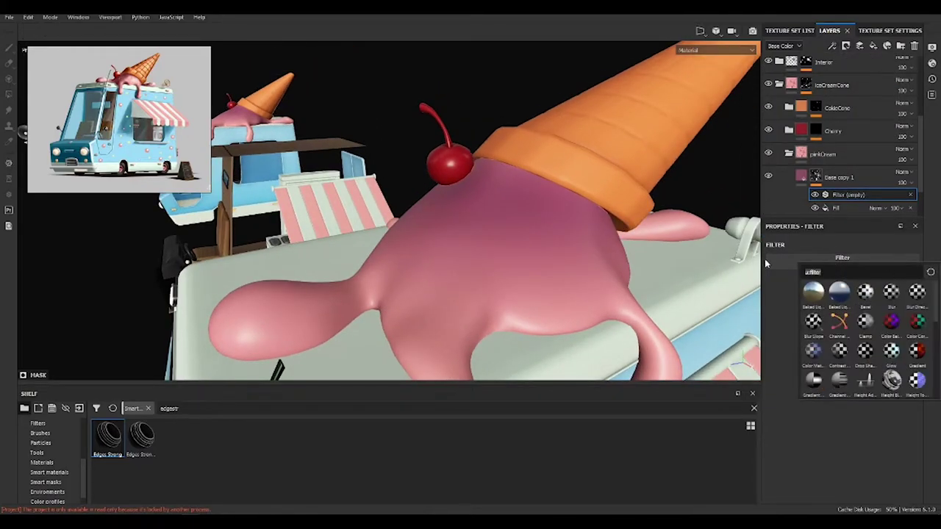
left_click(911, 194)
left_click(832, 46)
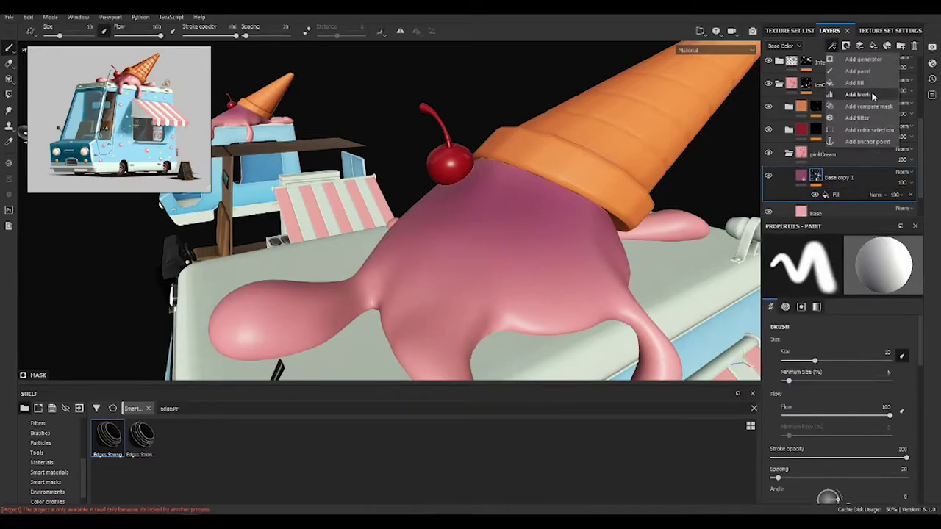
left_click(857, 96)
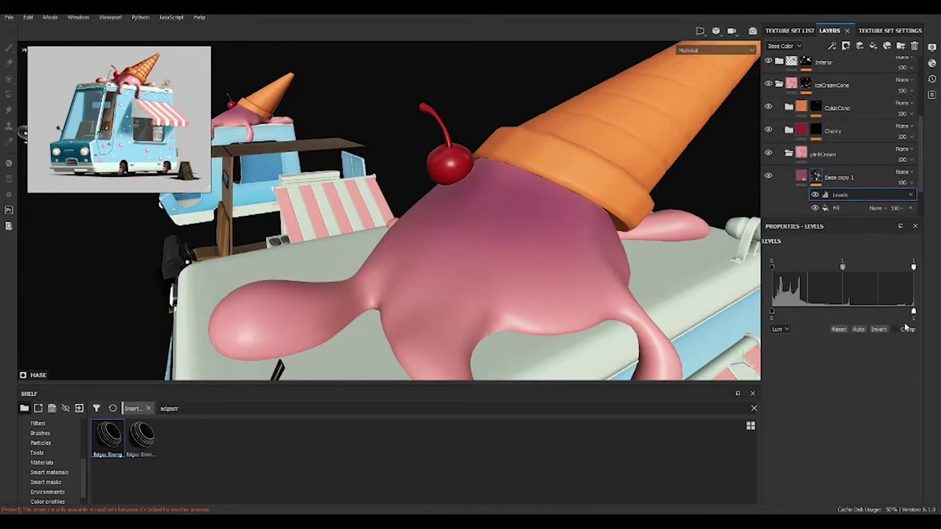
left_click_drag(842, 268, 846, 271)
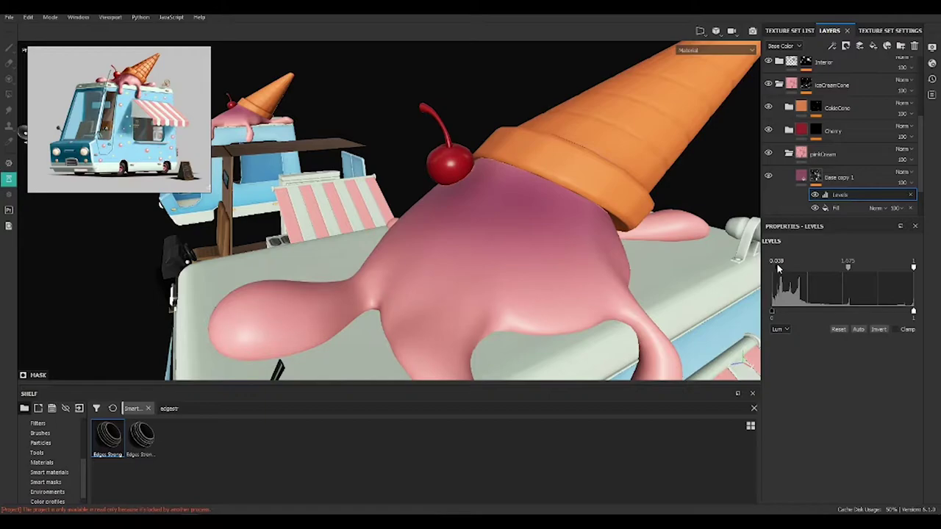
Add a Blur Slope filter to Base copy 1's mask and view the mask
left_click(832, 45)
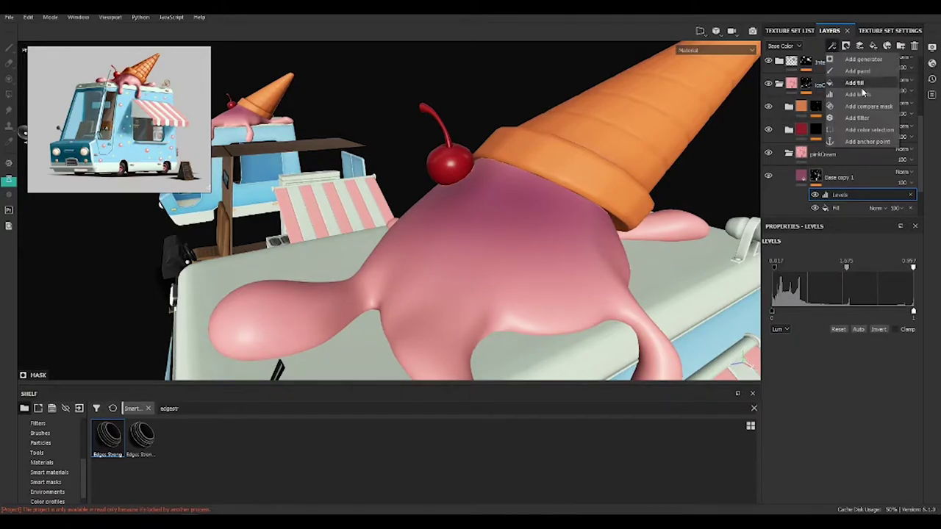
left_click(857, 108)
type("blur")
left_click(891, 285)
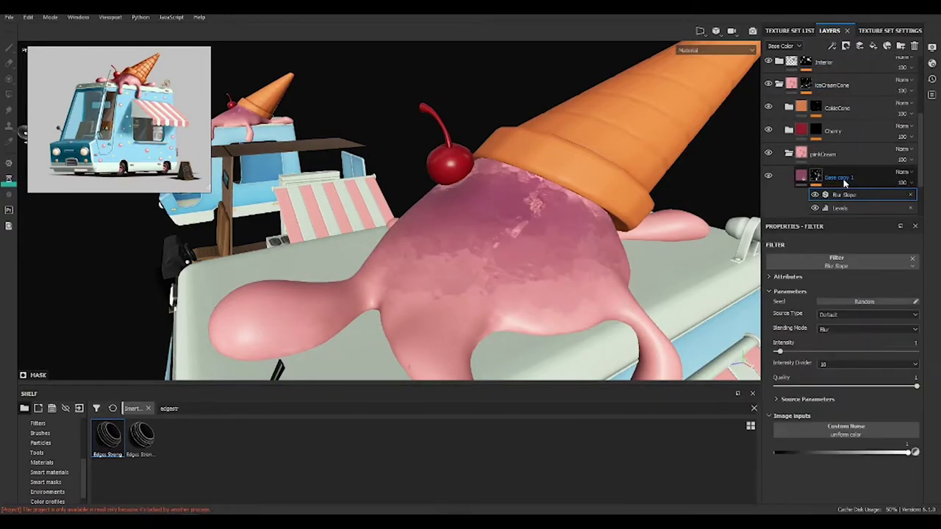
left_click(816, 175, "alt")
Set the Blur Slope intensity divider and lower its intensity to about 0.34
left_click(844, 194)
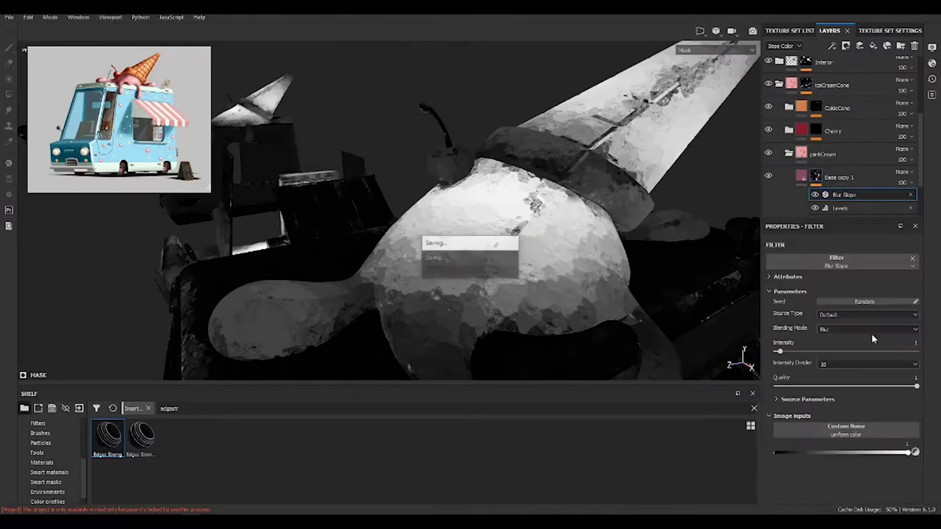
left_click(868, 364)
left_click(845, 389)
left_click(868, 364)
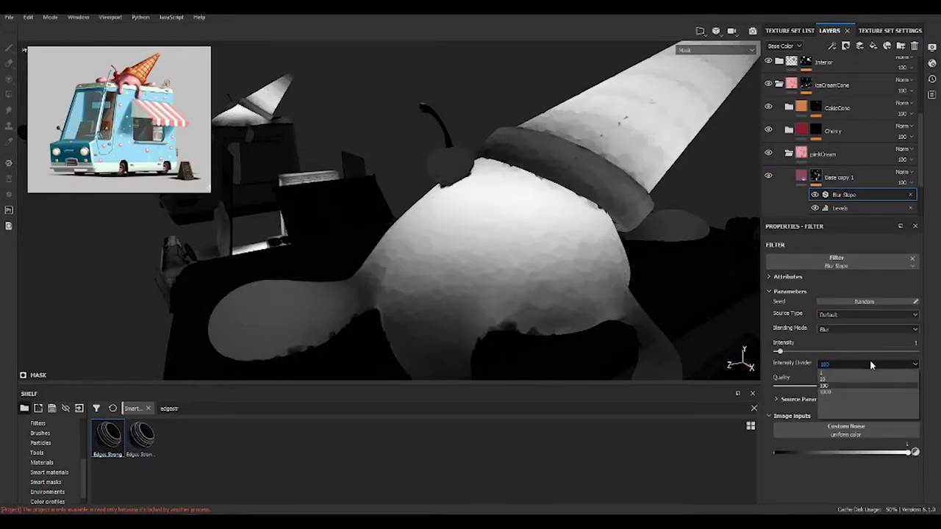
left_click_drag(779, 351, 781, 354)
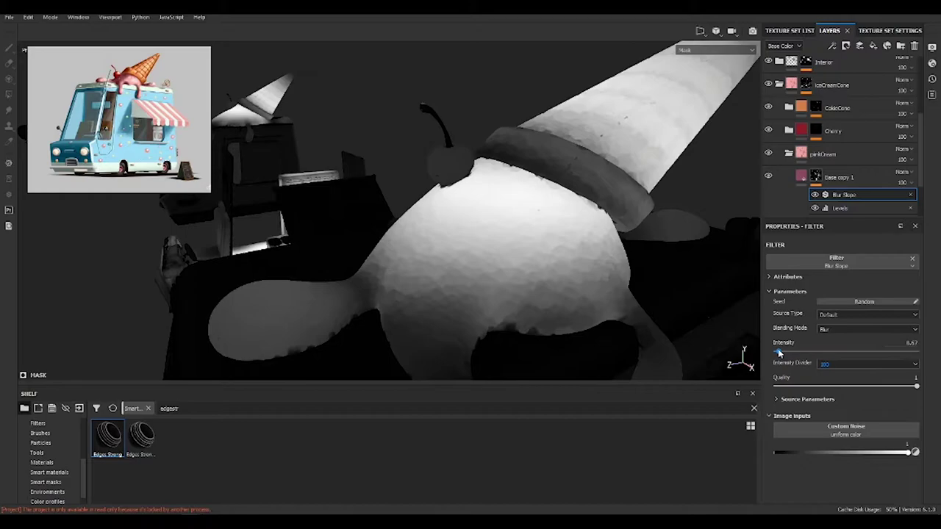
key("m")
mouse_move(599, 278)
left_mouse_down("alt")
mouse_move(647, 269)
mouse_move(546, 222)
mouse_move(527, 228)
left_mouse_up("alt")
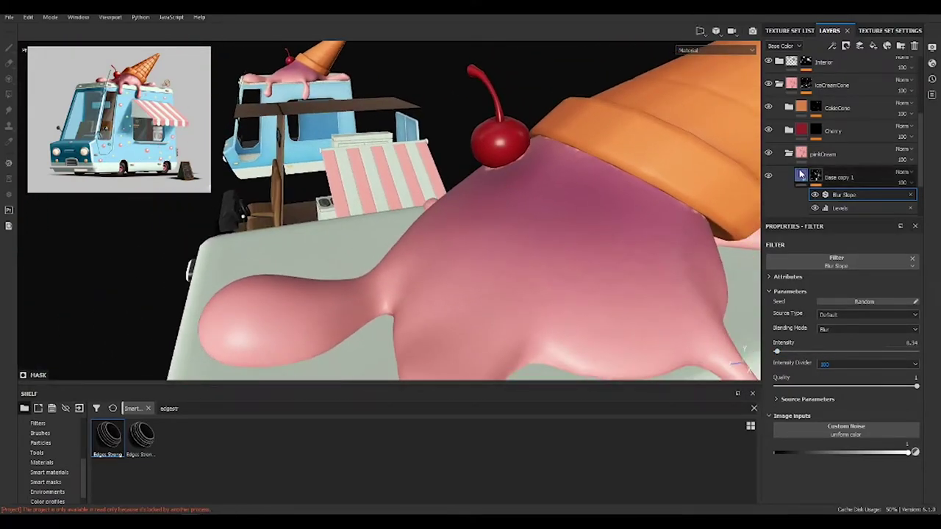
left_click(812, 167)
Duplicate the Base layer for an AO pass and deepen its pink colour
key("ctrl+d")
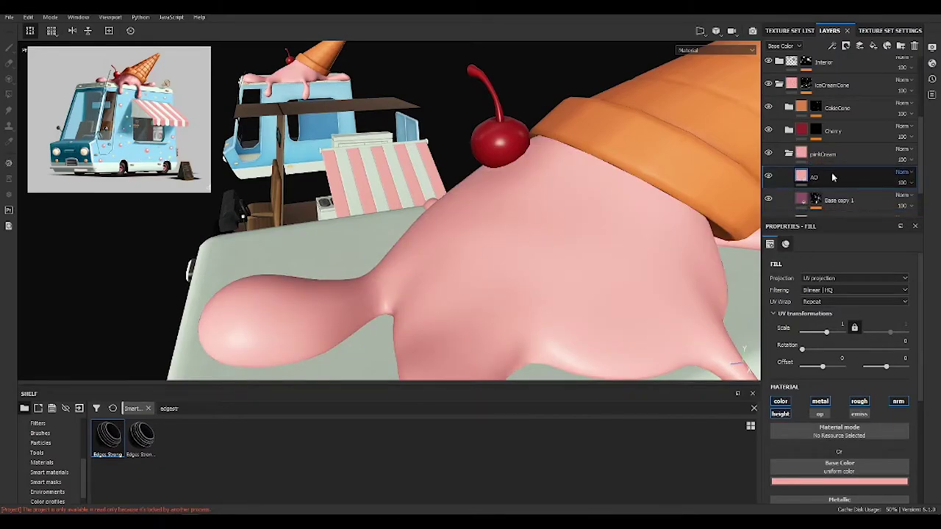
scroll(833, 177, "down", 1)
left_click(839, 482)
left_click(931, 401)
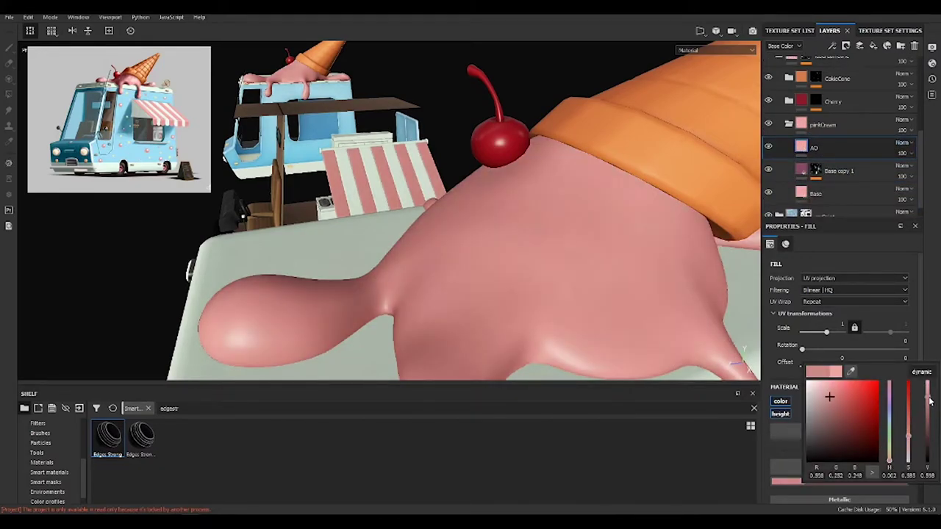
left_click(910, 433)
Give the AO layer a black mask with an Ambient Occlusion generator at Global Balance 0.14
left_click(846, 45)
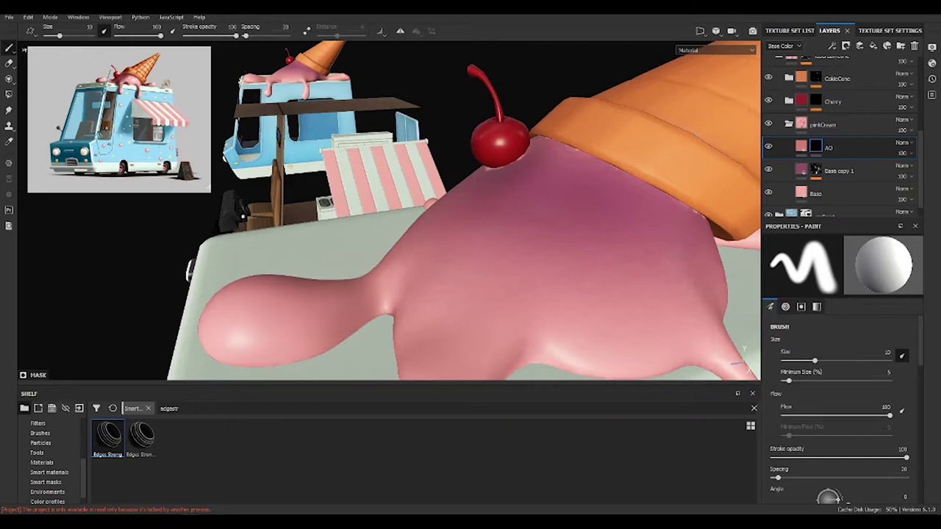
left_click(833, 46)
left_click(834, 259)
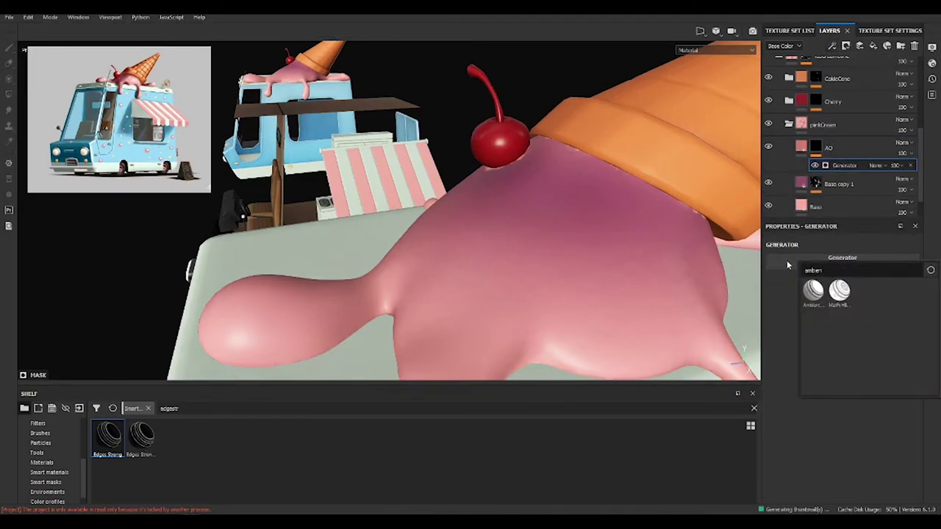
left_click(812, 291)
left_click_drag(658, 287, 559, 279, "alt")
left_click(816, 147, "alt")
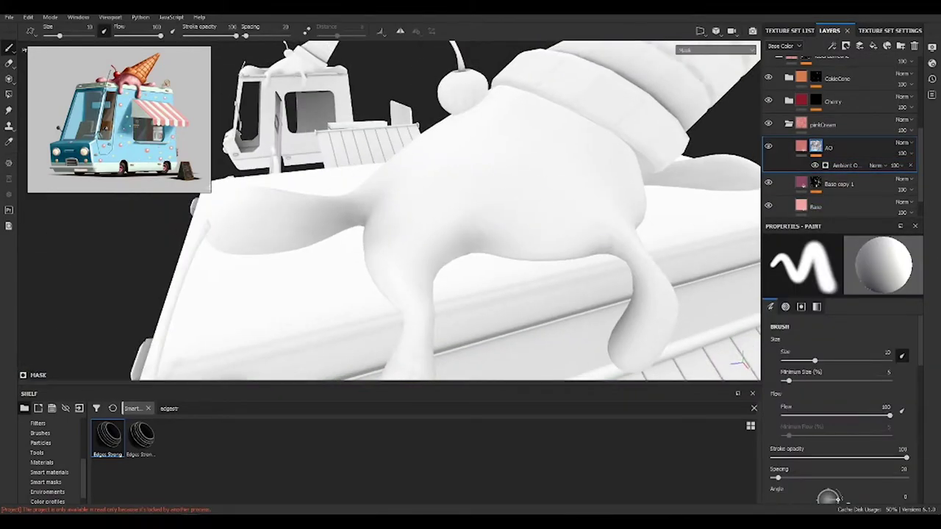
left_click(845, 164)
left_click_drag(838, 344, 802, 344)
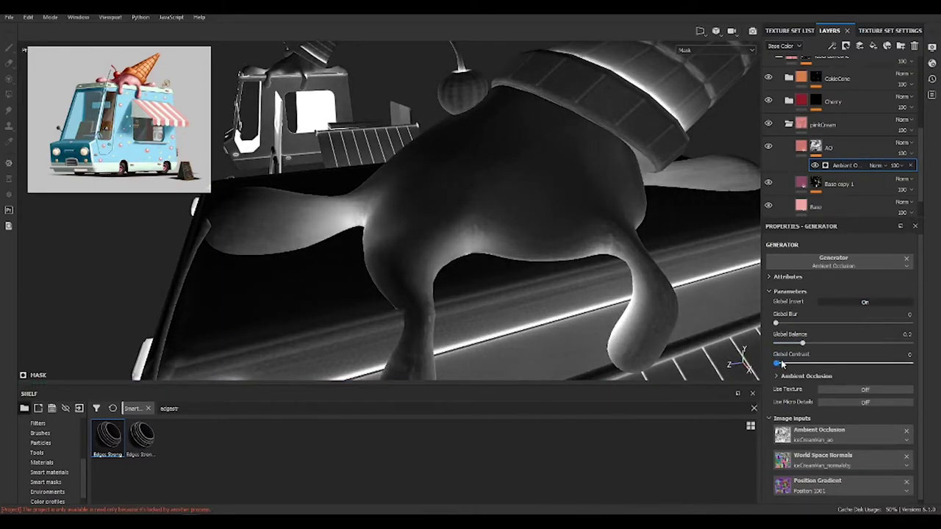
left_click_drag(802, 343, 795, 343)
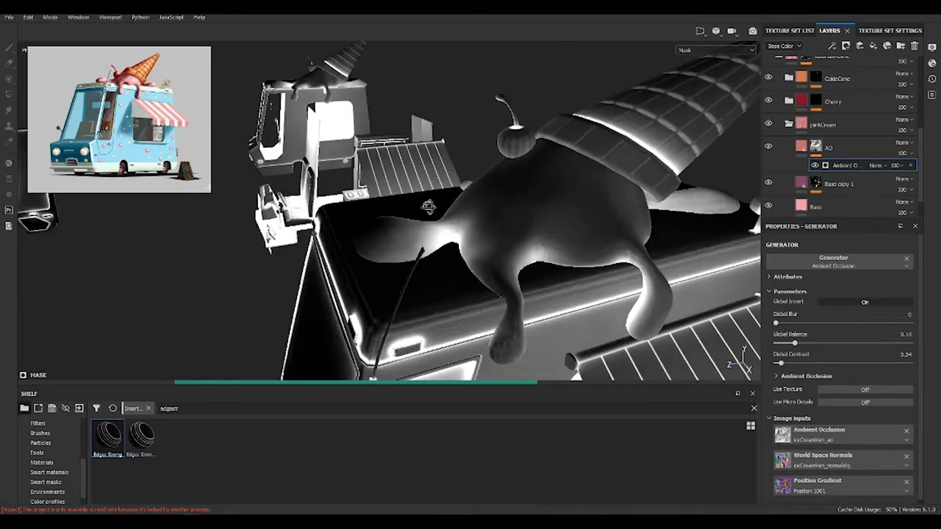
Soften the occlusion mask with a Blur Slope filter at intensity 0.34
left_click_drag(559, 221, 639, 198, "alt")
left_click(833, 46)
left_click(856, 118)
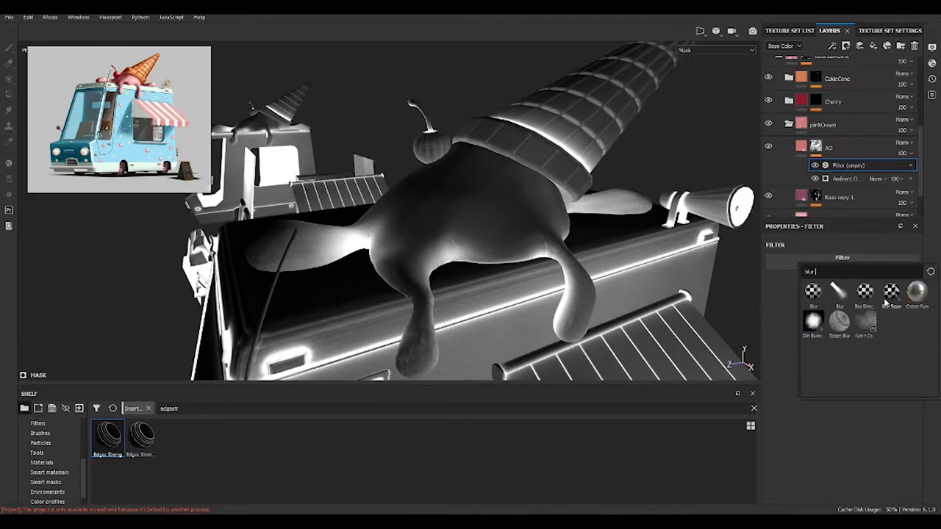
left_click(807, 317)
left_click_drag(779, 355, 777, 352)
scroll(465, 211, "up", 3)
key("m")
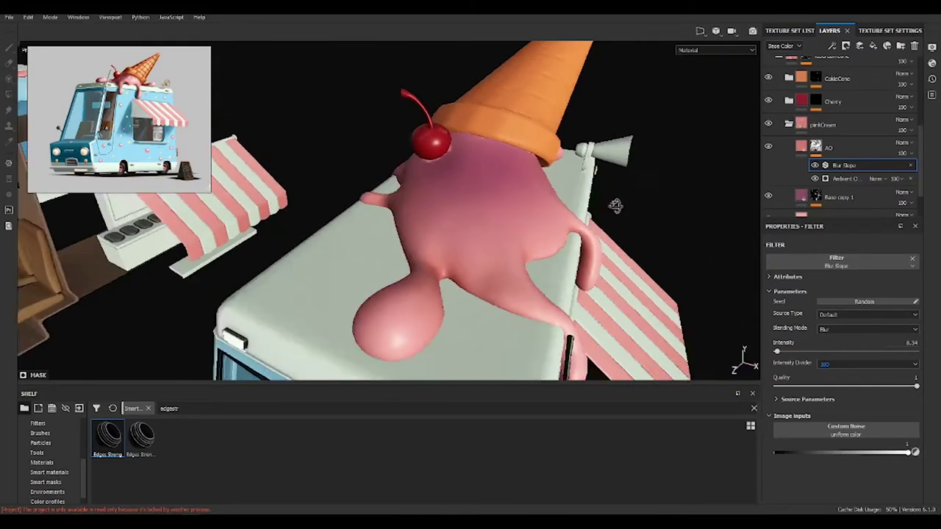
left_click_drag(613, 204, 517, 181, "alt")
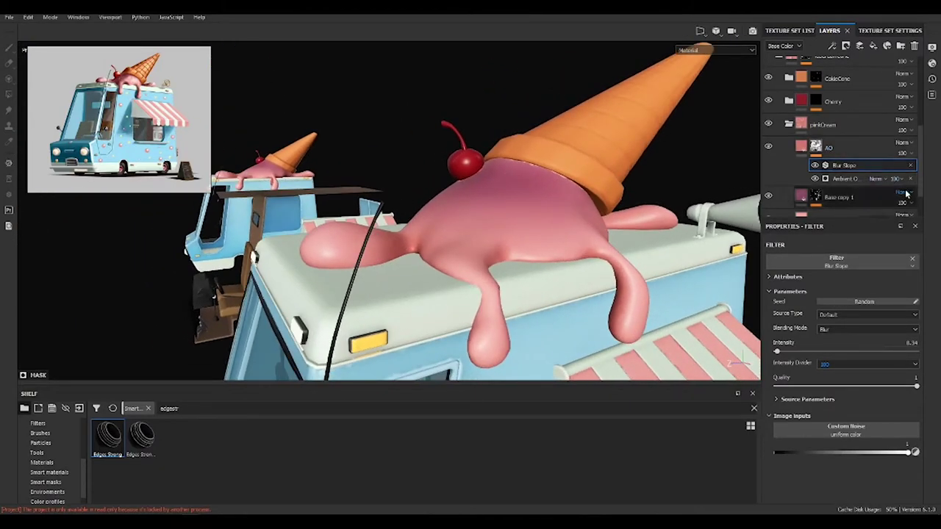
Lower Base copy 1's opacity, set pinkCream to Multiply, and duplicate the layer as Base copy 2
left_click_drag(909, 205, 928, 223)
left_click(904, 119)
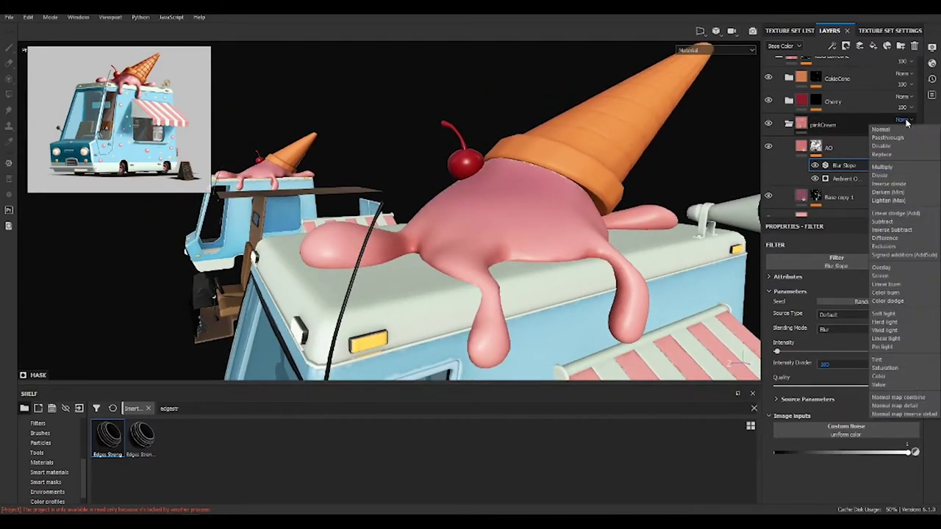
left_click(882, 167)
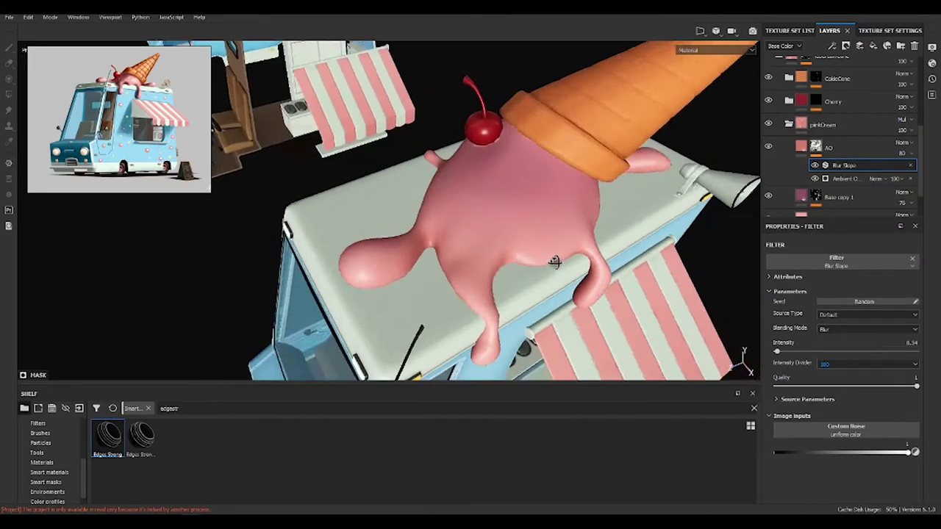
left_click(772, 151)
key("ctrl+d")
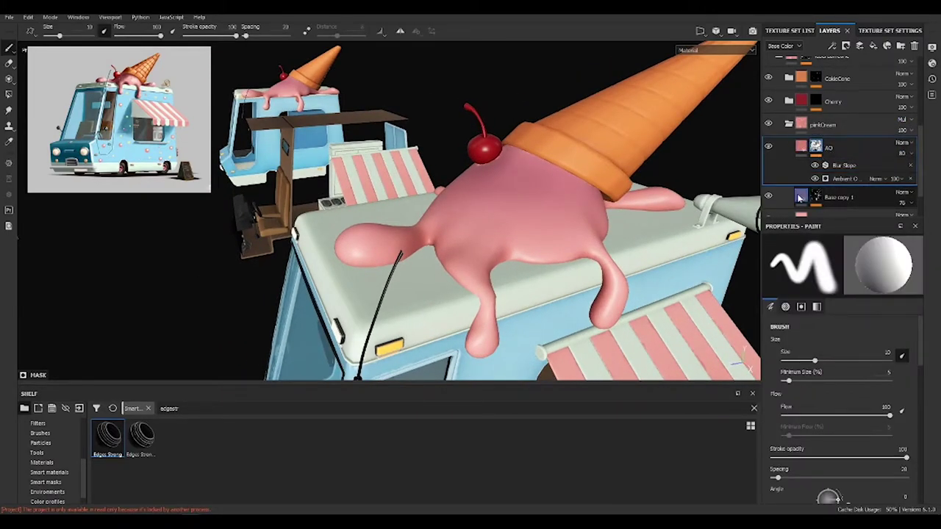
Change the new layer's base colour to light blue
left_click(839, 481)
left_click_drag(890, 455, 890, 414)
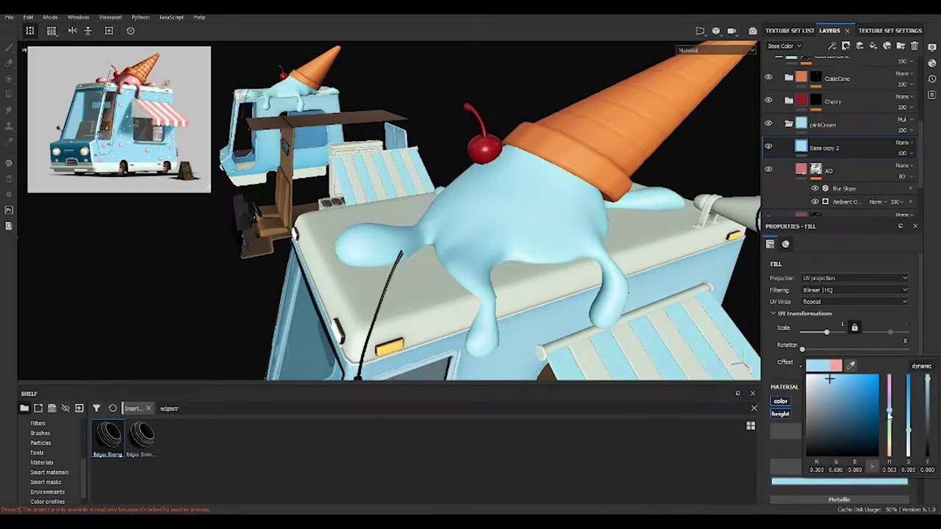
left_click(873, 45)
Add a black mask with a Dirt generator and lower Dirt Level to 0.44
left_click(881, 65)
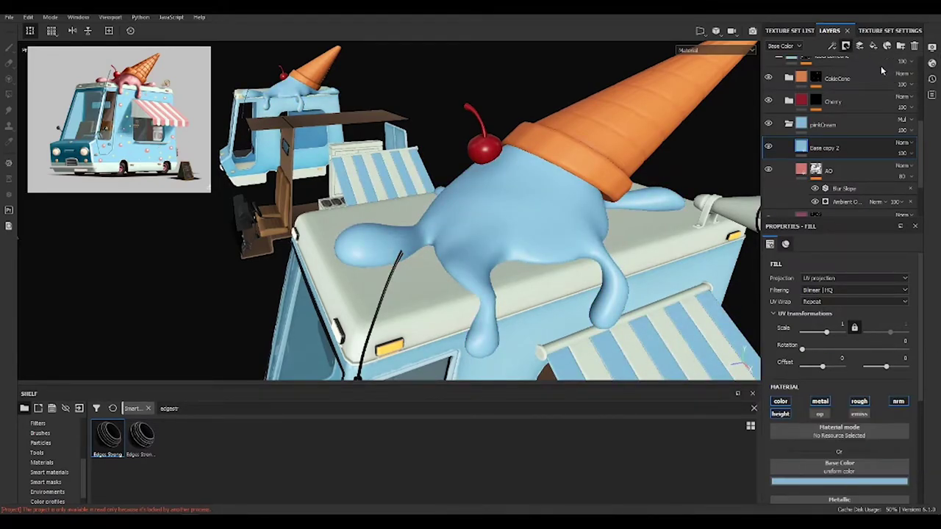
left_click(873, 45)
left_click(870, 64)
type("ambien")
scroll(864, 331, "down", 2)
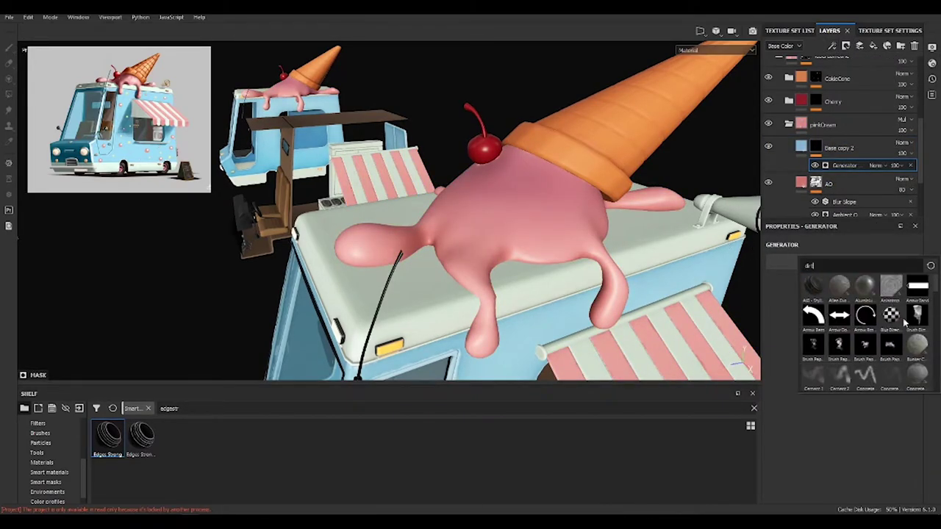
left_click(845, 309)
left_click_drag(668, 291, 861, 321, "alt")
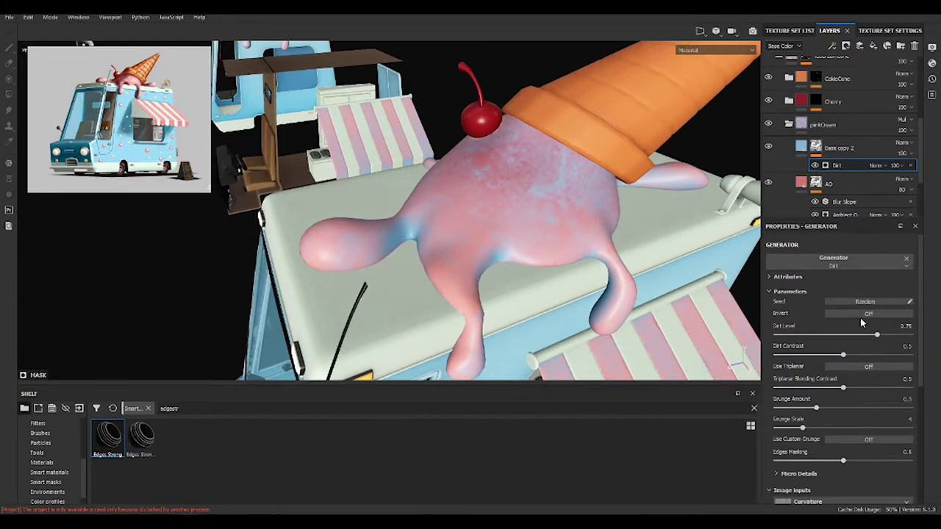
left_click(811, 334)
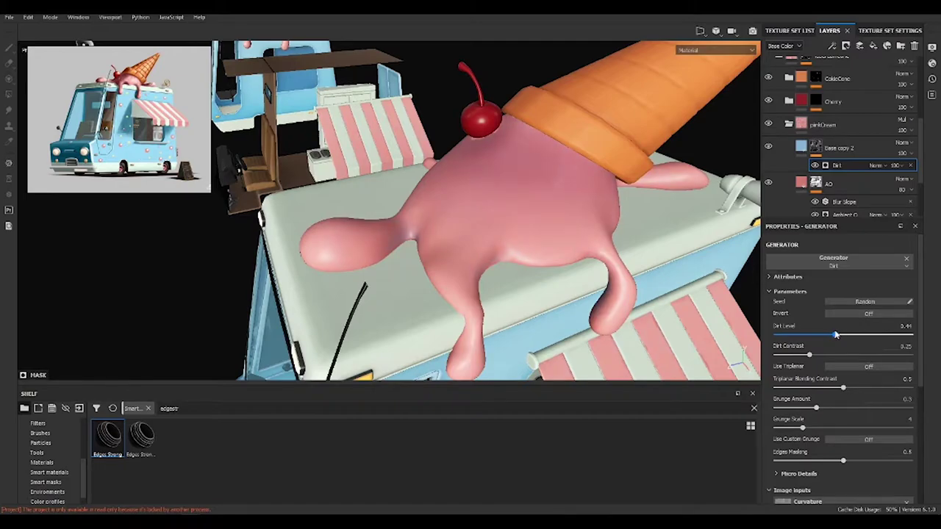
Lower Base copy 2's opacity to about 81
left_click_drag(563, 269, 515, 221, "alt")
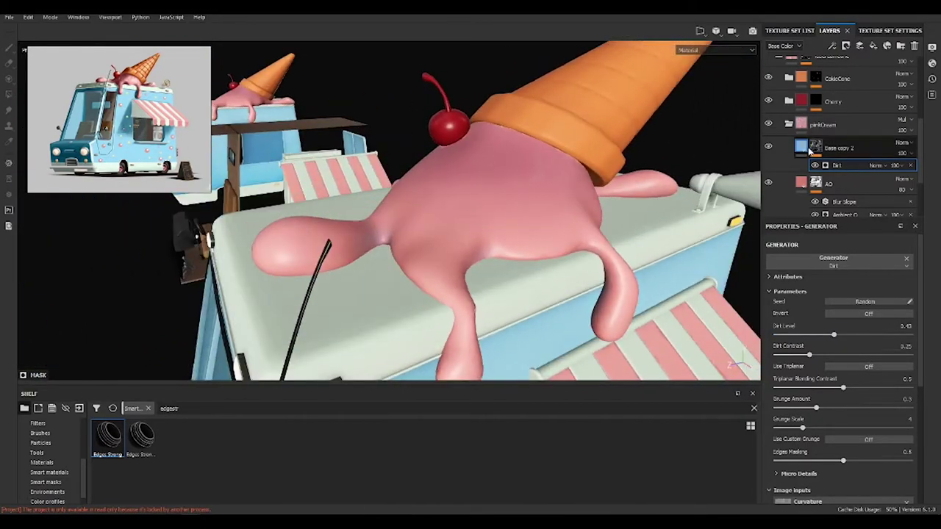
left_click(839, 147)
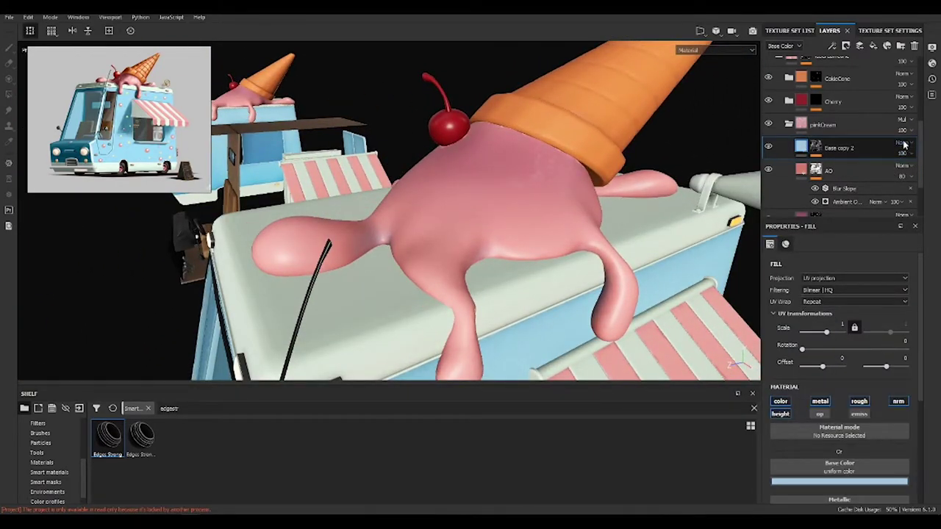
left_click_drag(913, 158, 928, 171)
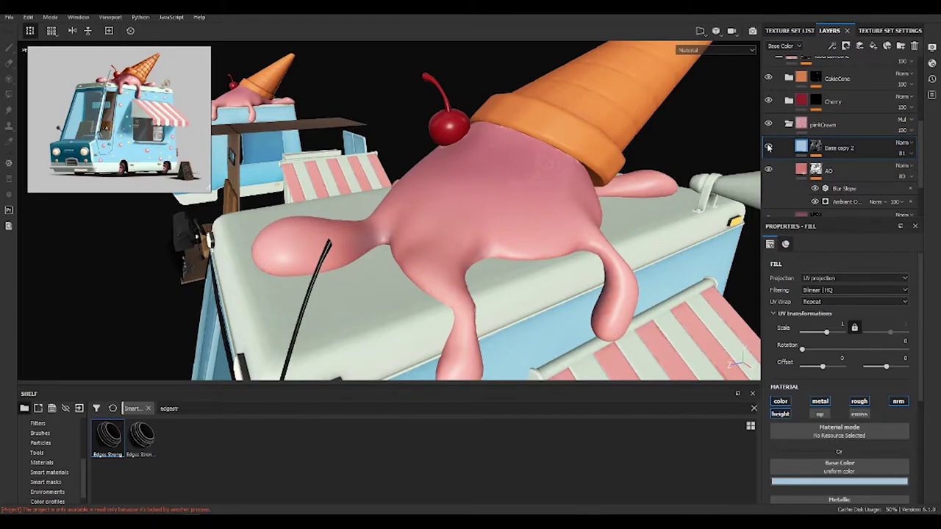
left_click_drag(681, 215, 762, 211, "alt")
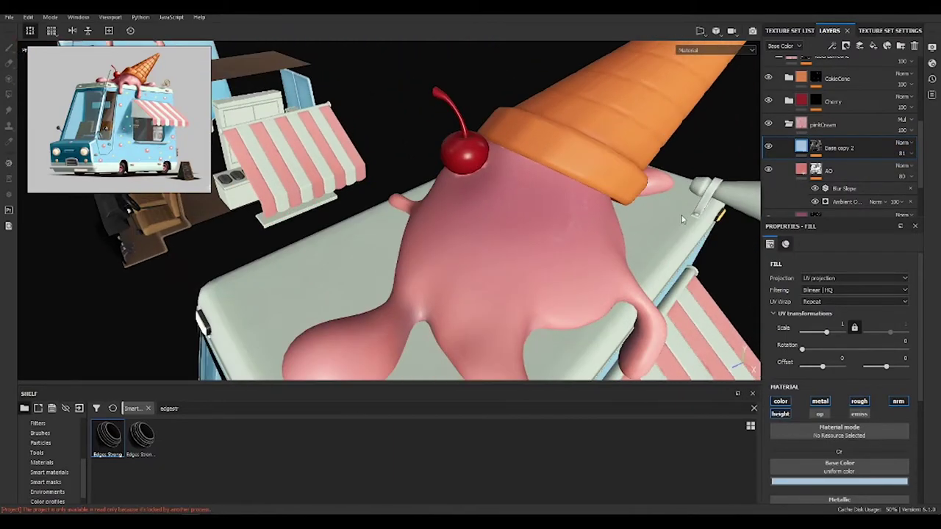
mouse_move(609, 229)
left_mouse_down("alt")
mouse_move(479, 204)
mouse_move(579, 250)
left_mouse_up("alt")
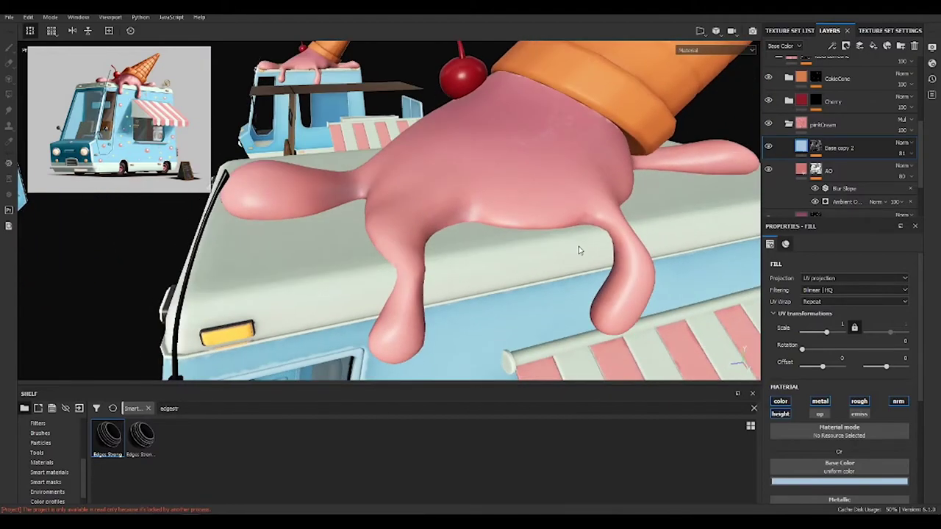
Add a fill layer with the Edges Strong smart mask and reduce its texture amount
left_click(873, 47)
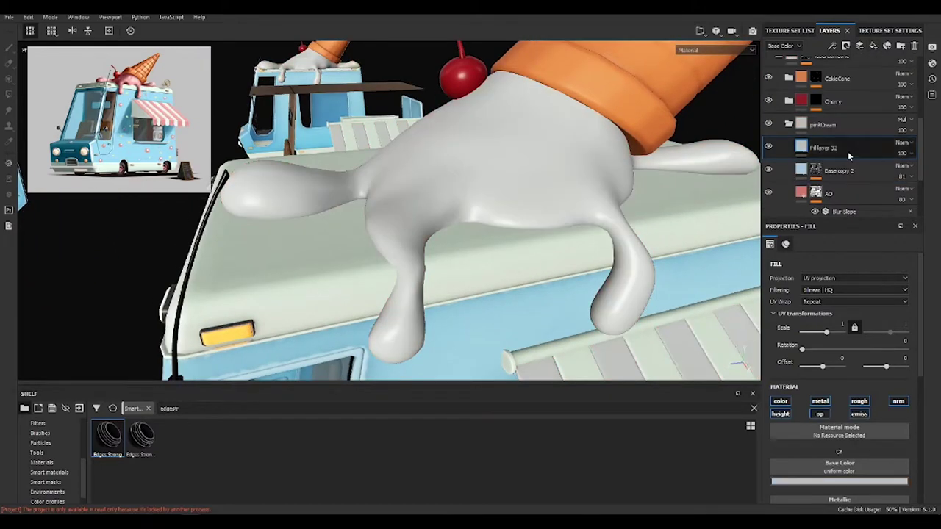
left_click_drag(108, 438, 822, 147)
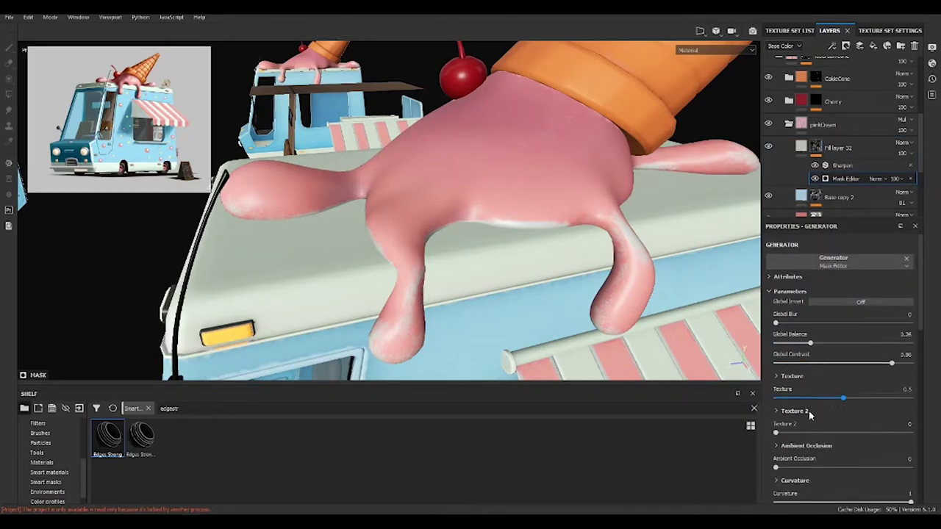
left_click_drag(842, 398, 789, 398)
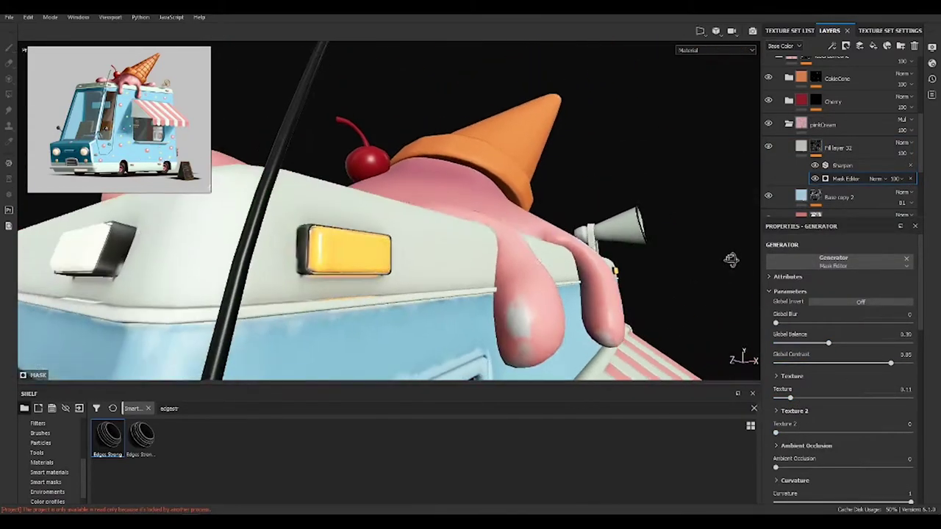
Set Fill layer 32 to Screen at about 59 opacity, then add another fill layer above
left_click(853, 148)
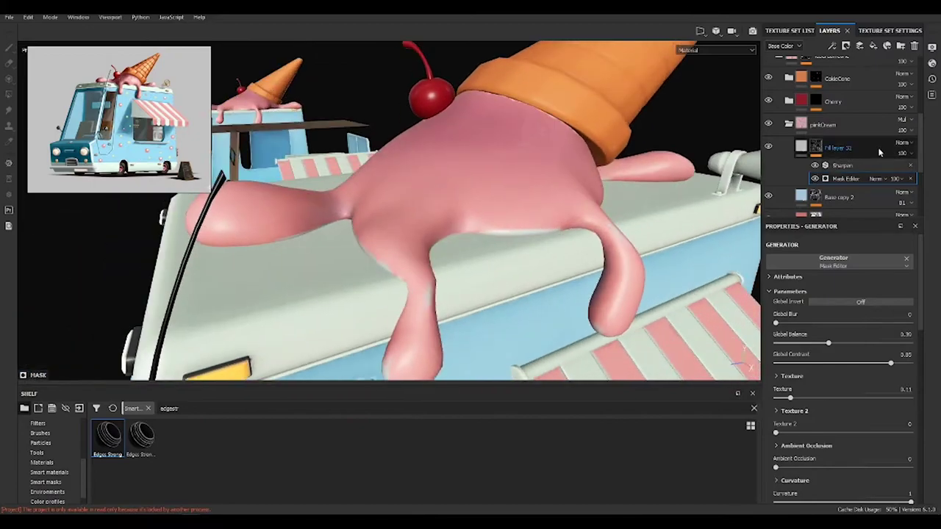
left_click(902, 142)
left_click(888, 282)
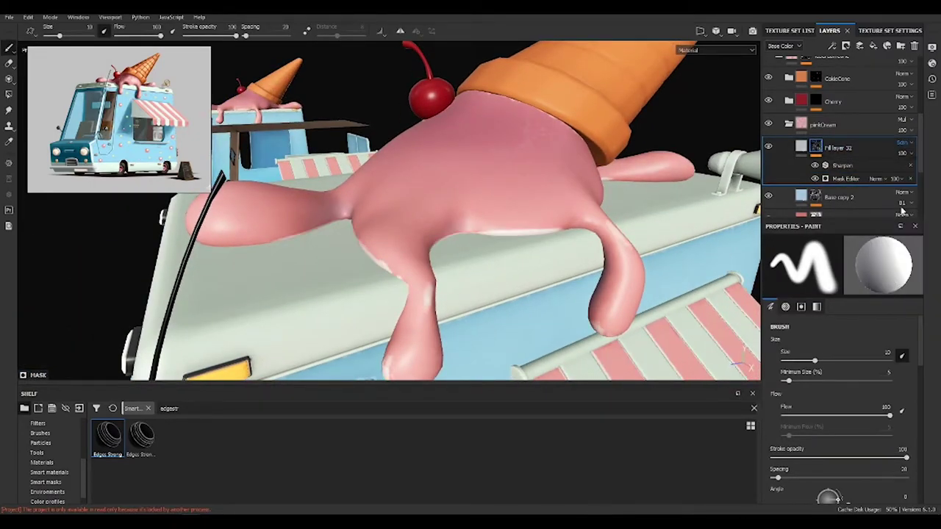
left_click(902, 153)
left_click_drag(910, 168, 898, 168)
left_click_drag(616, 202, 542, 263, "alt")
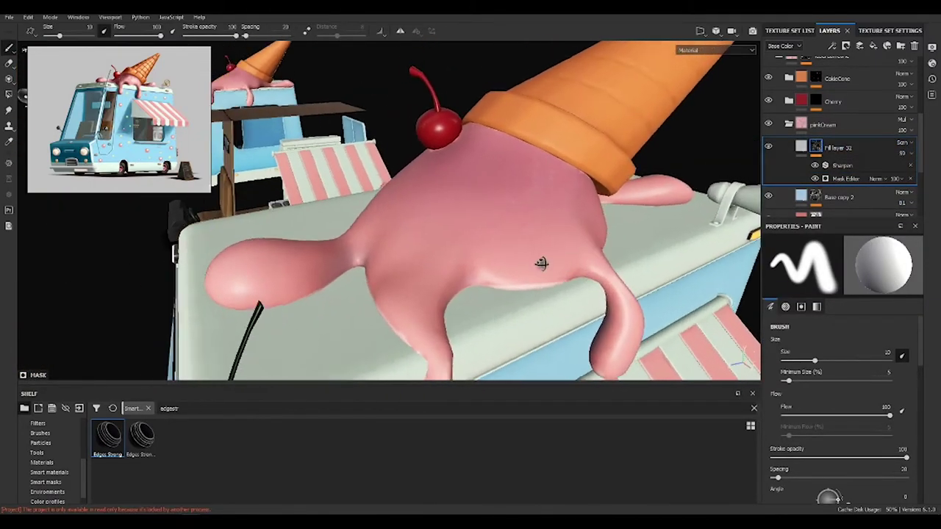
left_click(875, 46)
type("lgtSide")
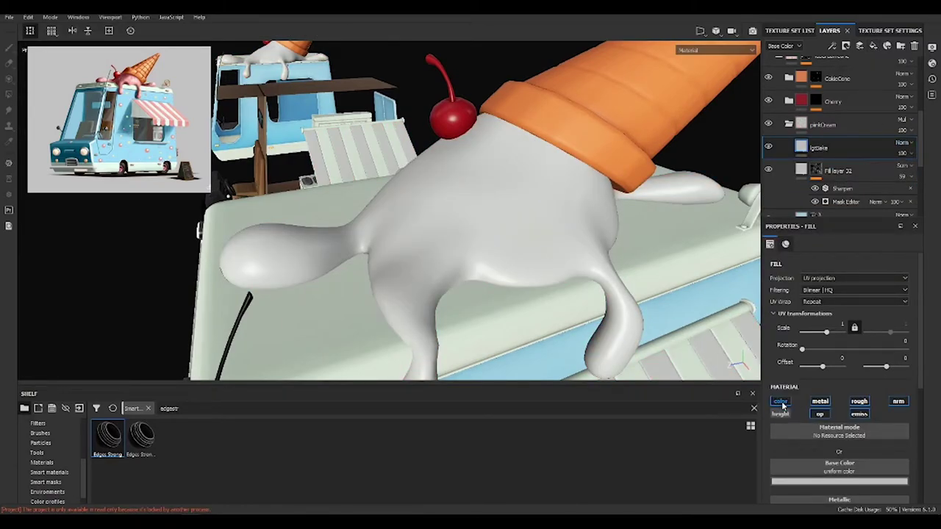
Turn off the new layer's color channel and add a Baked Lighting Stylized filter
left_click(781, 401)
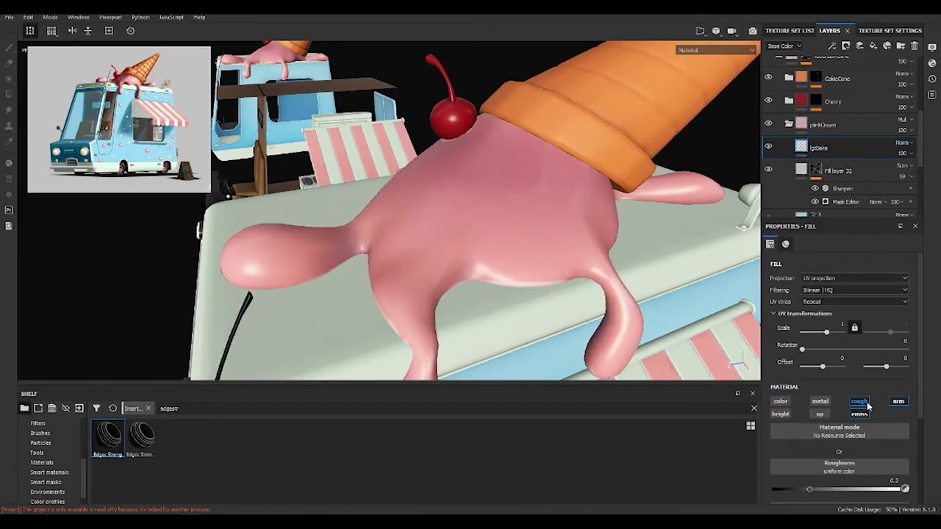
left_click(832, 46)
left_click(857, 118)
left_click(843, 282)
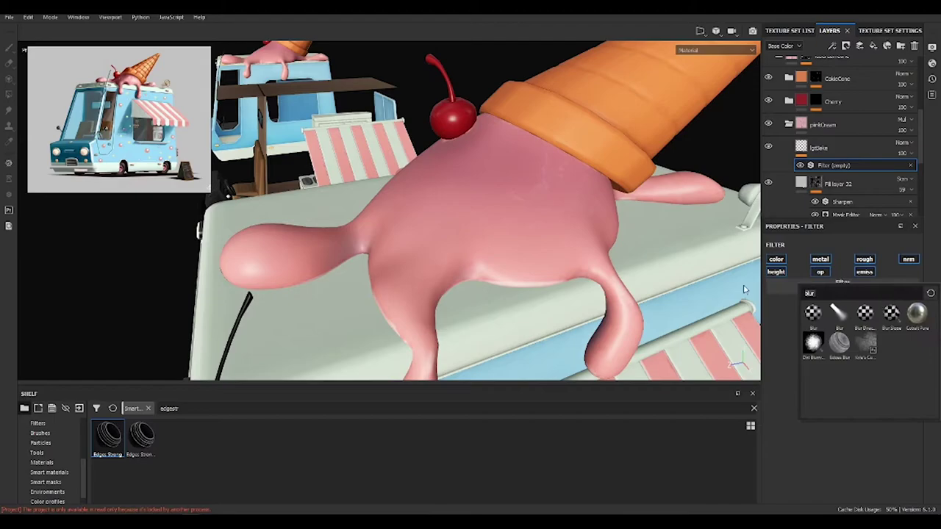
left_click(866, 315)
Set sun angles to 337/310, sun intensity 1.39 and sky intensity 1.32
left_click(816, 389)
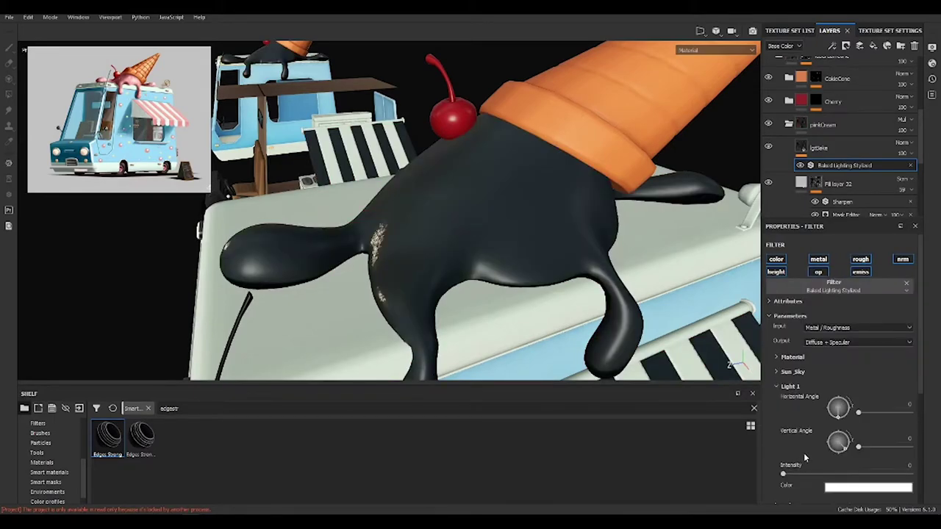
scroll(803, 453, "down", 2)
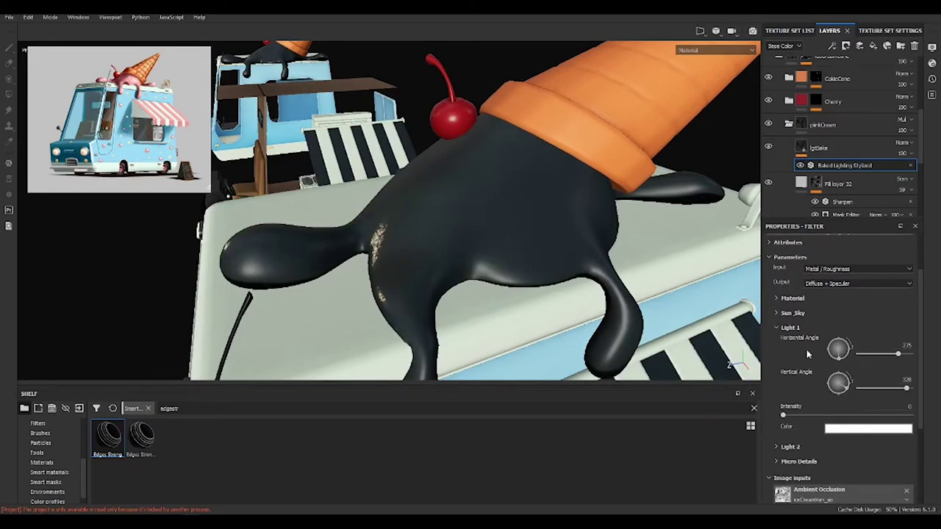
left_click(793, 313)
left_click_drag(857, 353, 854, 397)
left_click_drag(855, 357, 855, 355)
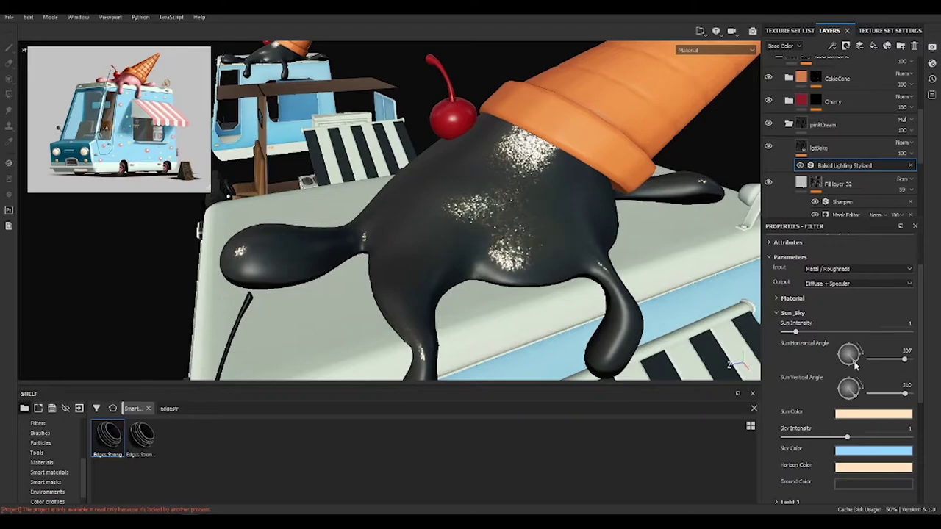
left_click_drag(797, 333, 802, 331)
left_click_drag(847, 437, 874, 439)
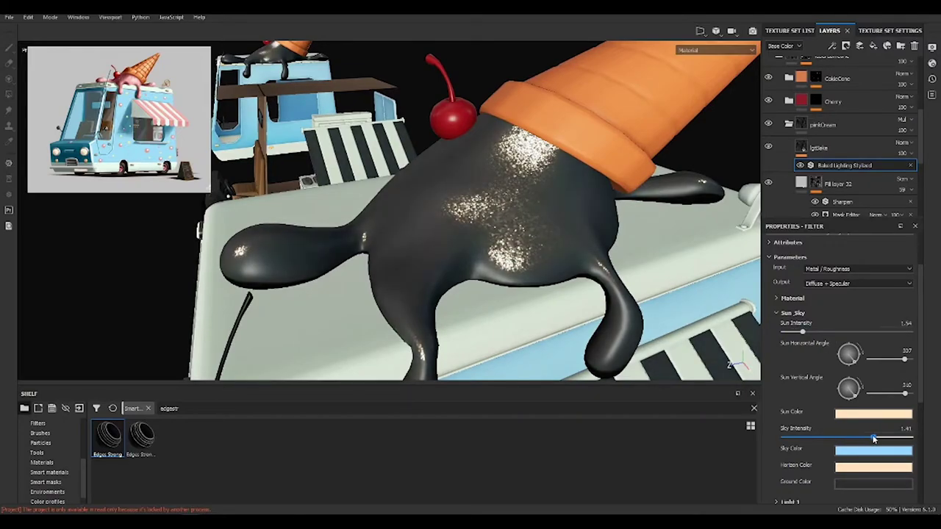
left_click_drag(803, 336, 802, 335)
Set the lighting layer to Passthrough blending at 24 opacity
left_click(902, 142)
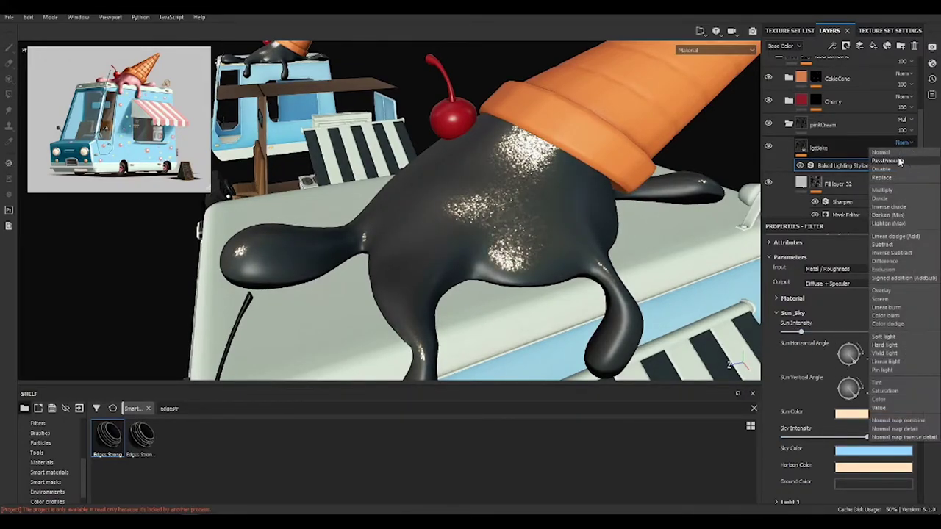
left_click(901, 157)
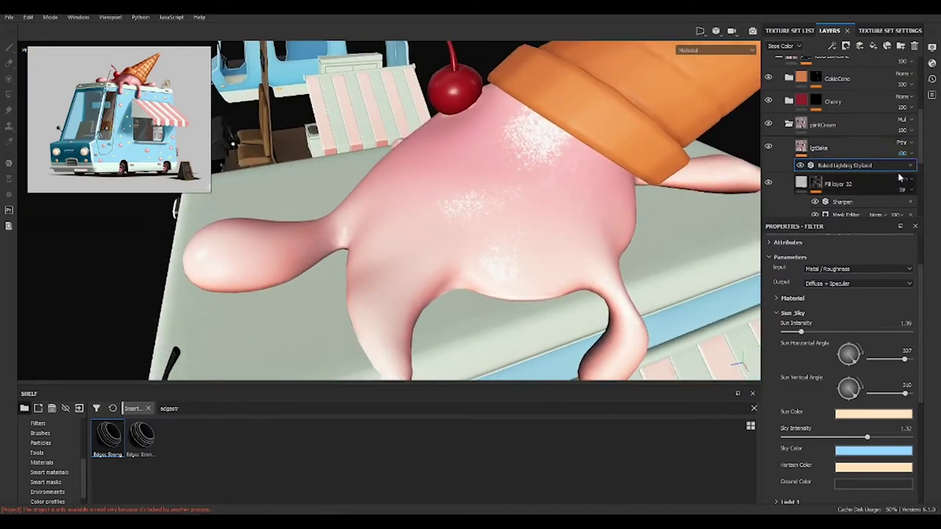
left_click_drag(903, 153, 900, 164)
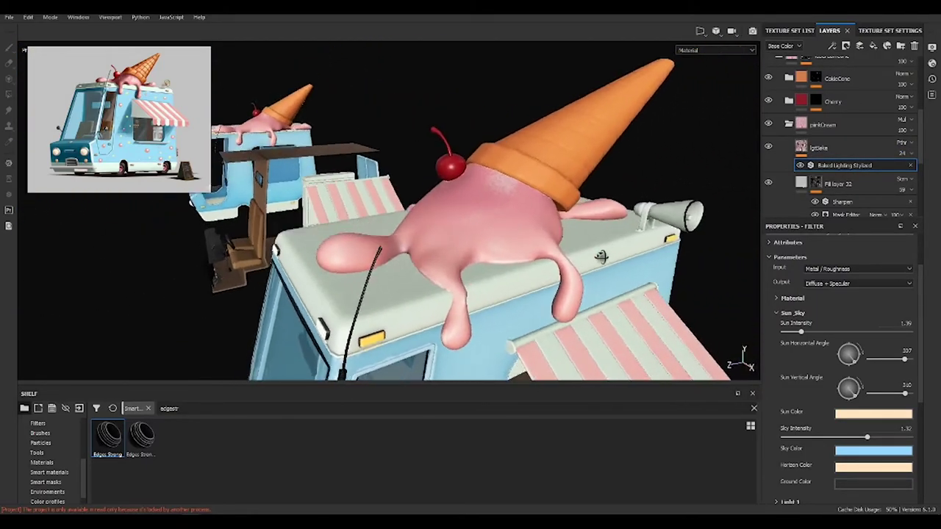
scroll(870, 184, "down", 3)
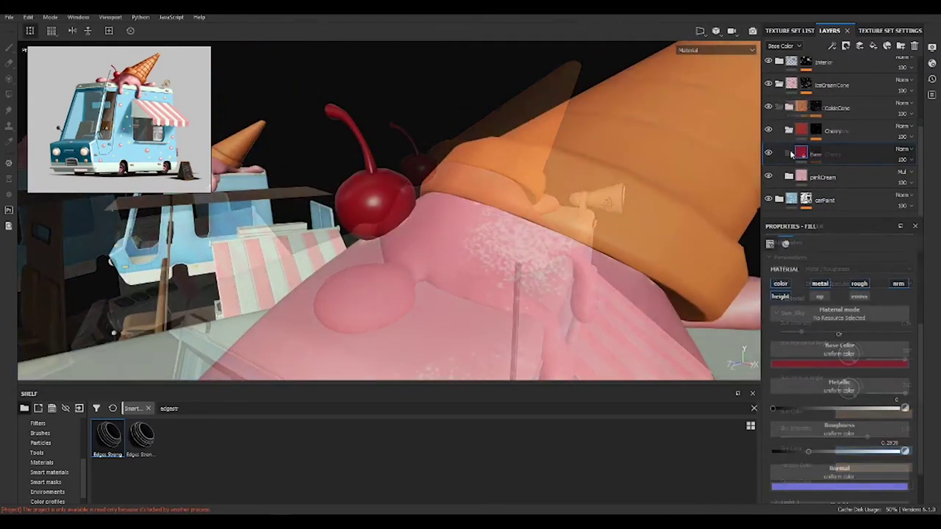
Darken Base copy 1's base colour and give it a black mask
left_click(839, 363)
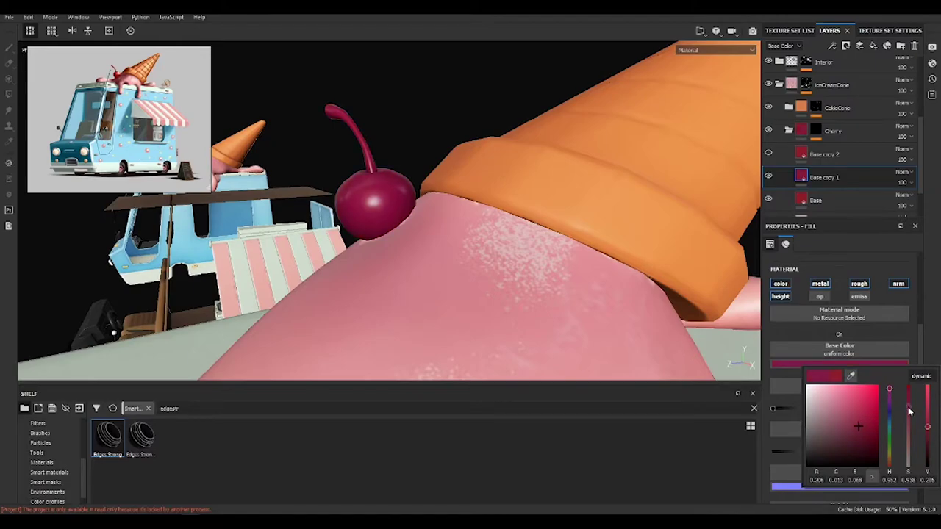
left_click(929, 437)
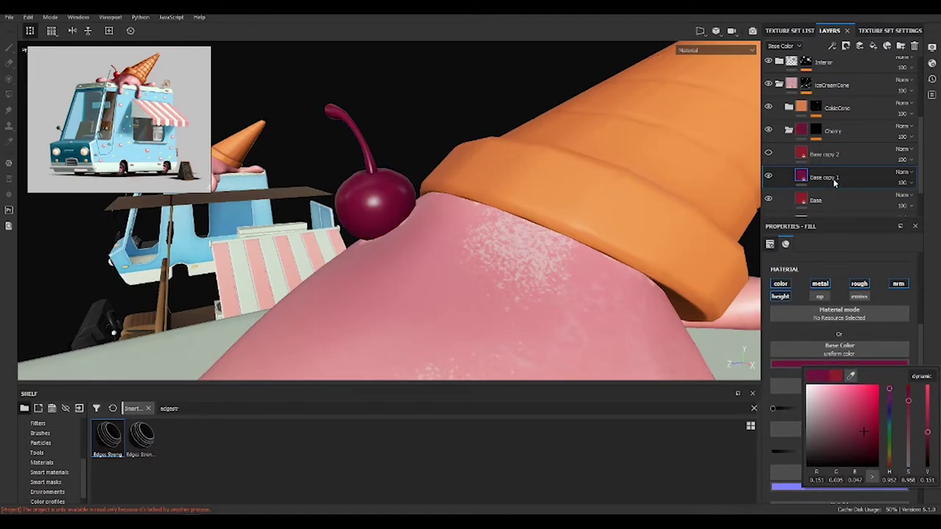
left_click(859, 46)
left_click(875, 63)
Add an inverted Curvature generator to Base copy 1's mask
left_click(873, 46)
left_click(853, 66)
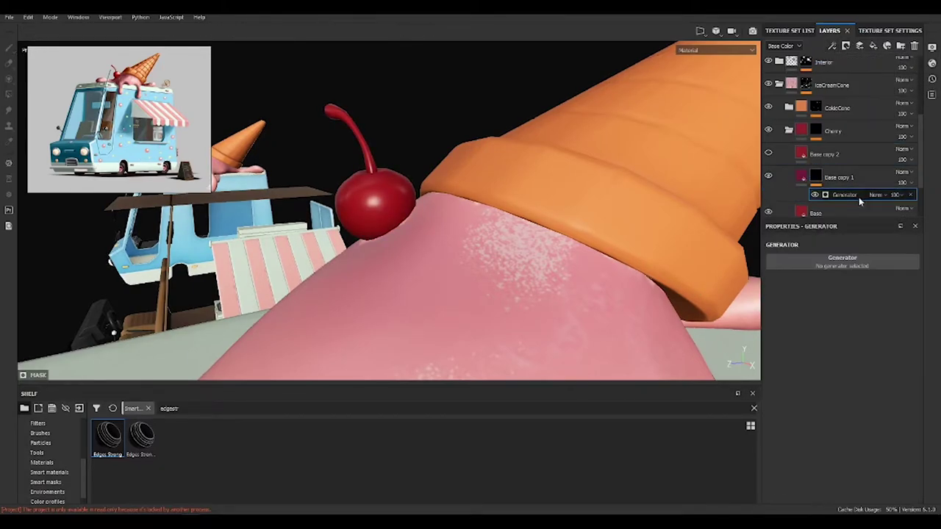
left_click(842, 257)
type("urv")
left_click(893, 353)
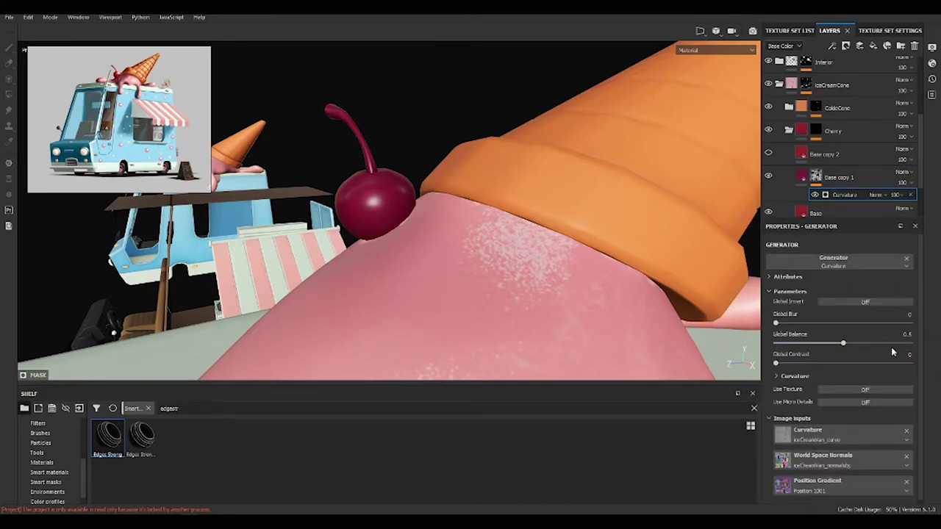
left_click(839, 177)
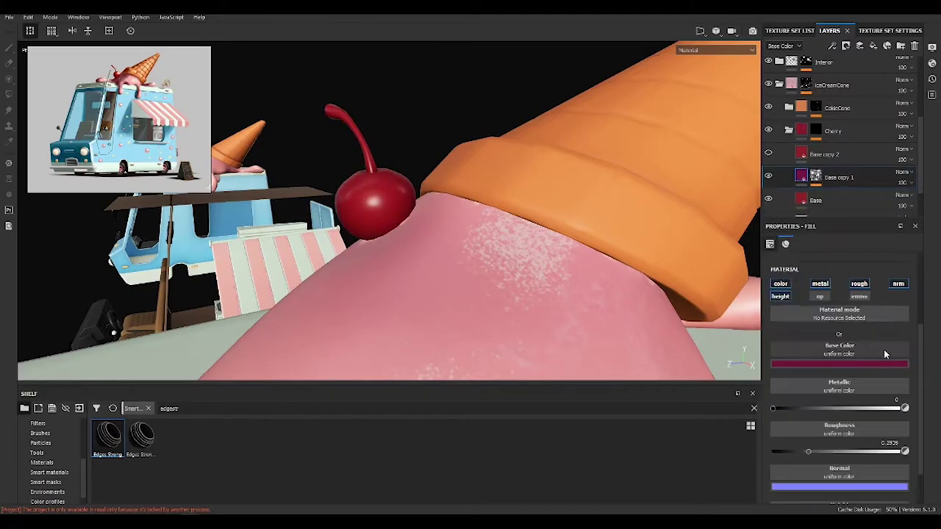
left_click(828, 181)
mouse_move(706, 221)
left_mouse_down("alt")
mouse_move(647, 232)
mouse_move(768, 181)
left_mouse_up("alt")
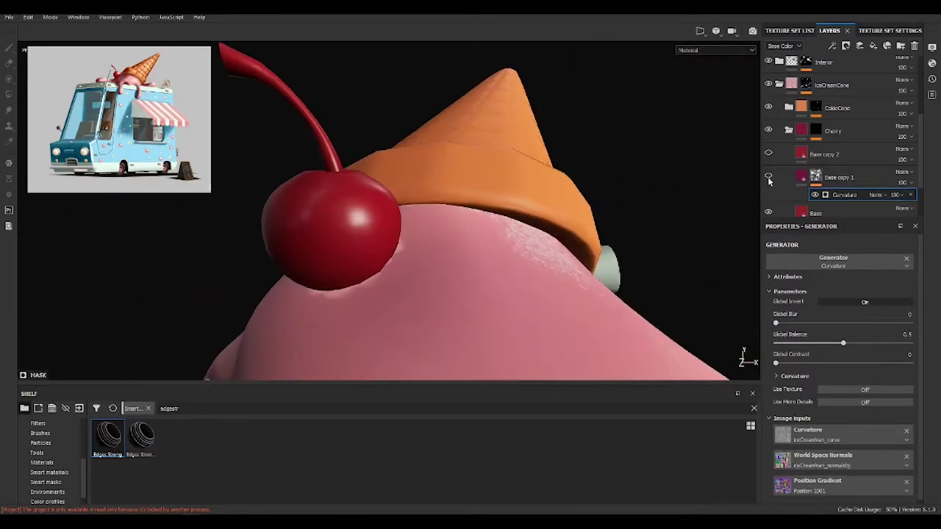
Add a Levels effect above Curvature with black, mid and white points 0.152, 0.383, 0.559
left_click(833, 45)
left_click(857, 100)
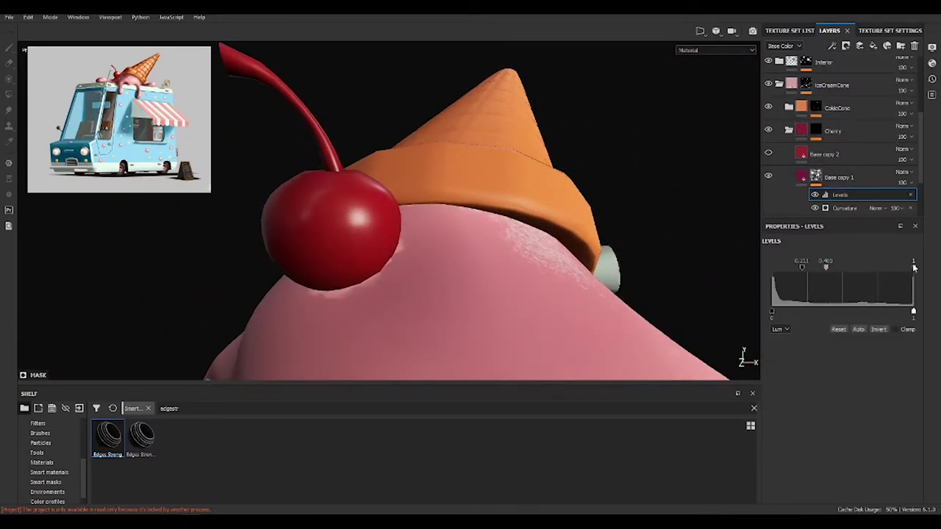
left_click_drag(794, 268, 793, 268)
left_click_drag(468, 196, 412, 220, "alt")
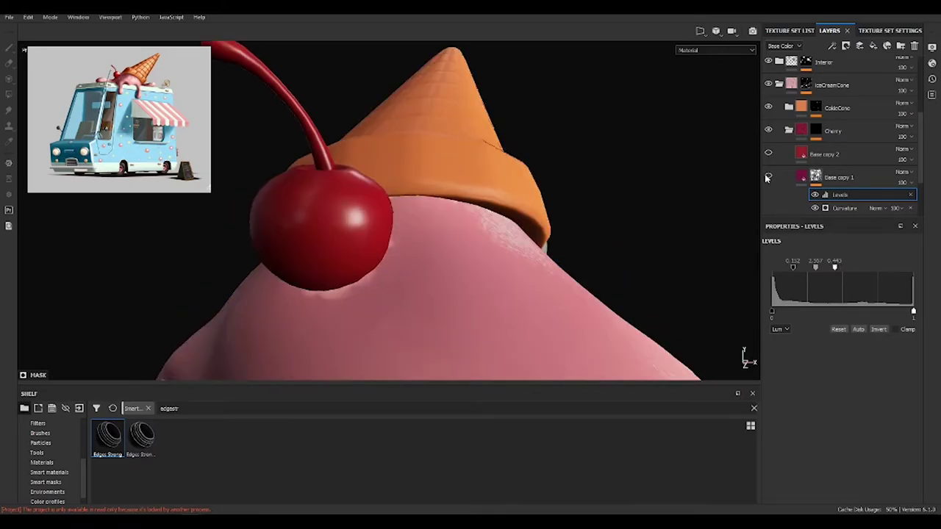
left_click_drag(370, 245, 515, 221, "alt")
left_click_drag(834, 267, 854, 269)
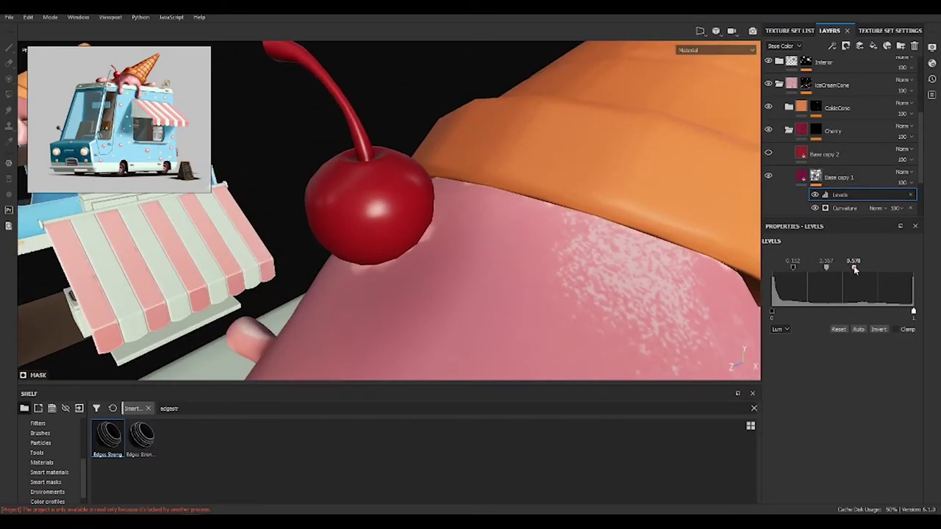
left_click_drag(512, 234, 475, 198, "alt")
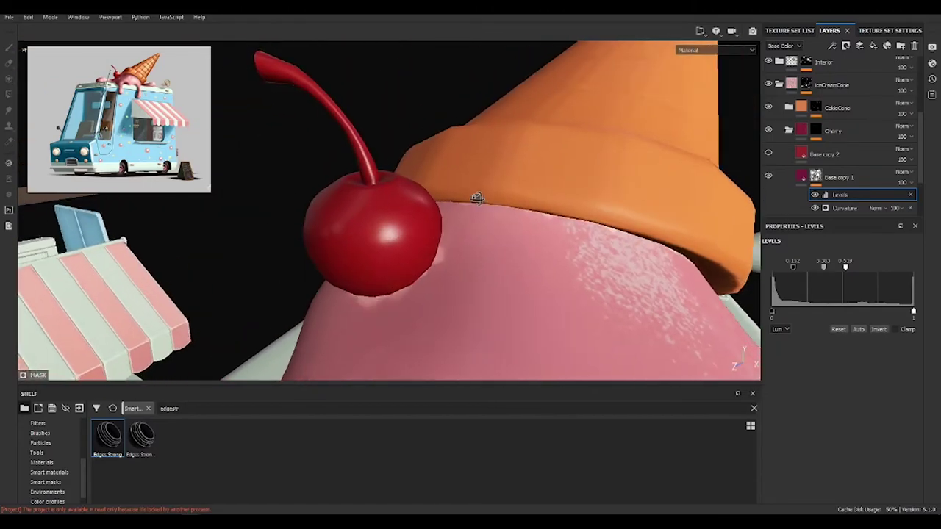
Show Base copy 2 and give it a black mask with a high-contrast Ambient Occlusion generator
left_click(786, 154)
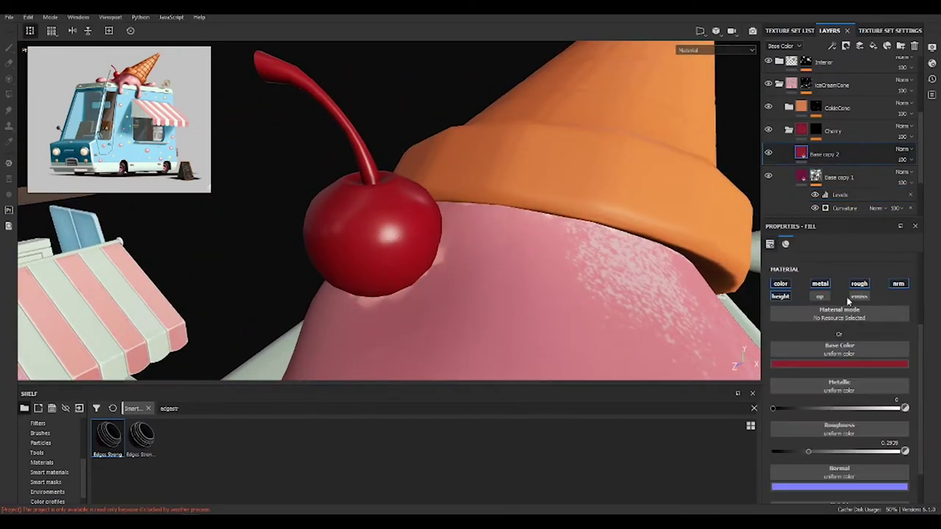
left_click(839, 364)
left_click(846, 45)
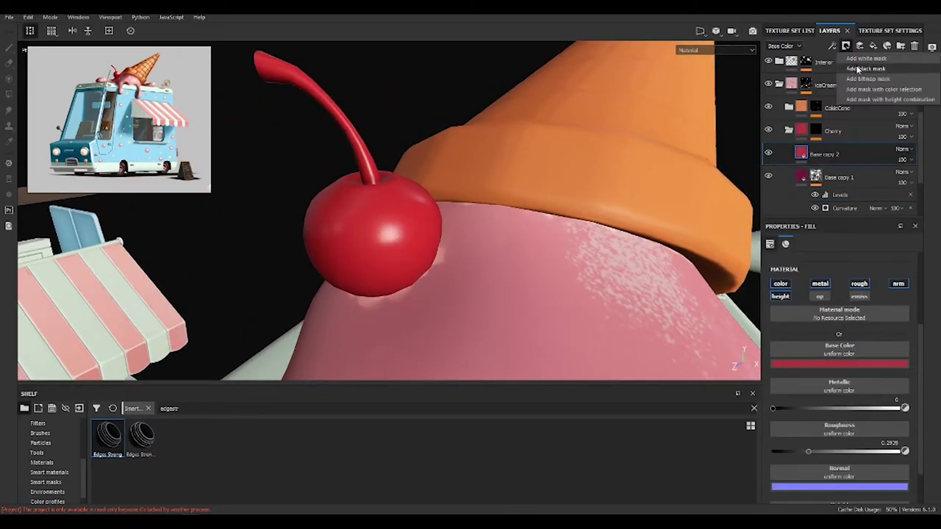
left_click(859, 66)
left_click(832, 45)
left_click(863, 59)
left_click(842, 257)
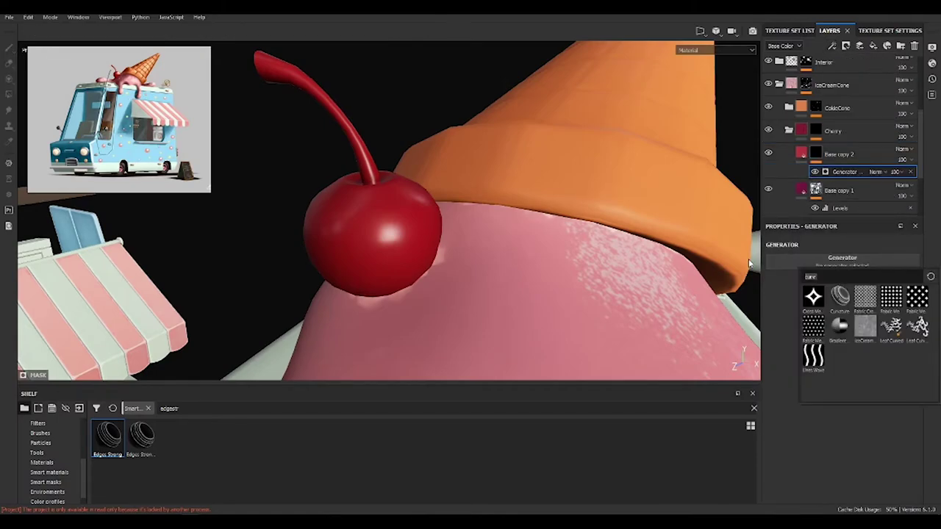
type("ambien")
left_click(814, 297)
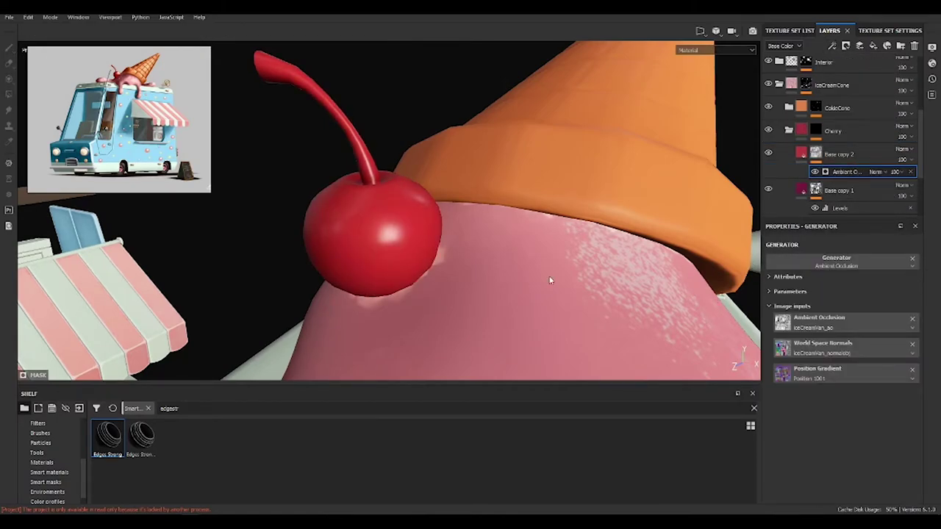
left_click_drag(549, 280, 515, 283, "alt")
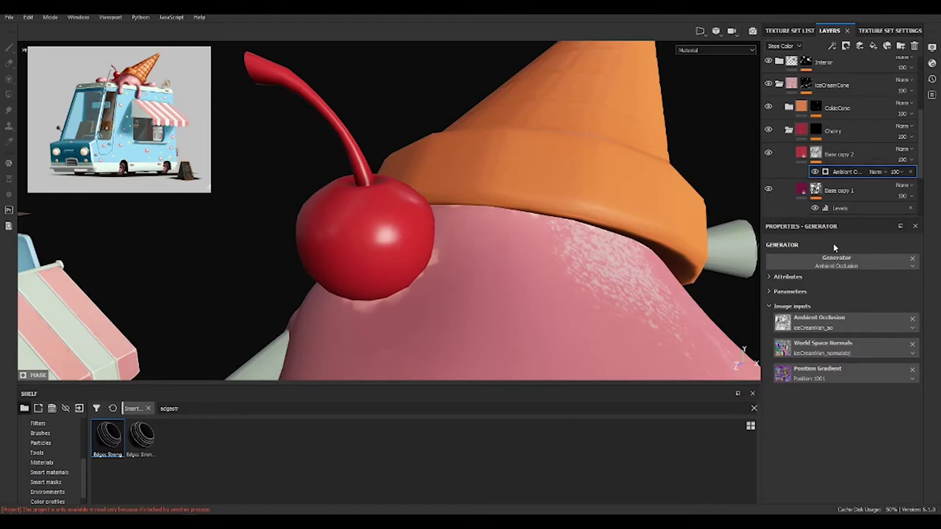
left_click(790, 292)
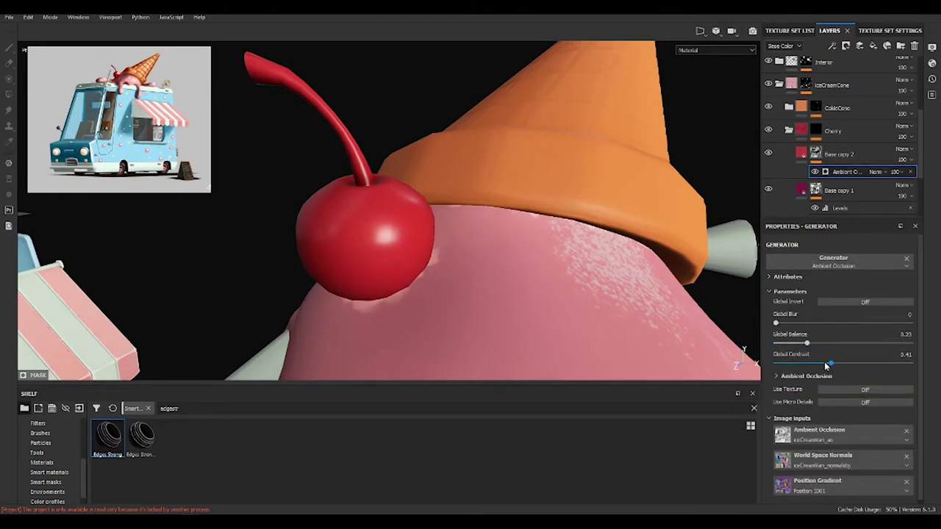
mouse_move(514, 242)
left_mouse_down("alt")
mouse_move(649, 178)
mouse_move(559, 220)
mouse_move(746, 311)
left_mouse_up("alt")
In base-color view, change Base copy 2's base color
key("c")
left_click(838, 155)
left_click(839, 364)
left_click(843, 397)
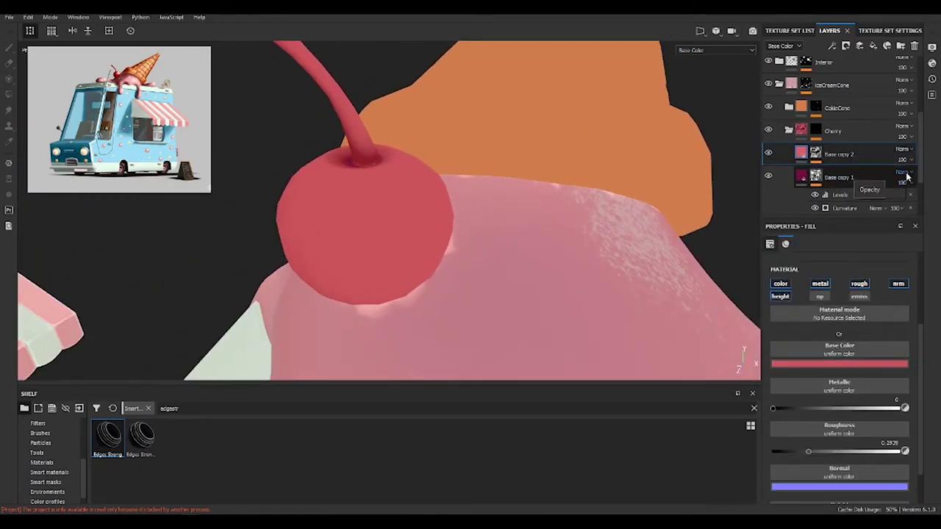
Blend Base copy 1 as Overlay and Base copy 2 as Screen, lowering their opacities (Base copy 2 to 60)
left_click(907, 177)
left_click(897, 312)
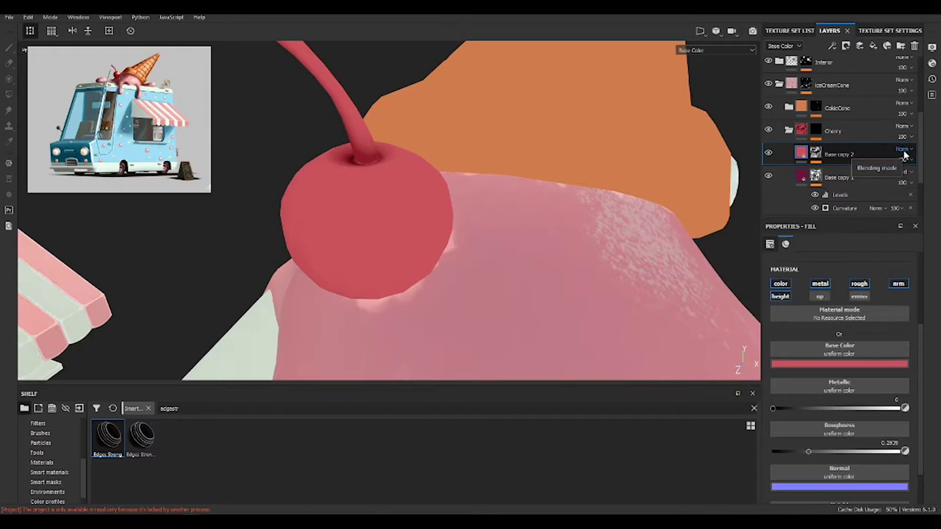
left_click(904, 151)
left_click(898, 307)
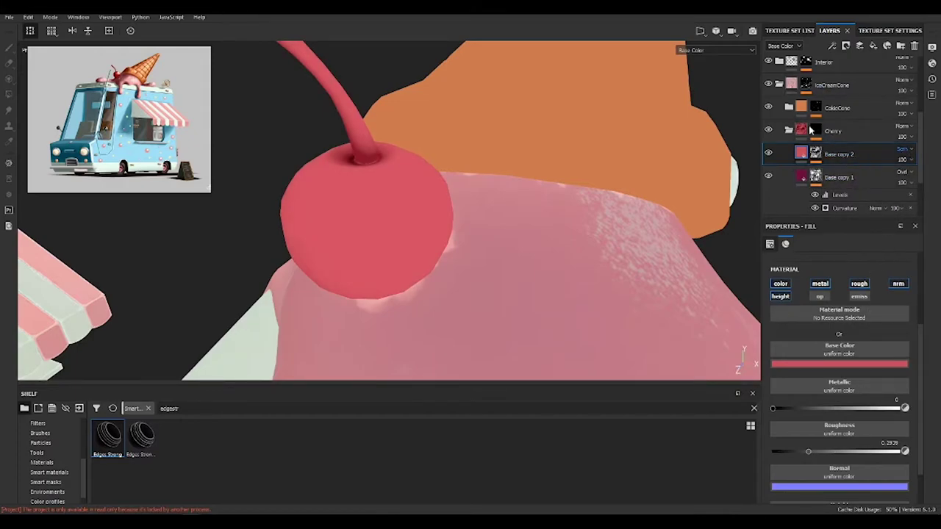
left_click_drag(903, 197, 919, 216)
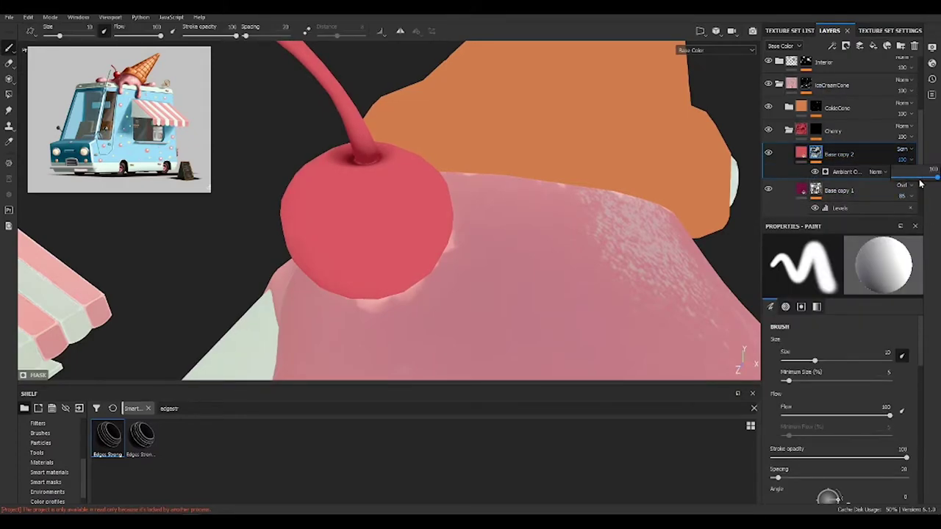
left_click_drag(903, 159, 882, 160)
Add a Levels adjustment to Base copy 2, then in material view drop its opacity to about 40
left_click(845, 171)
left_click(859, 46)
left_click(860, 106)
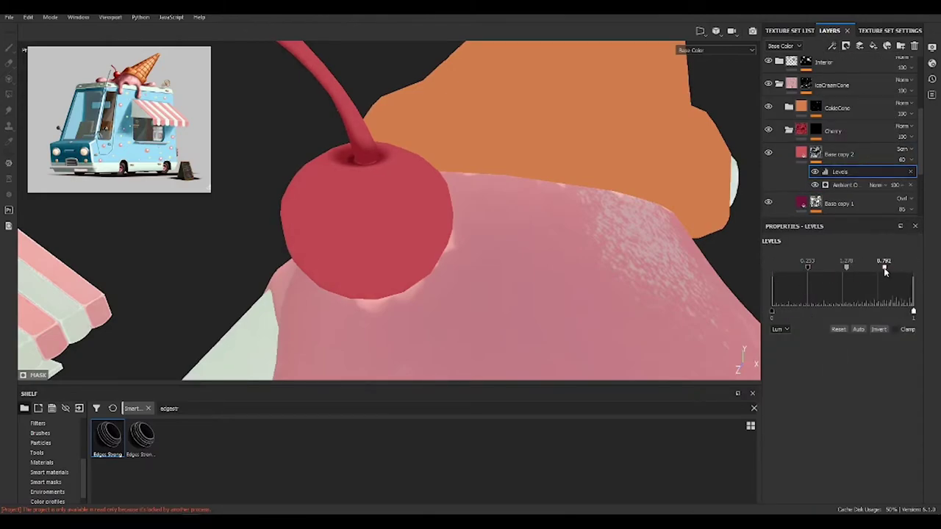
key("m")
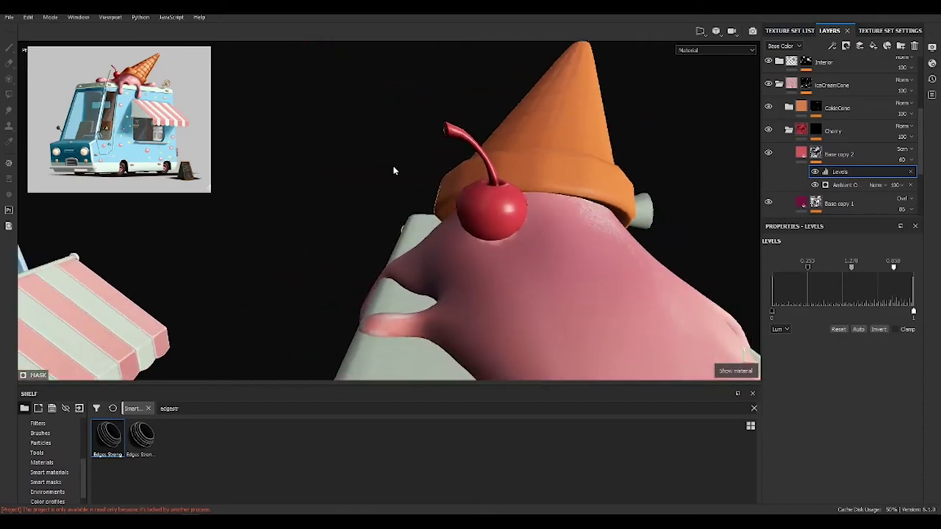
left_click_drag(391, 168, 588, 169, "alt")
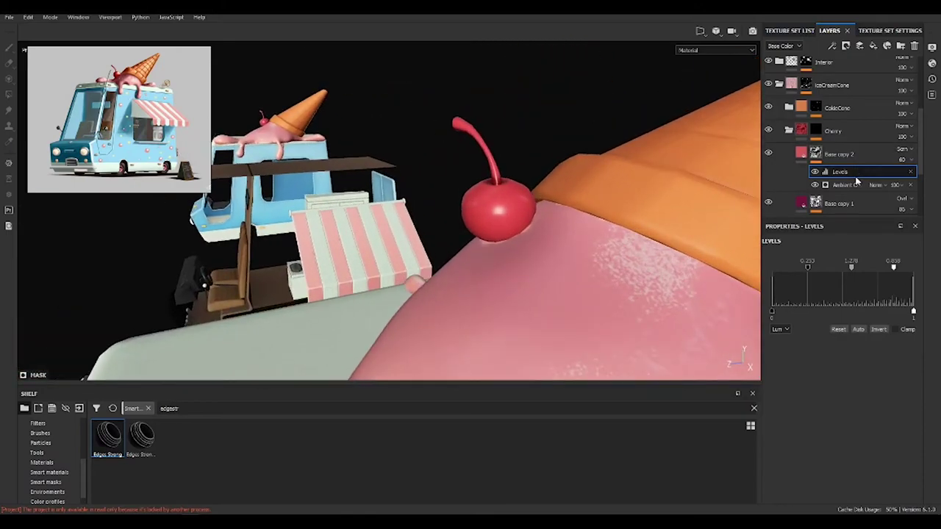
scroll(857, 182, "down", 1)
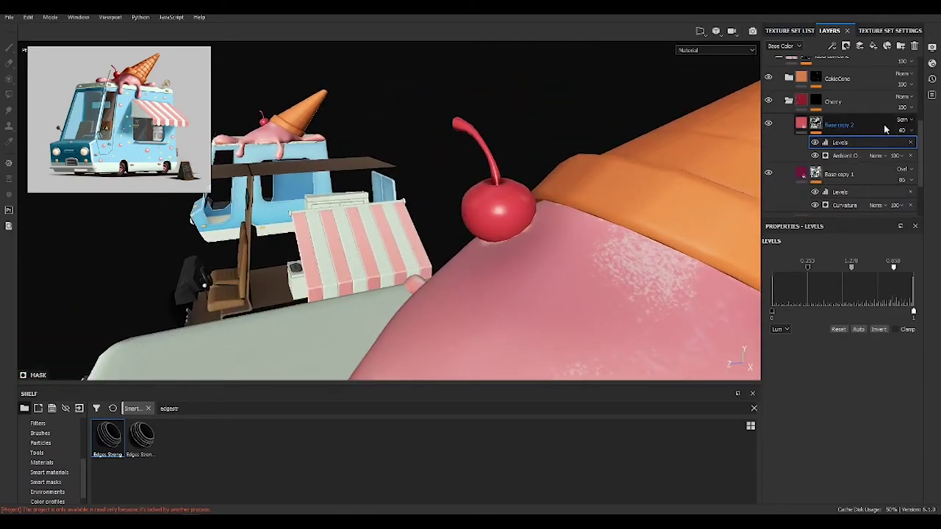
left_click_drag(902, 130, 906, 148)
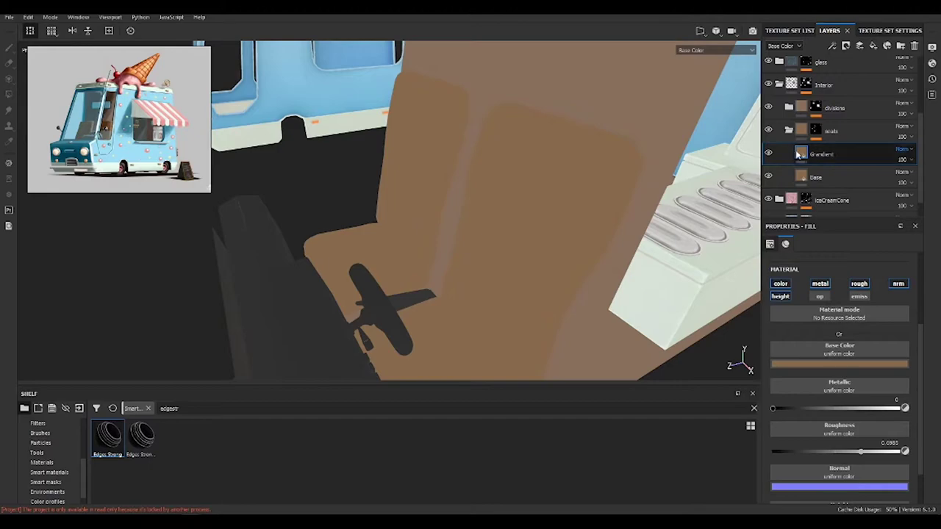
Darken the seats' Gradient layer and mask it with a Position generator at Global Balance 0.76 and raised contrast
left_click(839, 364)
left_click(855, 431)
left_click(873, 45)
left_click(870, 72)
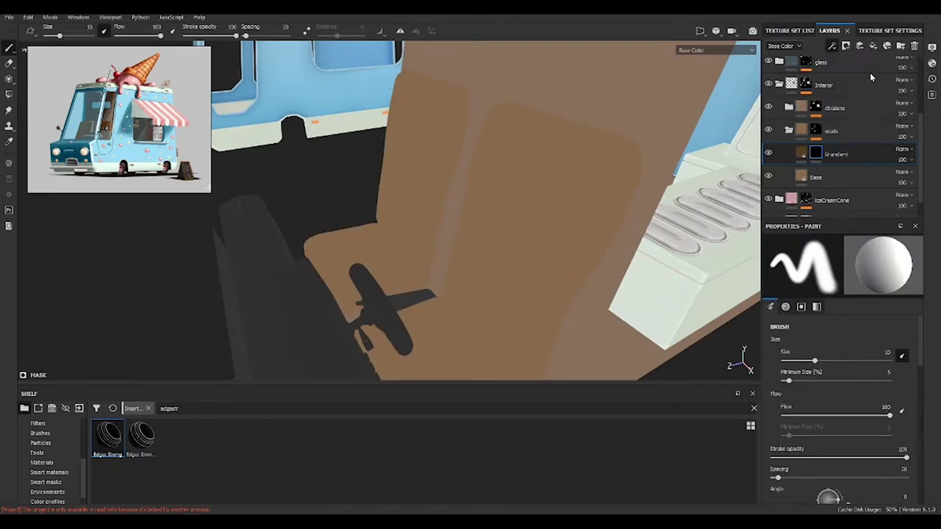
left_click(832, 264)
type("position")
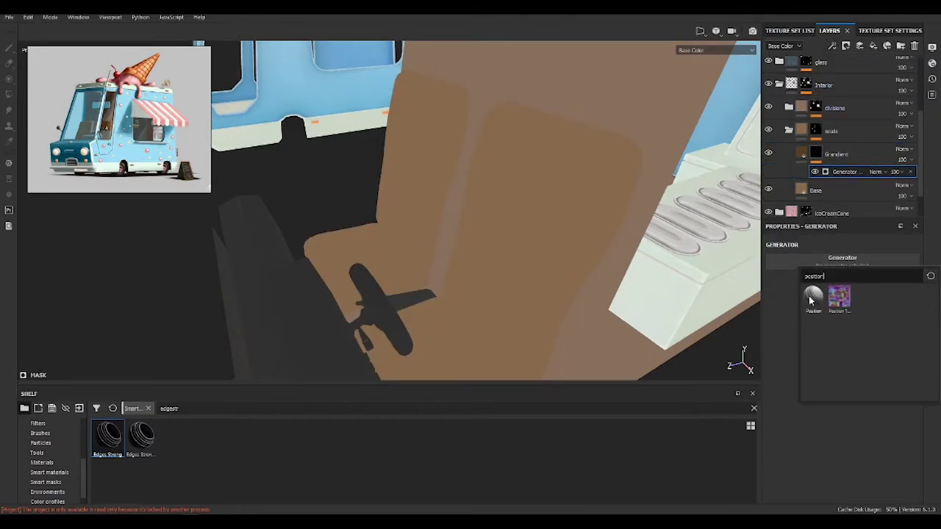
left_click(812, 297)
left_click_drag(852, 342, 883, 343)
left_click_drag(776, 363, 836, 365)
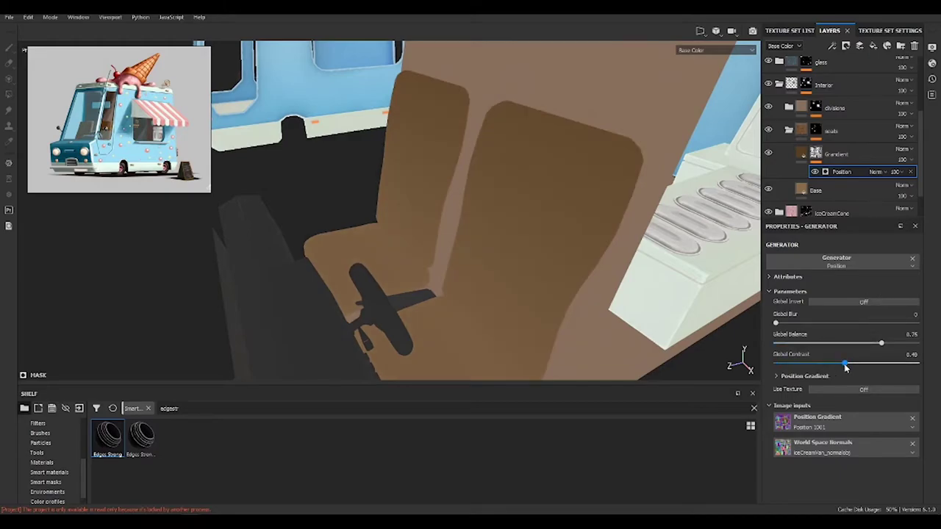
Blend the Gradient layer as Overlay at 73 opacity, then duplicate the seats' Base fill layer
left_click_drag(599, 260, 515, 264, "alt")
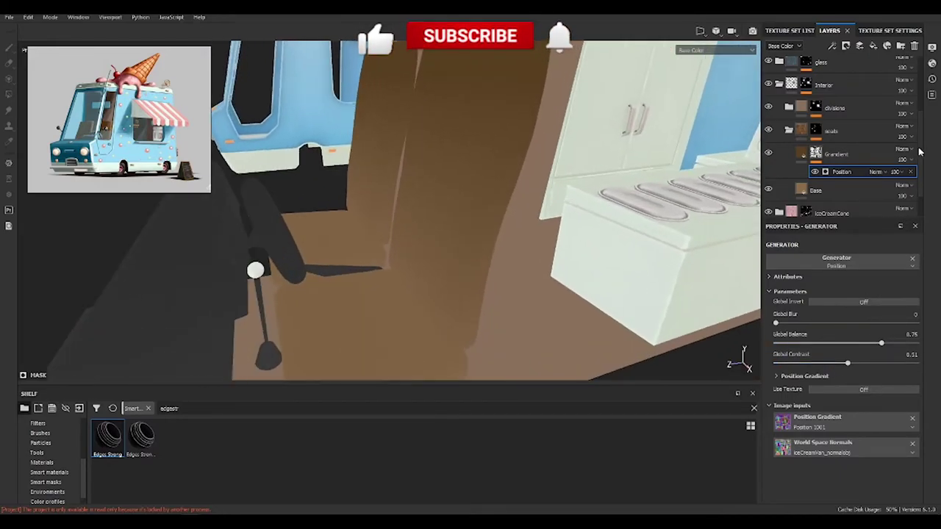
left_click(900, 148)
left_click(882, 297)
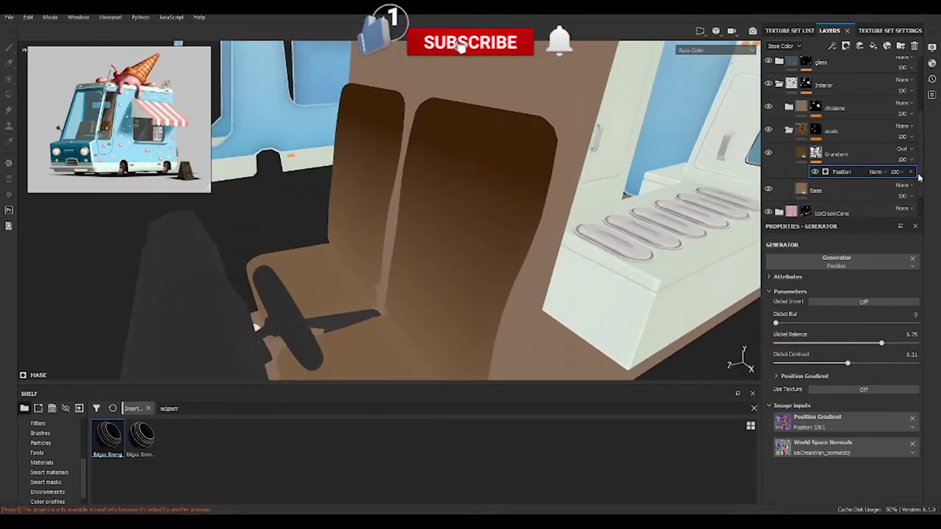
left_click_drag(919, 179, 921, 179)
left_click_drag(348, 178, 536, 221, "alt")
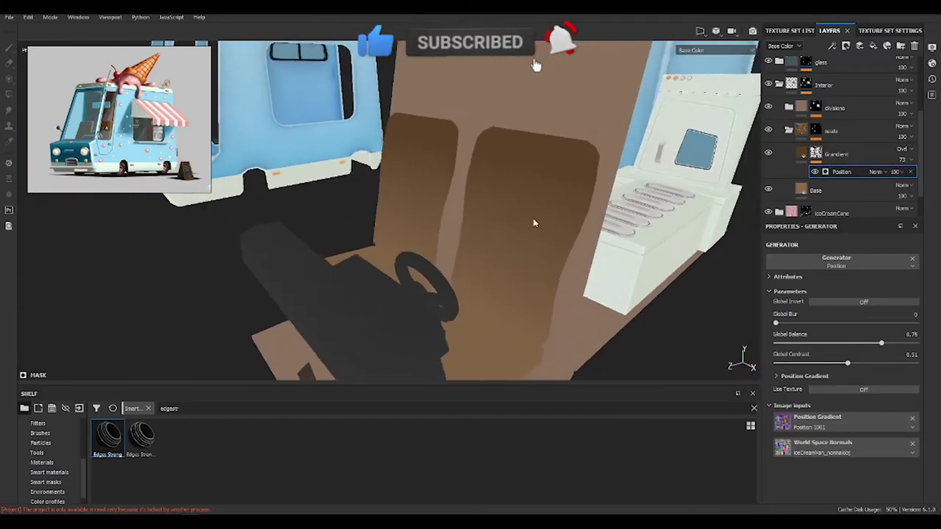
left_click(802, 153)
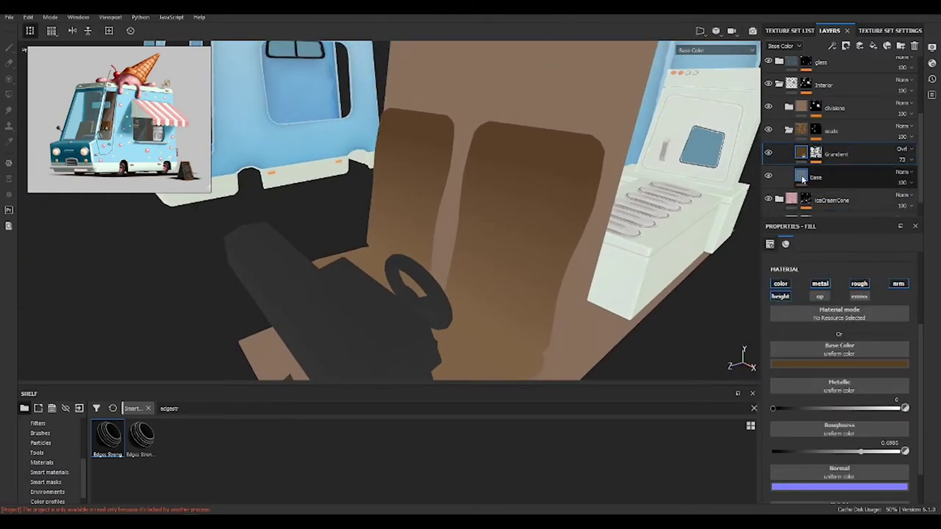
key("ctrl+d")
Limit the duplicated fill to the color channel, disabling metallic, roughness and normal
left_click(781, 283)
left_click(781, 284)
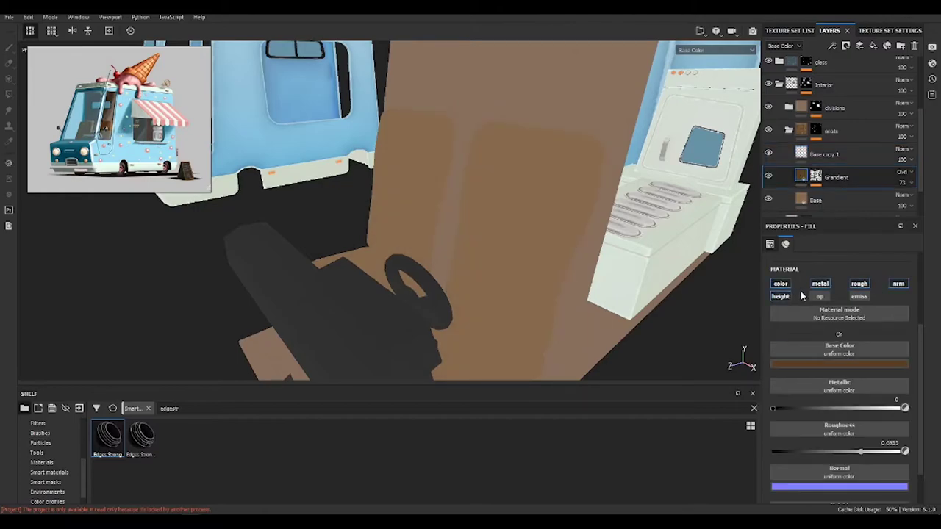
left_click(898, 284)
left_click(860, 283)
left_click(820, 284)
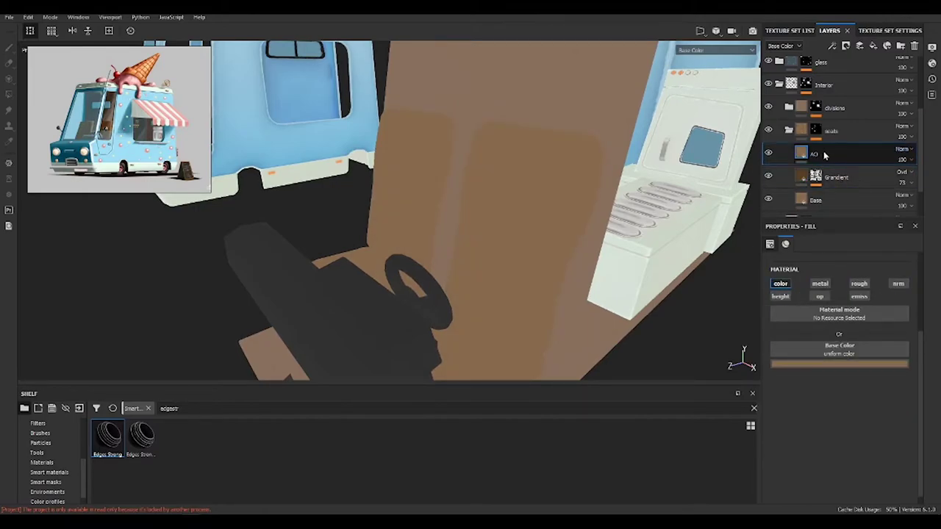
Give the AO layer a black mask with an Ambient Occlusion generator
left_click(846, 46)
left_click(864, 70)
left_click(833, 45)
left_click(853, 61)
left_click(853, 259)
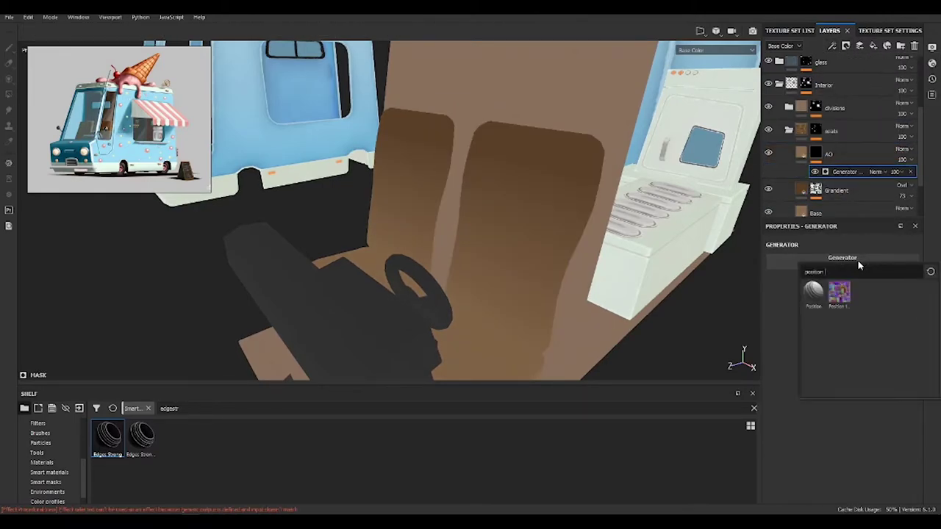
key("BackSpace")
key("BackSpace")
key("BackSpace")
type("ambie")
left_click(812, 292)
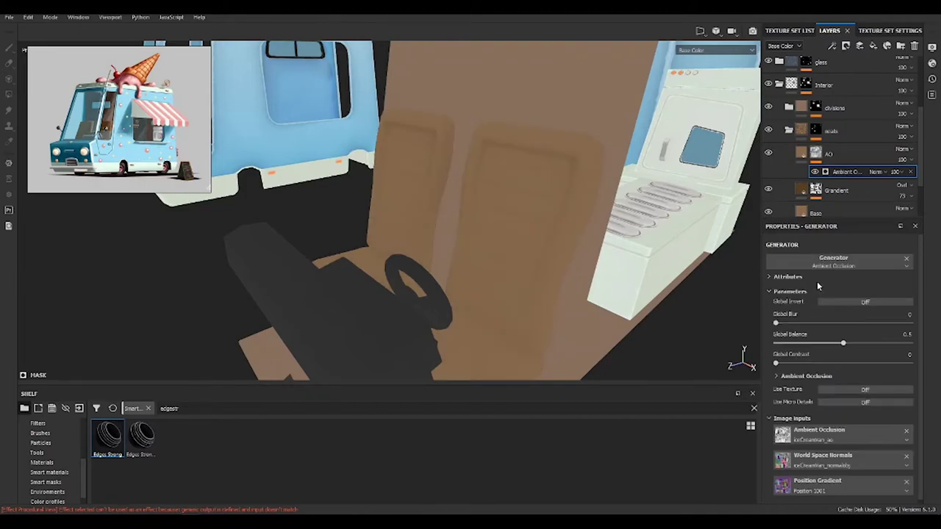
left_click_drag(705, 265, 605, 245, "alt")
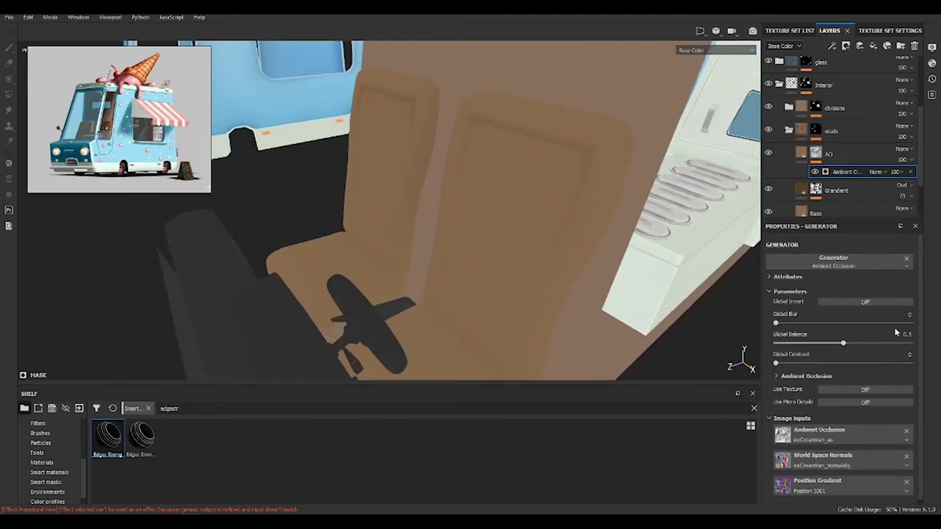
left_click(866, 302)
left_click(866, 301)
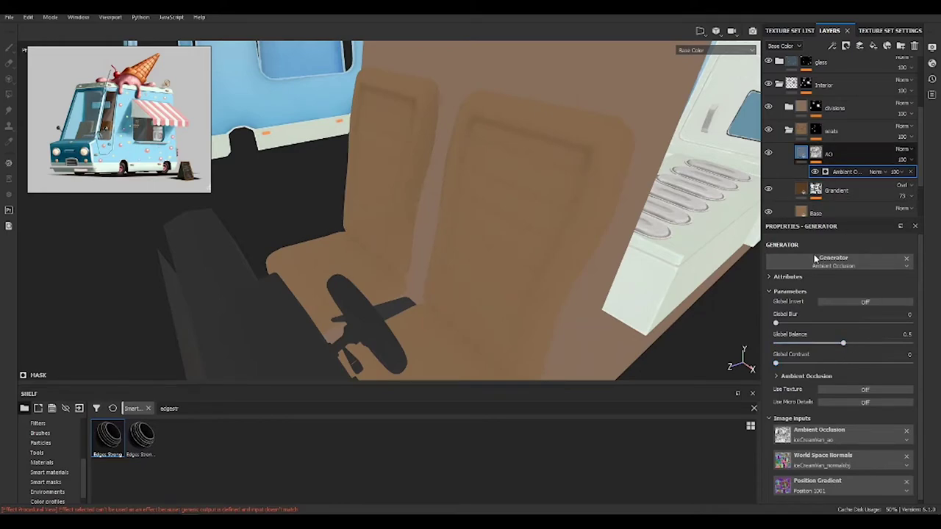
Darken the AO layer's base color
left_click(802, 153)
left_click(839, 364)
left_click(834, 438)
left_click(844, 368)
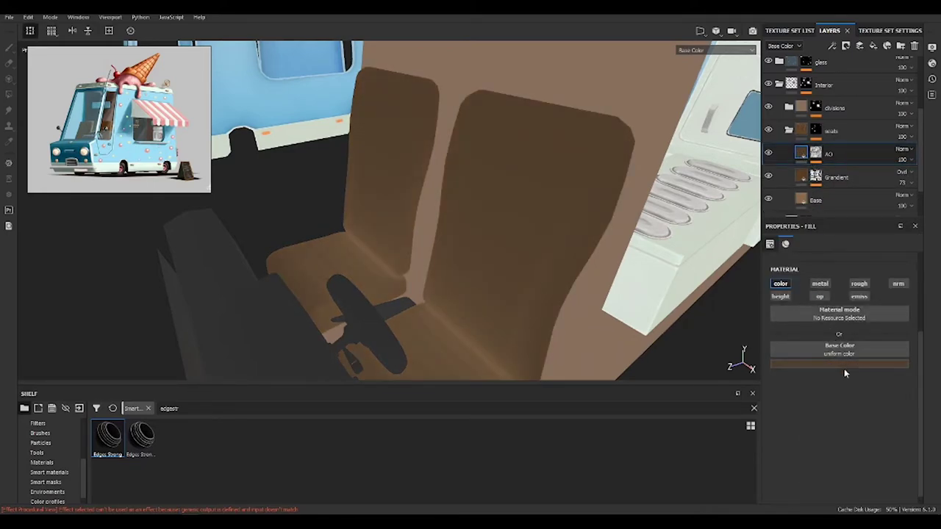
left_click(844, 364)
left_click(930, 444)
left_click(815, 152)
Invert the Ambient Occlusion mask and move a base layer copy above the AO layer
left_click(846, 172)
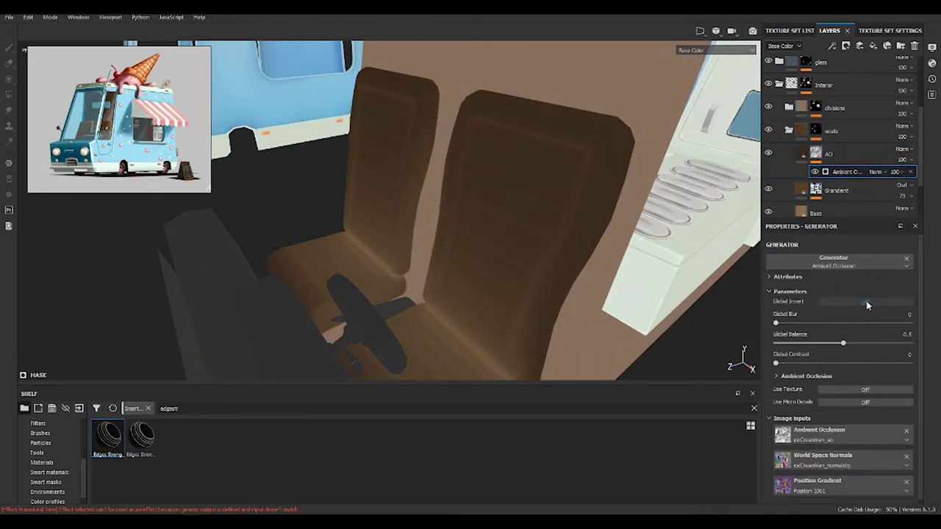
left_click(865, 302)
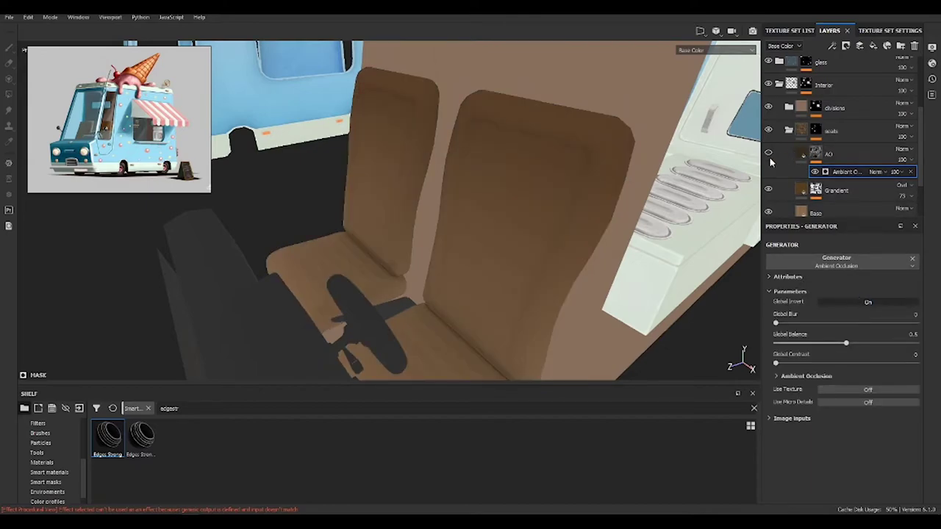
left_click_drag(462, 172, 534, 236, "alt")
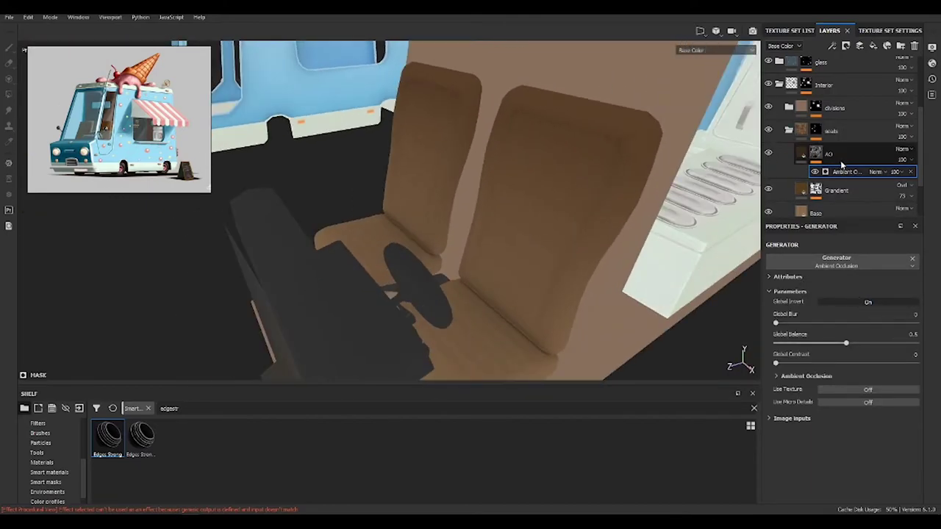
left_click_drag(802, 212, 801, 151)
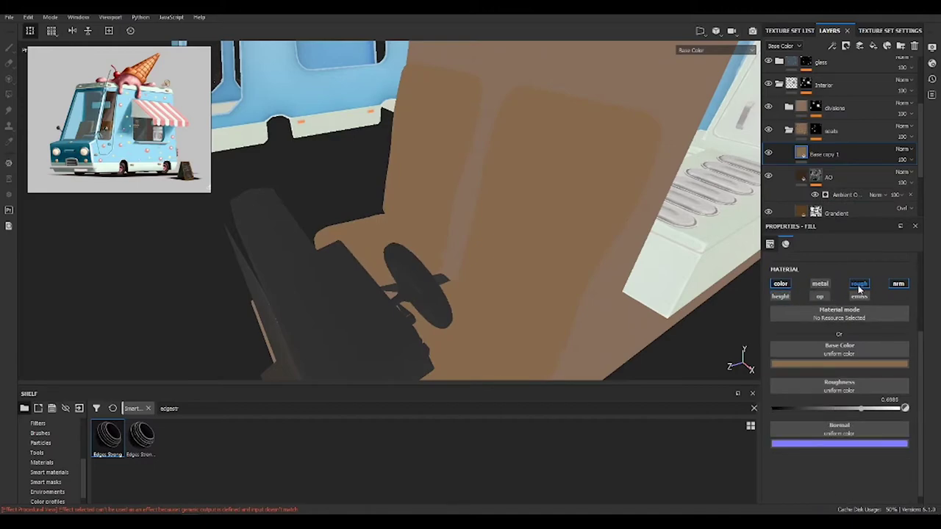
Give the new layer a dark magenta-purple base color
left_click(839, 434)
left_click(890, 408)
left_click_drag(888, 412, 889, 395)
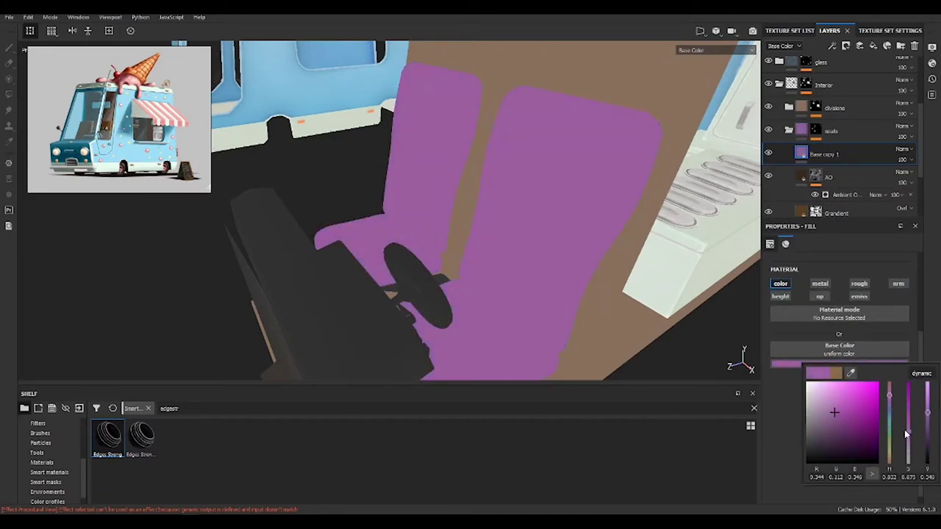
left_click_drag(927, 420, 917, 437)
Mask Base copy 1 with a black mask and a Dirt generator at Dirt Level 0.2
left_click(845, 46)
left_click(867, 70)
left_click(832, 46)
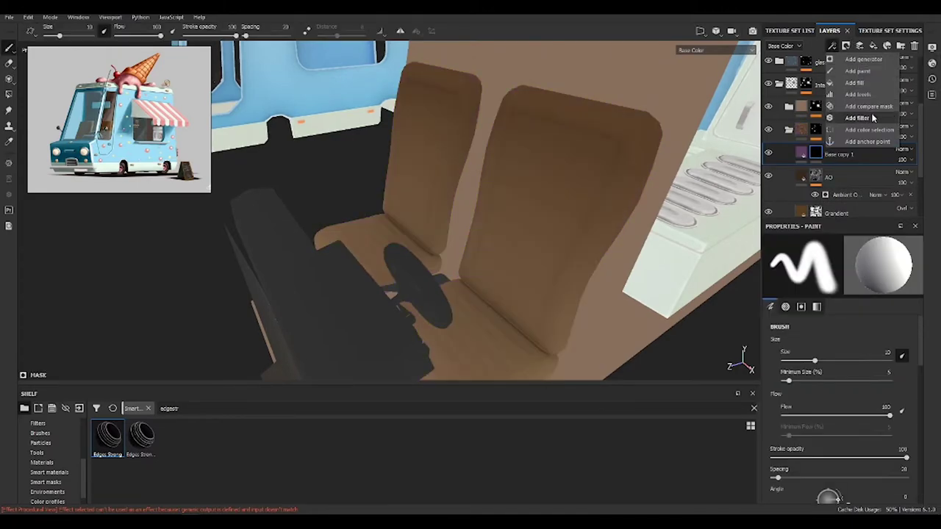
left_click(864, 59)
left_click(843, 257)
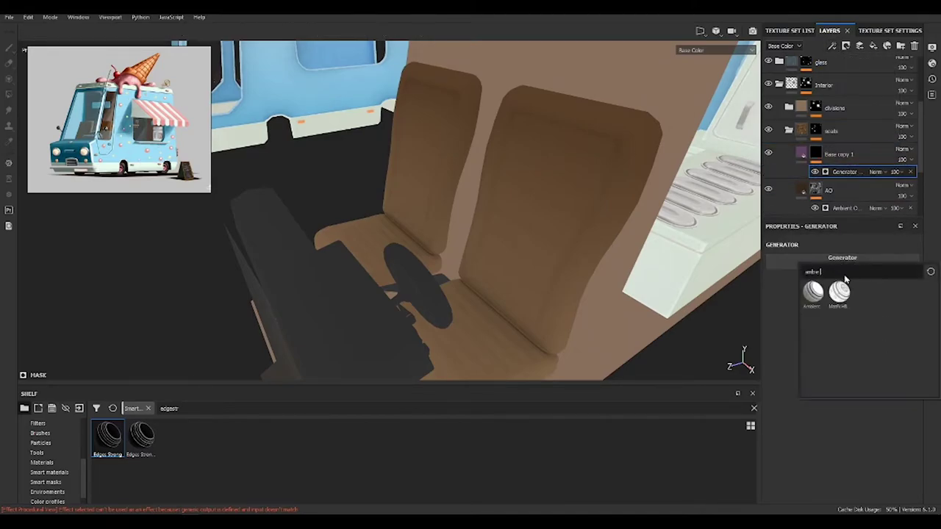
left_click(815, 304)
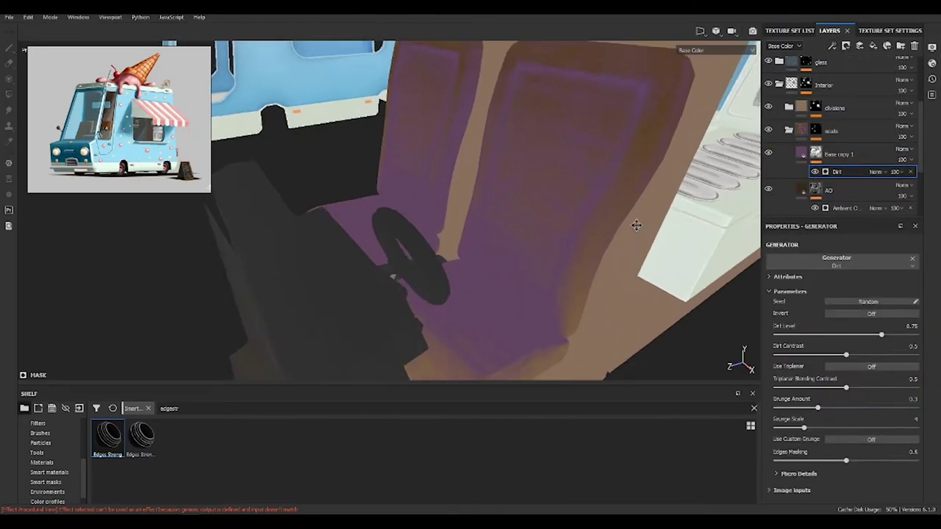
left_click_drag(635, 225, 786, 232, "alt")
left_click(804, 335)
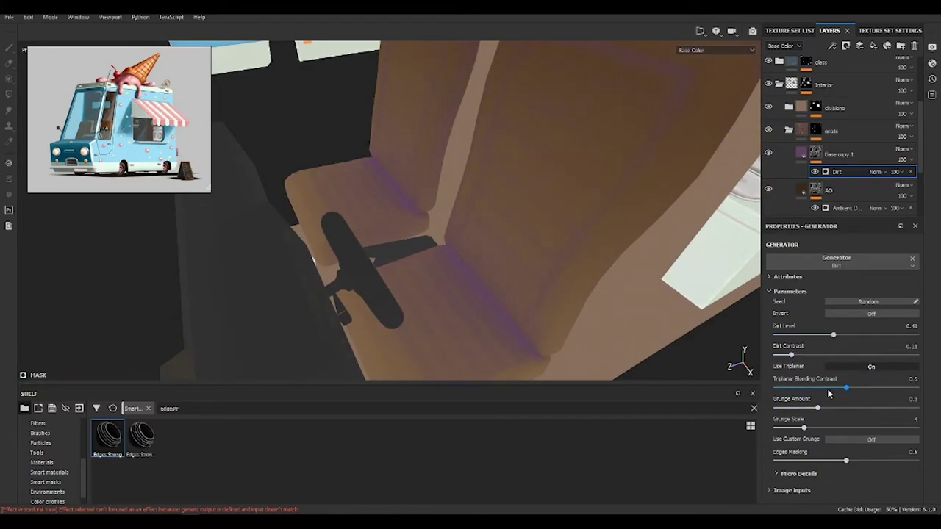
left_click_drag(609, 322, 708, 267, "alt")
Lower Base copy 1 to 41 opacity and change its fill color from pink to teal
left_click_drag(903, 160, 928, 177)
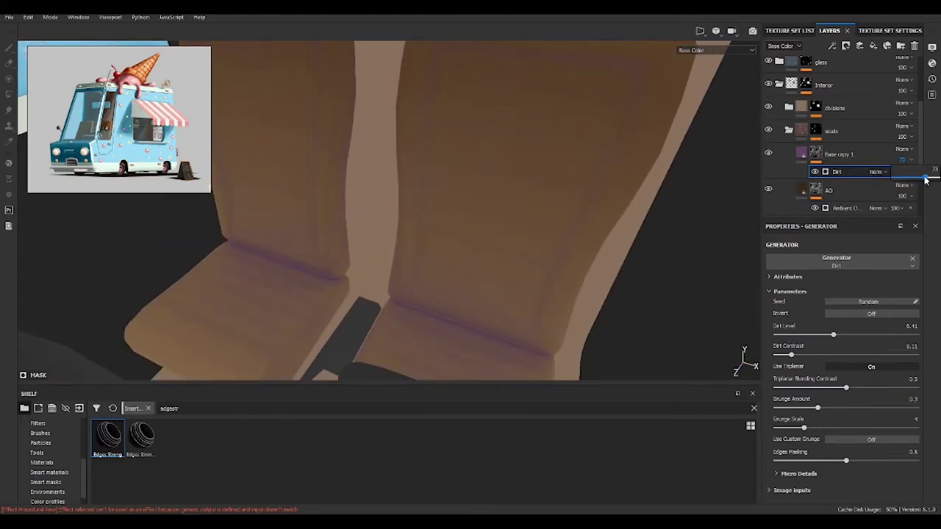
left_click_drag(526, 214, 479, 147, "alt")
left_click(839, 154)
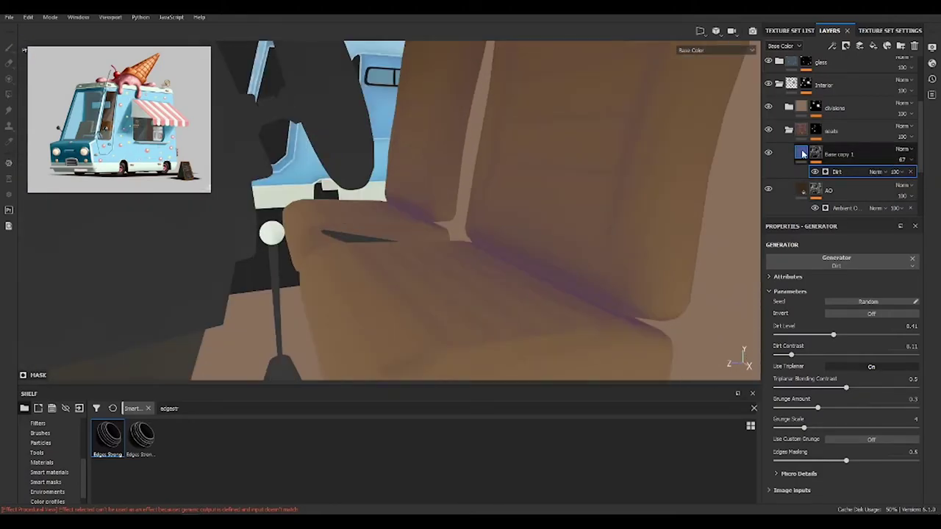
left_click(839, 364)
left_click_drag(890, 419, 890, 428)
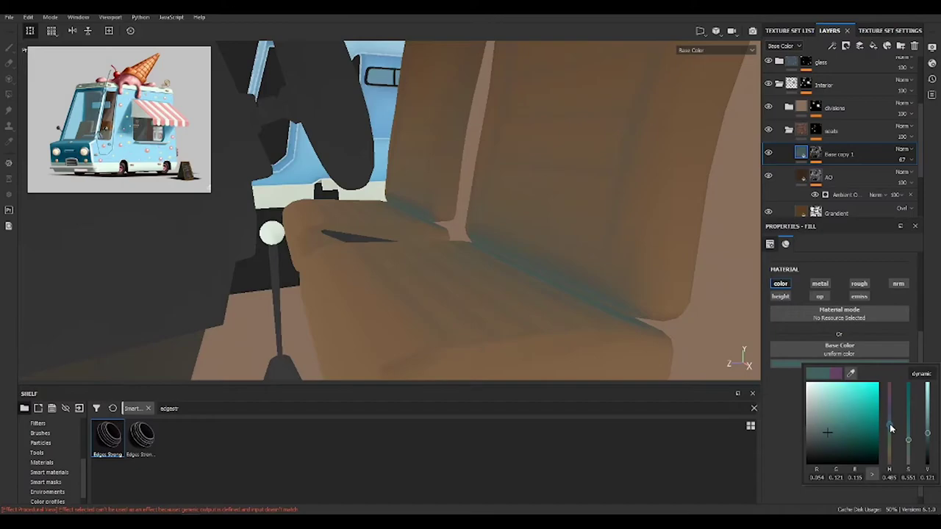
mouse_move(662, 309)
left_mouse_down("alt")
mouse_move(554, 298)
mouse_move(565, 347)
left_mouse_up("alt")
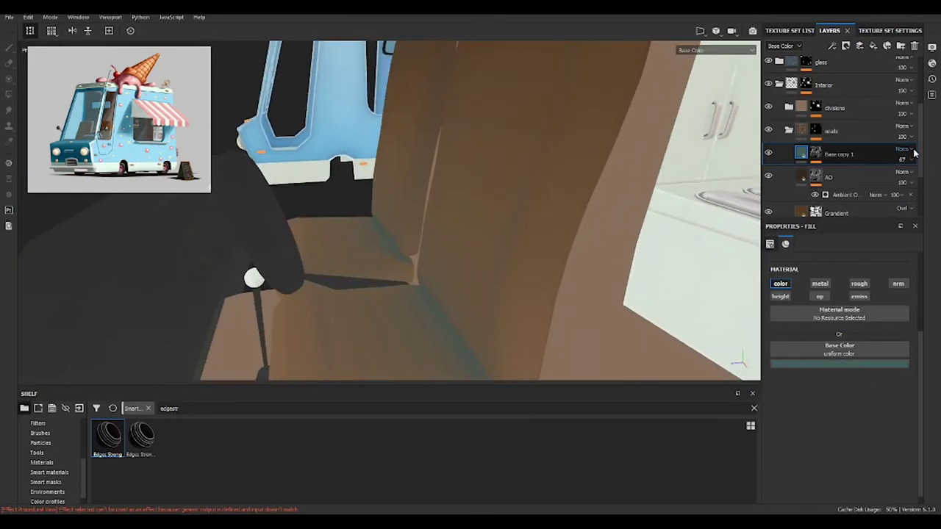
Switch Base copy 1 to Passthrough blending
left_click(903, 149)
left_click(891, 278)
mouse_move(626, 251)
left_mouse_down("alt")
mouse_move(559, 242)
mouse_move(496, 252)
mouse_move(522, 235)
mouse_move(459, 270)
left_mouse_up("alt")
left_click(903, 149)
left_click(906, 169)
Duplicate the seats' Base fill layer and color it light tan
key("ctrl+d")
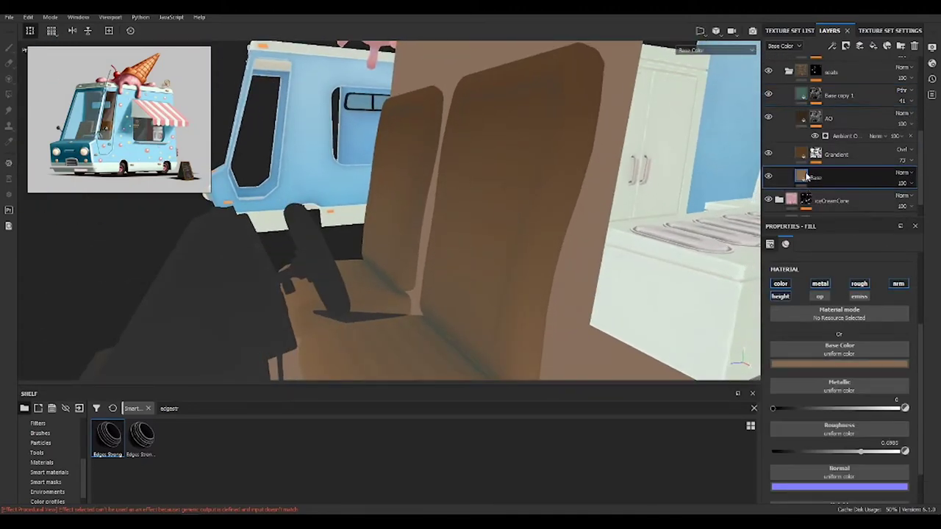
left_click(839, 364)
left_click_drag(838, 397, 825, 406)
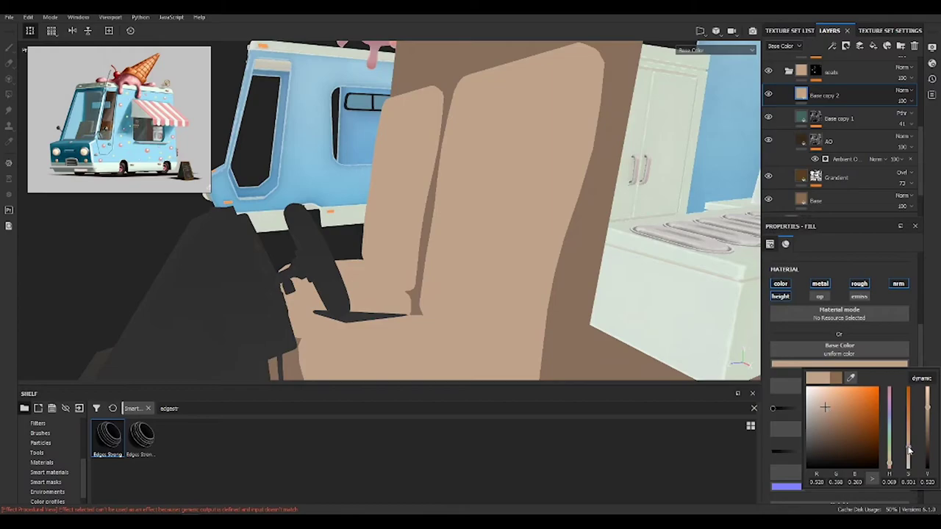
Apply the Edges Strong smart mask to Base copy 2 with Texture 0.18 and Global Balance 0.30
left_click_drag(107, 437, 823, 95)
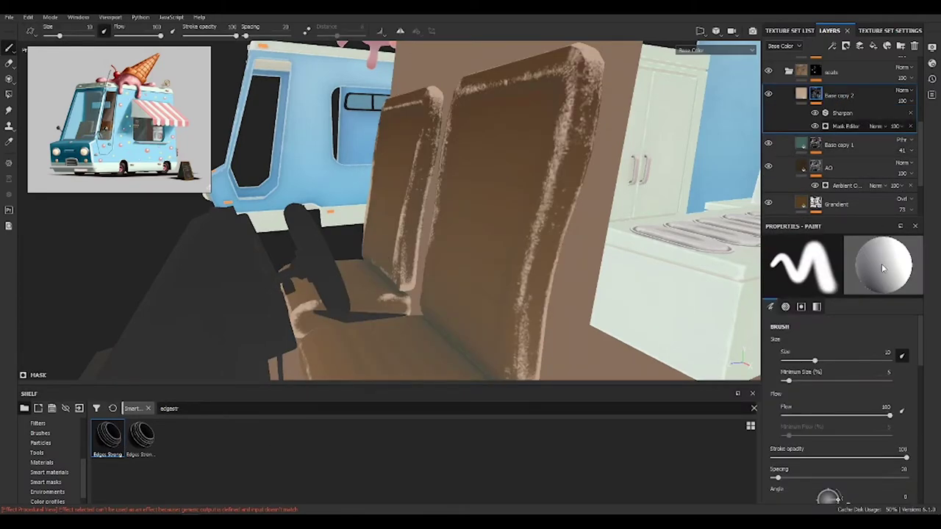
left_click_drag(843, 398, 800, 398)
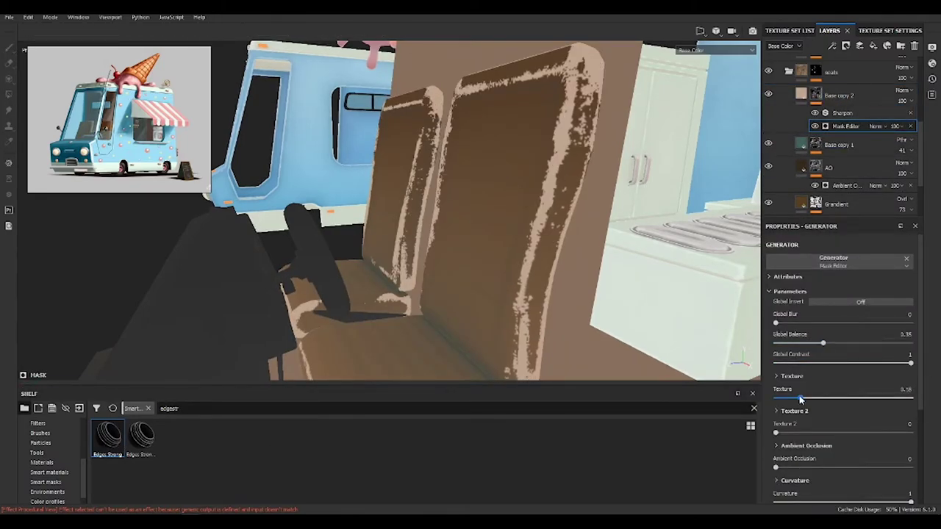
left_click_drag(811, 344, 831, 344)
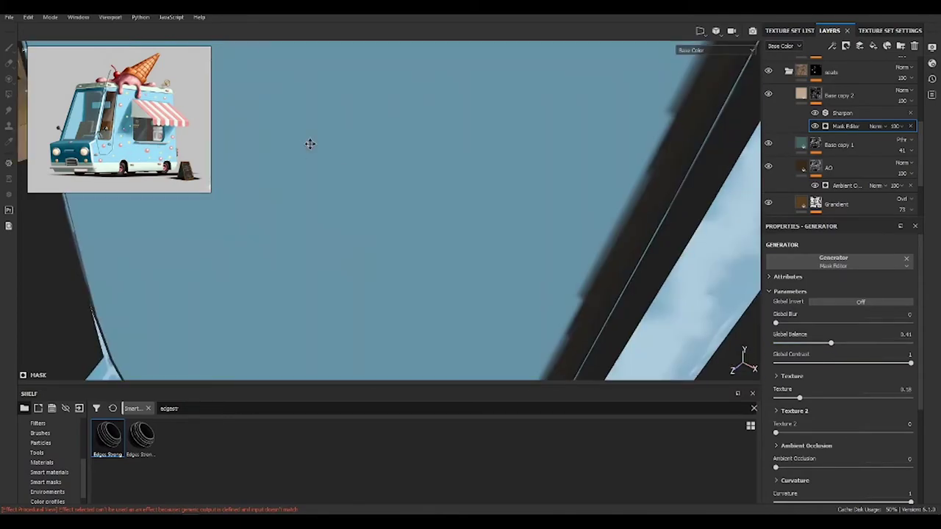
left_click_drag(308, 145, 579, 197, "alt")
scroll(471, 186, "up", 3)
scroll(471, 186, "up", 5)
left_click_drag(490, 199, 548, 191, "alt")
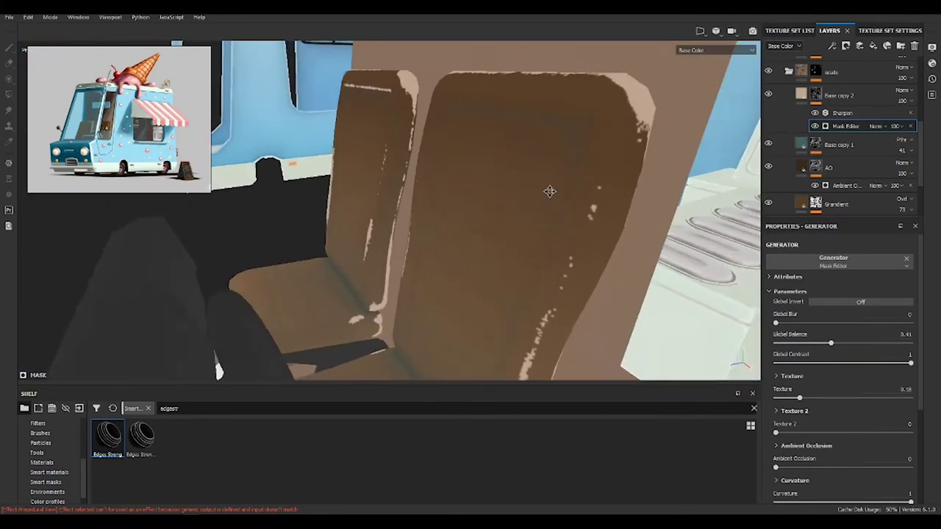
left_click_drag(831, 344, 830, 344)
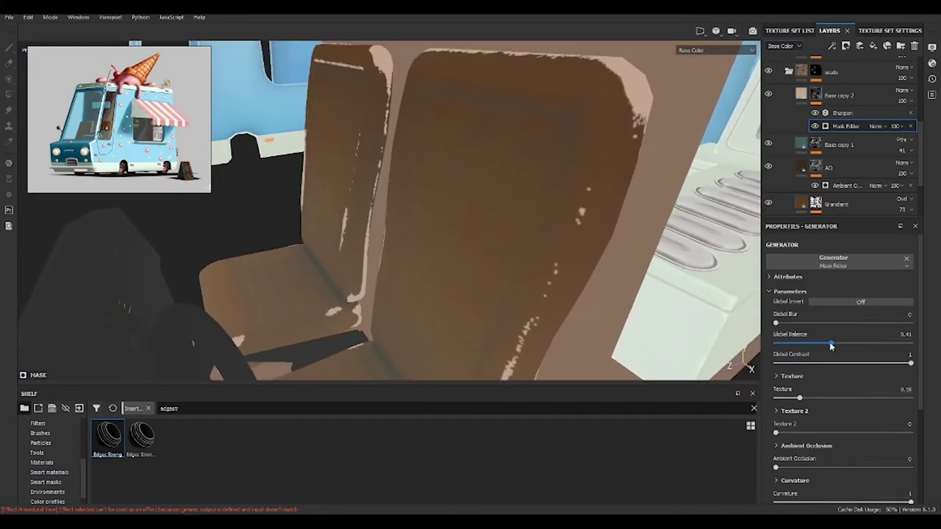
Blend Base copy 2 as Linear Dodge at about 35–40 opacity
left_click(911, 90)
left_click(897, 206)
left_click_drag(903, 101, 909, 123)
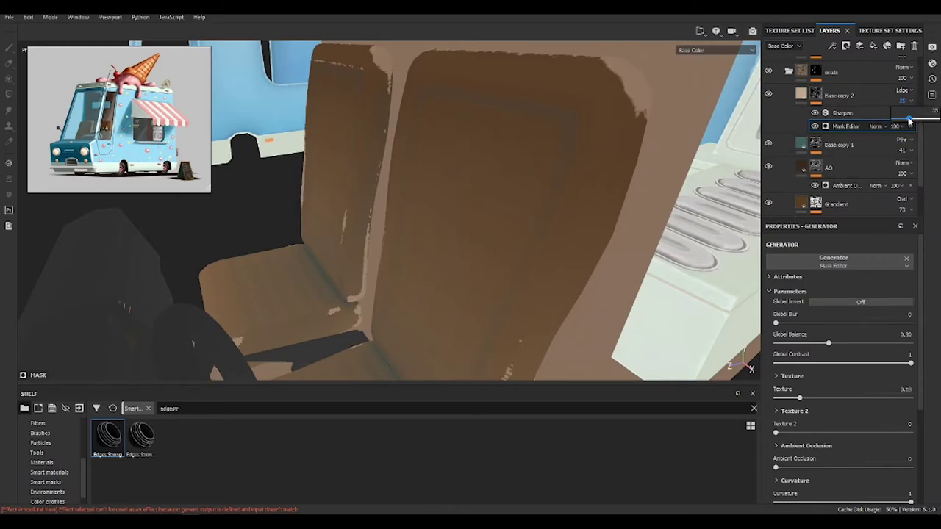
scroll(546, 242, "down", 3)
scroll(542, 220, "down", 3)
scroll(542, 231, "down", 3)
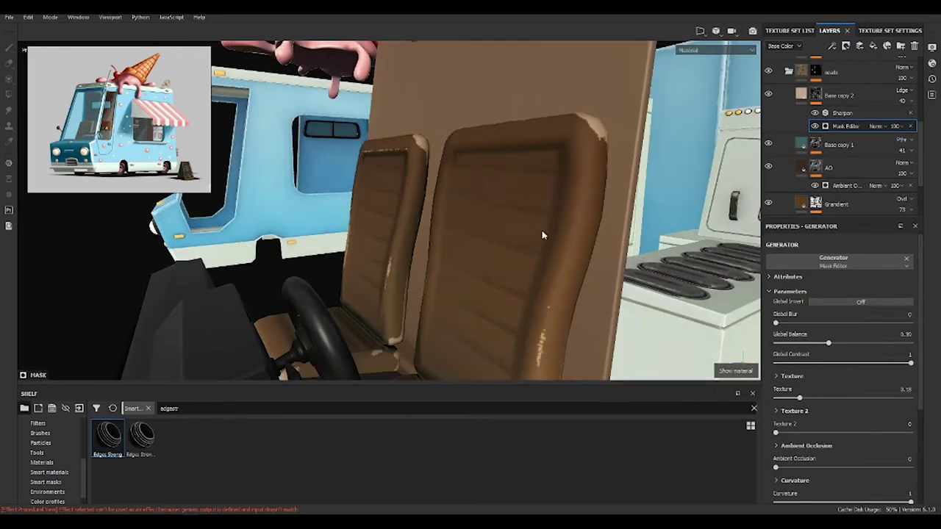
Make Base copy 2 affect height at -0.01 instead of metalness, then select the seats' Base layer
left_click(801, 95)
left_click(821, 286)
left_click(780, 297)
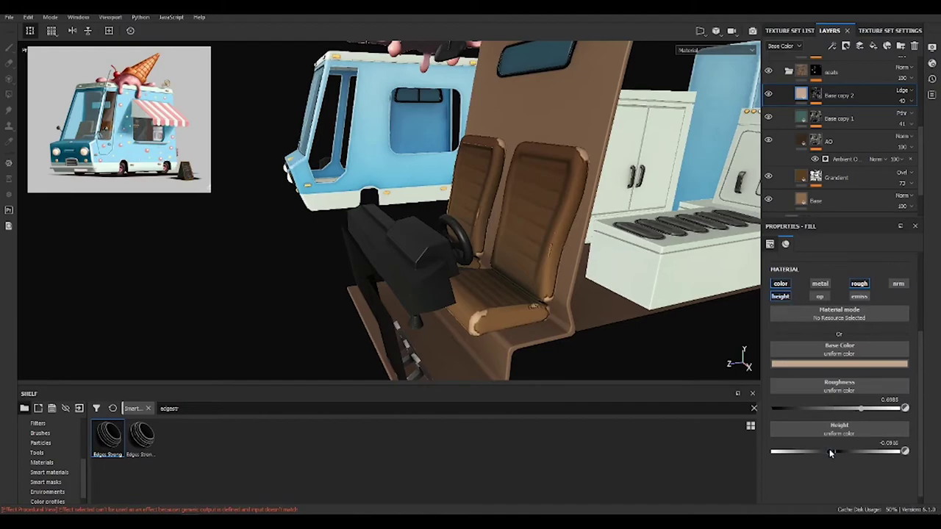
scroll(513, 308, "up", 5)
left_click_drag(512, 258, 447, 210, "alt")
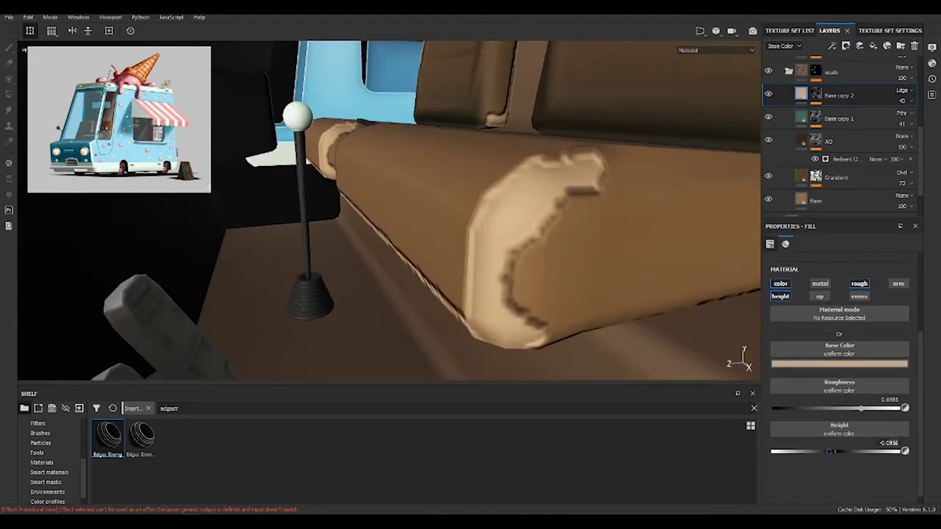
left_click_drag(831, 451, 835, 452)
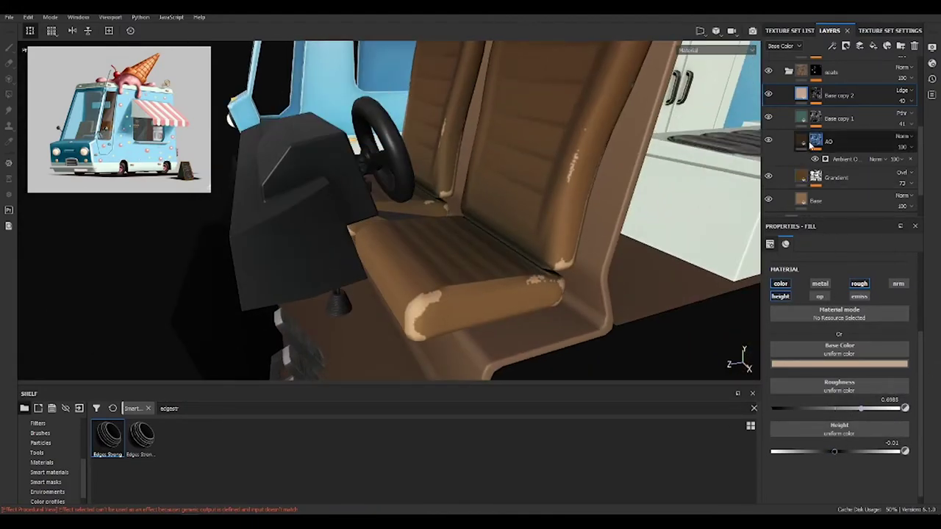
left_click(816, 200)
left_click_drag(515, 221, 589, 215, "alt")
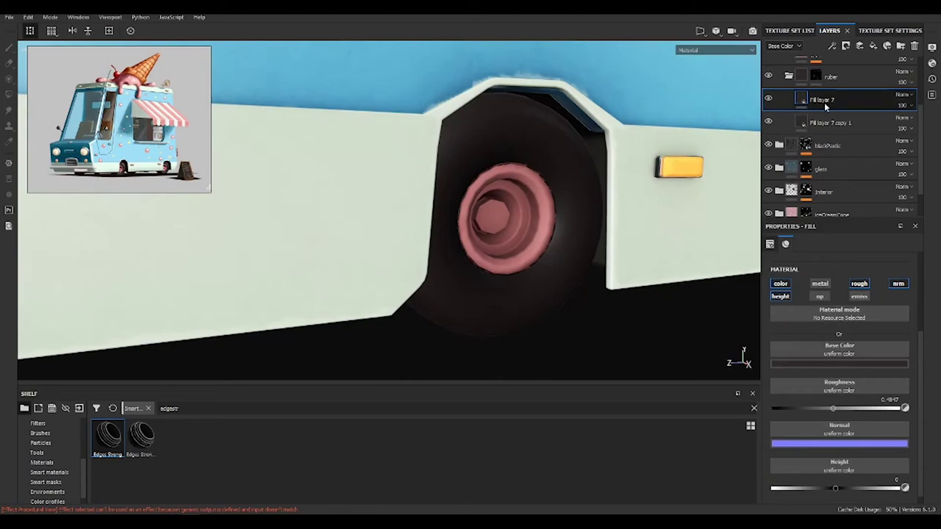
Duplicate the wheel fill layer and give the copy a black mask
key("ctrl+d")
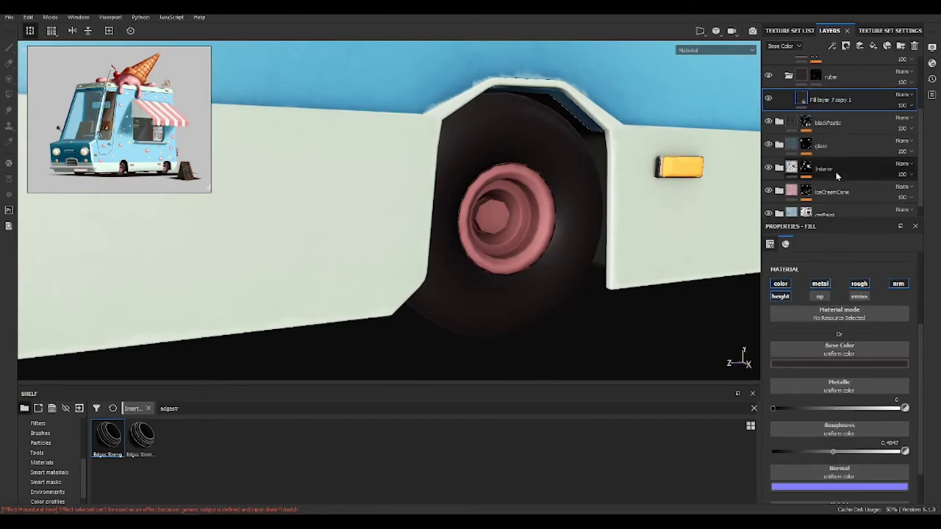
left_click(839, 364)
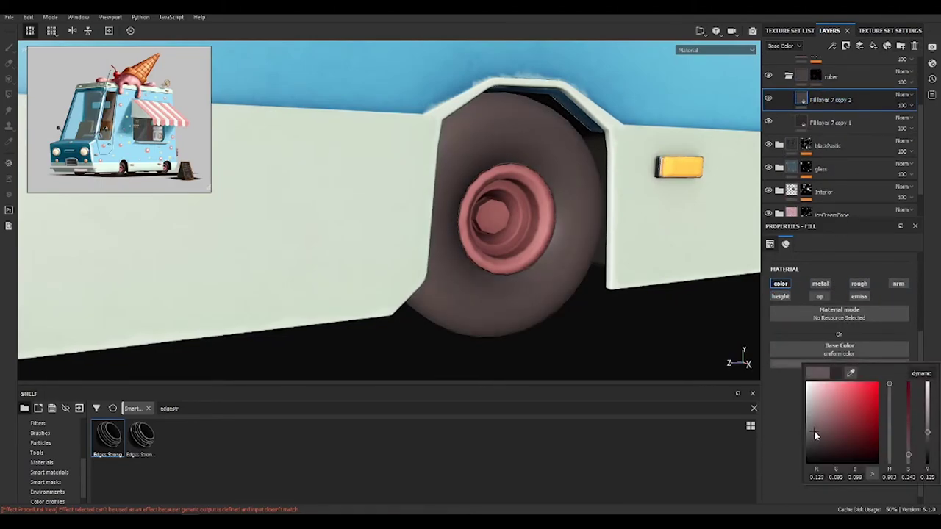
left_click(846, 46)
left_click(868, 67)
Drive the mask with an Ambient Occlusion generator, lowering its global balance to darken the tire
left_click(832, 46)
left_click(857, 74)
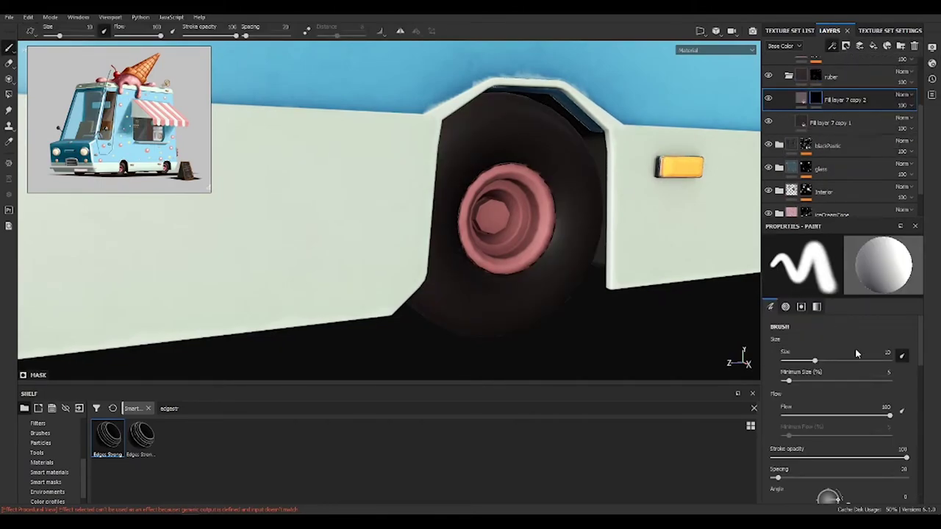
left_click(838, 258)
type("ambient")
left_click(825, 311)
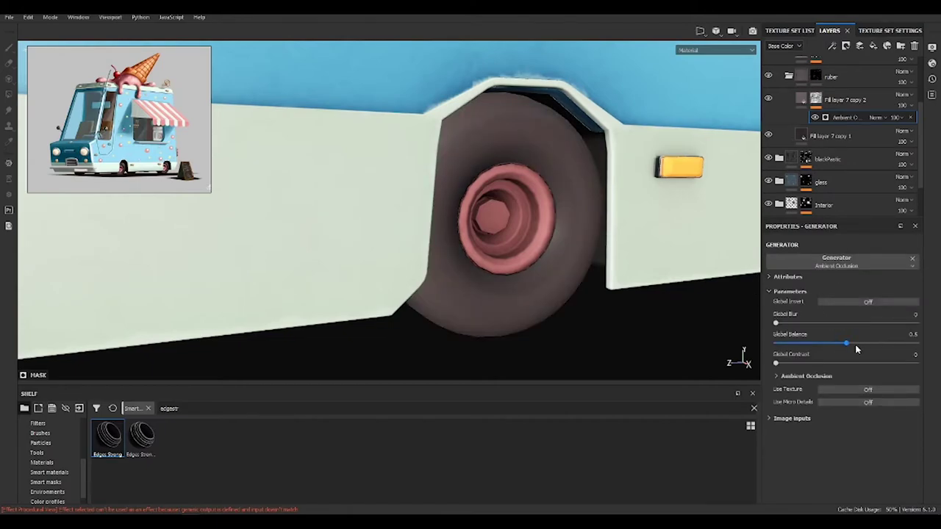
left_click_drag(852, 344, 793, 343)
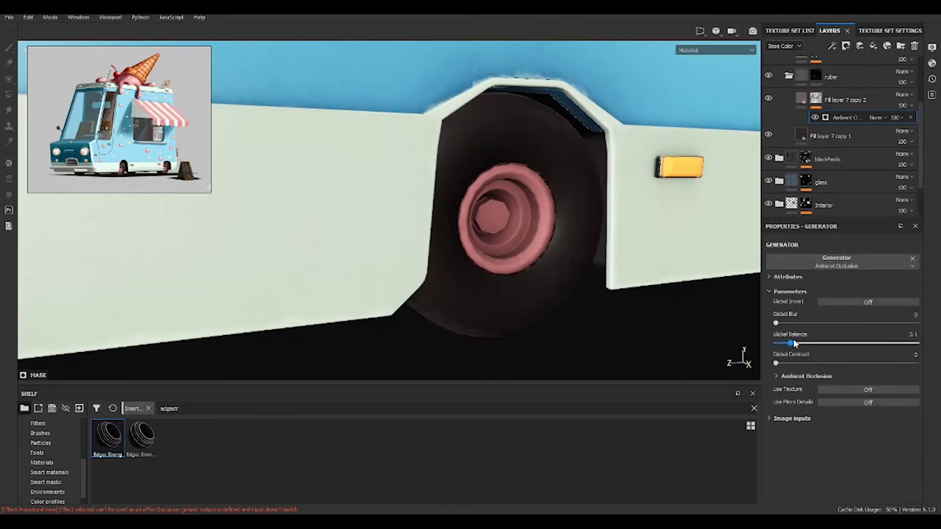
Add a Levels adjustment and a Blur Slope filter with Intensity Divider 1000 to the mask
right_click(866, 94)
left_click(860, 173)
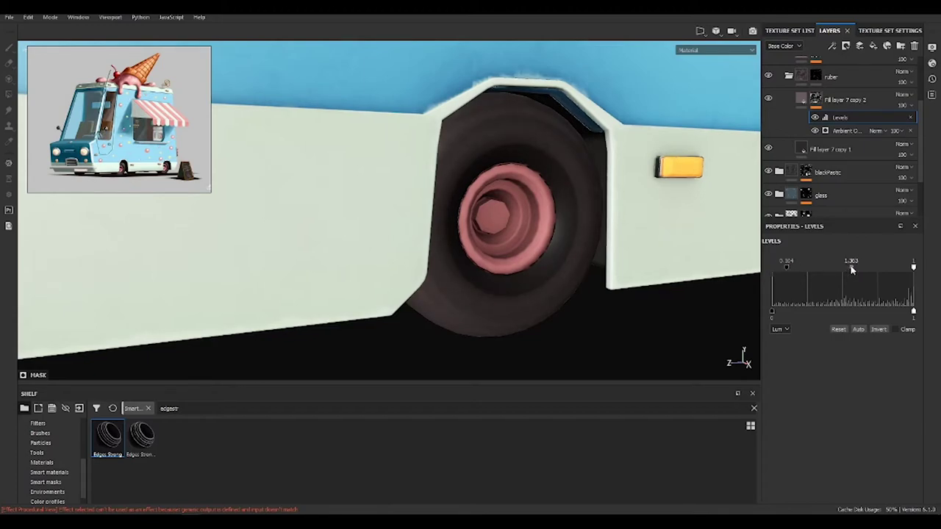
left_click(832, 45)
left_click(857, 108)
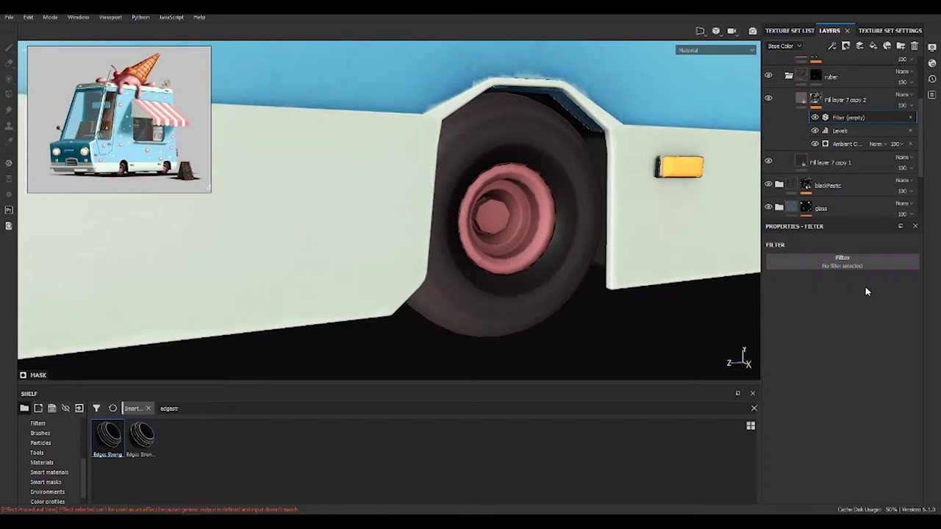
left_click(842, 257)
type("blu")
left_click(918, 292)
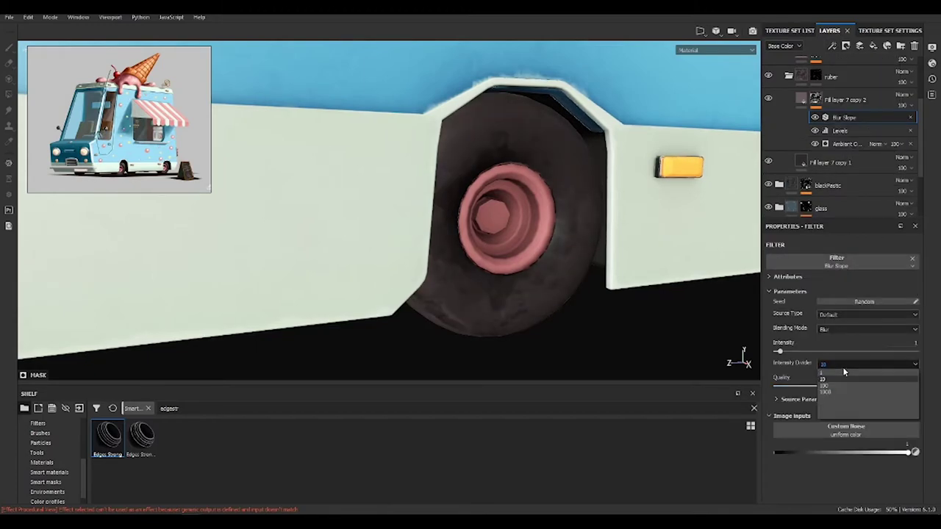
left_click(826, 385)
left_click(846, 364)
left_click(825, 392)
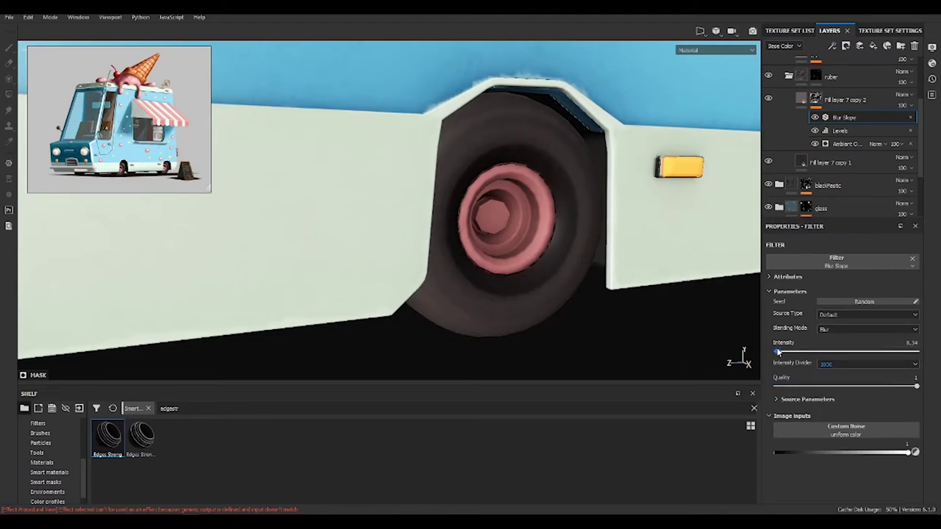
Set Fill layer 7 copy 2's opacity to 31 and duplicate the wheel fill layer again
left_click_drag(906, 116, 903, 122)
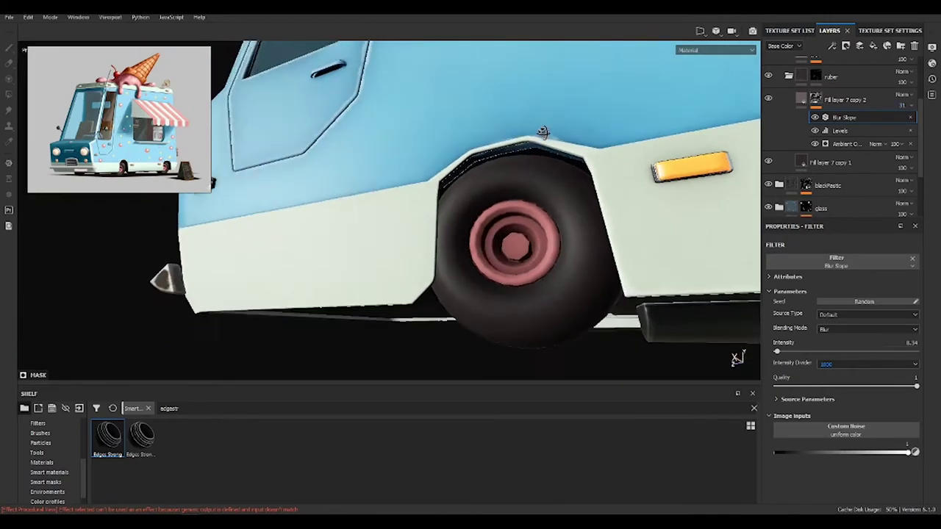
scroll(599, 222, "up", 3)
key("ctrl+d")
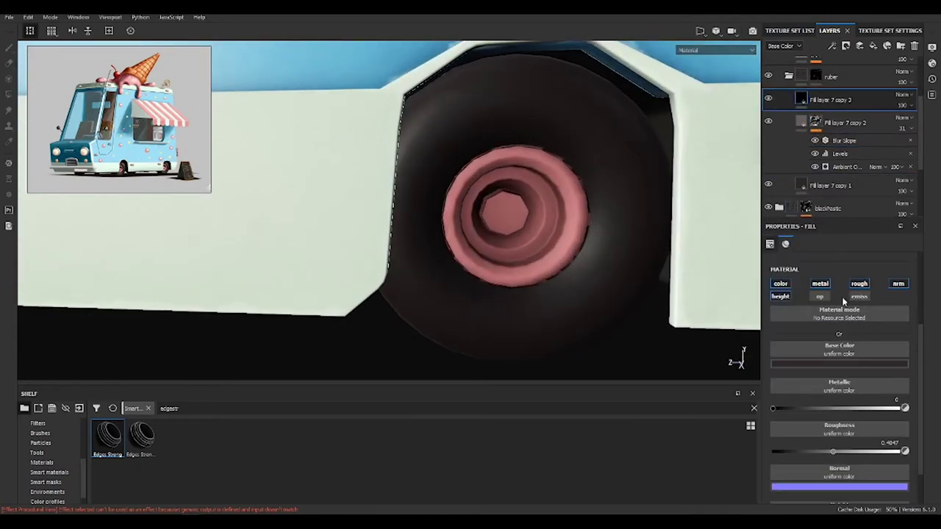
Give the new fill layer a darkened yellow-green colour
left_click(839, 350)
left_click_drag(846, 402, 889, 457)
left_click_drag(925, 407, 925, 426)
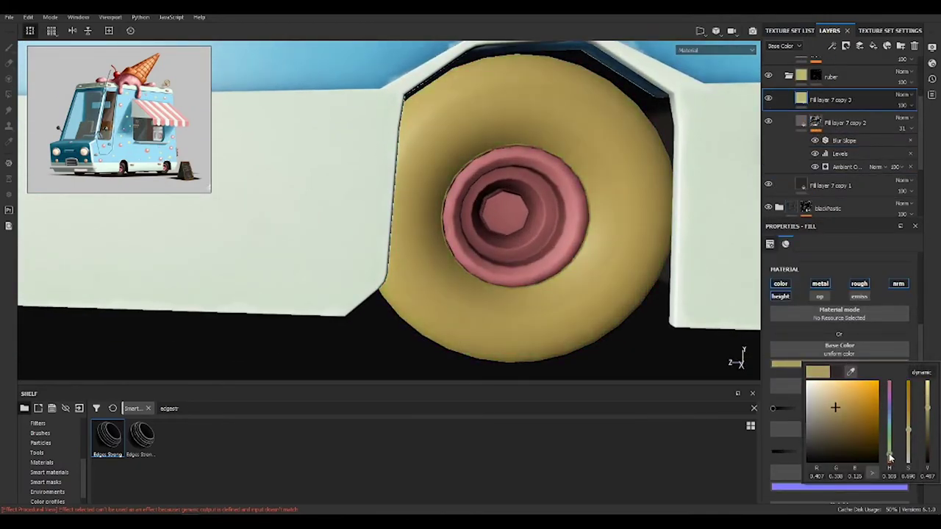
Mask Fill layer 7 copy 3 with a Dirt generator, lowering the dirt level to 0.24
left_click(831, 46)
left_click(838, 58)
left_click(829, 48)
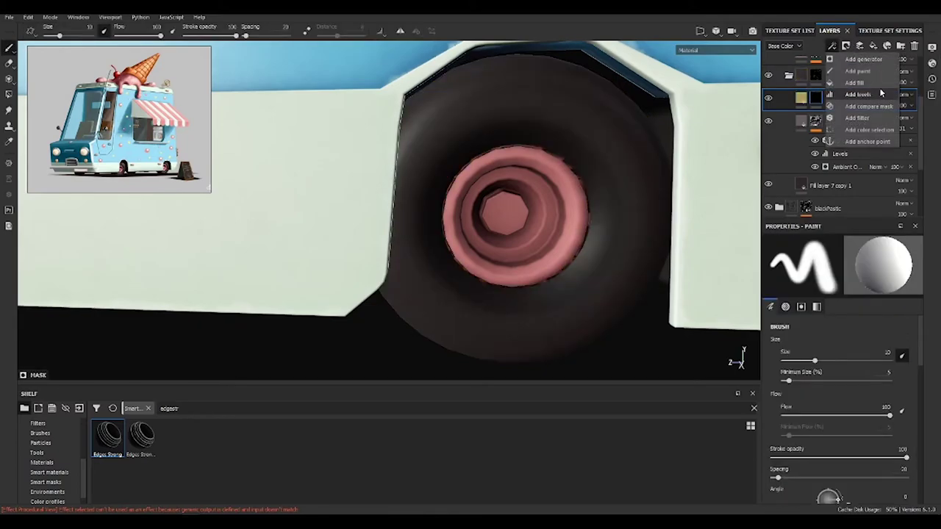
left_click(879, 87)
left_click(772, 260)
type("dirt")
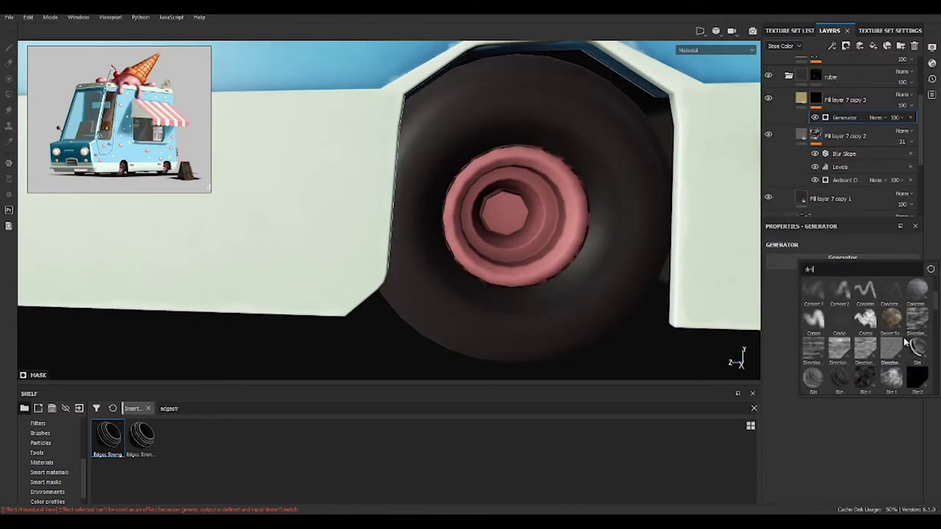
left_click(915, 347)
left_click(809, 336)
mouse_move(845, 356)
left_mouse_down()
mouse_move(865, 353)
mouse_move(841, 334)
left_mouse_up()
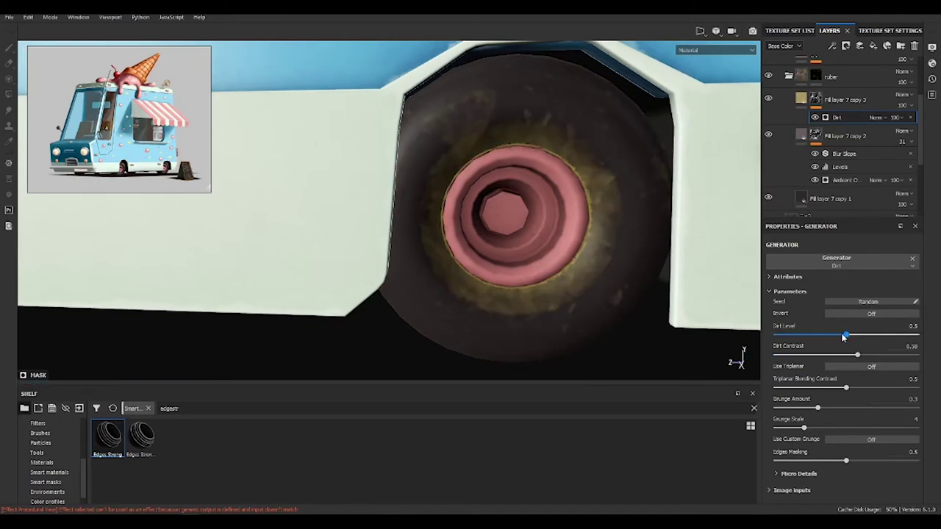
Darken the dirt layer's base colour and orbit to face the wheel hub
left_click(801, 106)
left_click(839, 364)
left_click(910, 453)
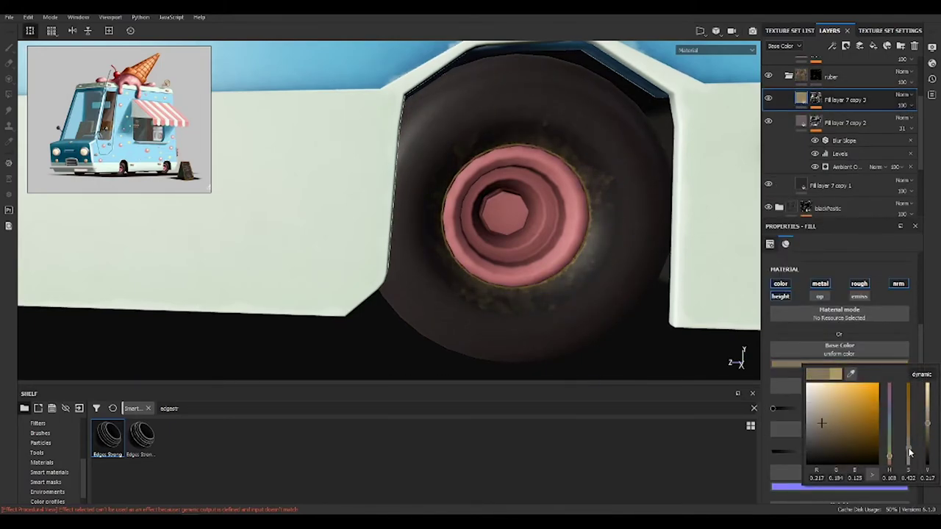
left_click_drag(558, 169, 774, 164, "alt")
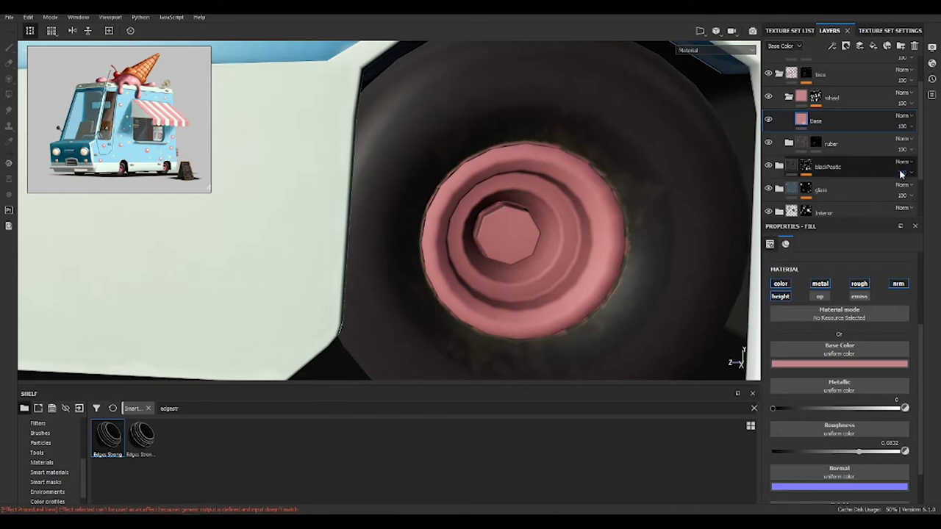
Duplicate the pink Base layer with a black mask and a Position generator at balance 0.93
left_click_drag(823, 111, 828, 119)
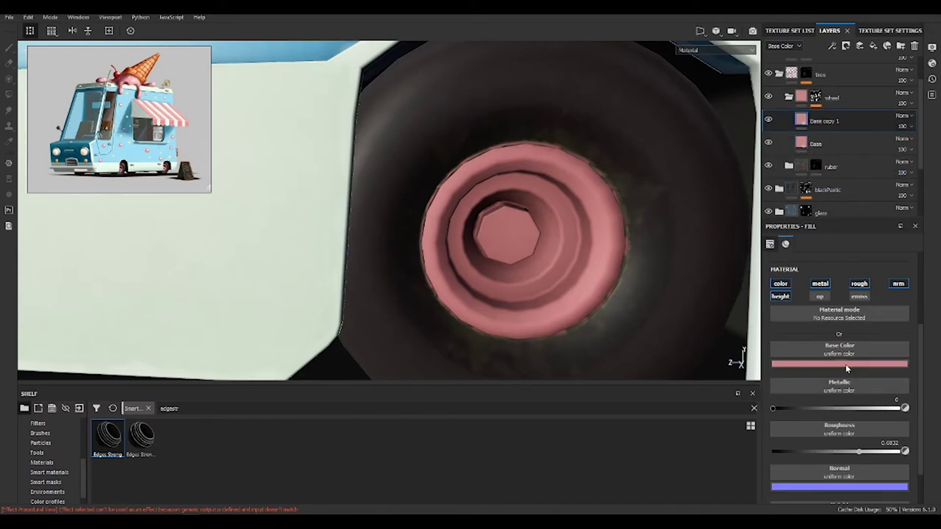
left_click(839, 363)
left_click(841, 412)
left_click(846, 45)
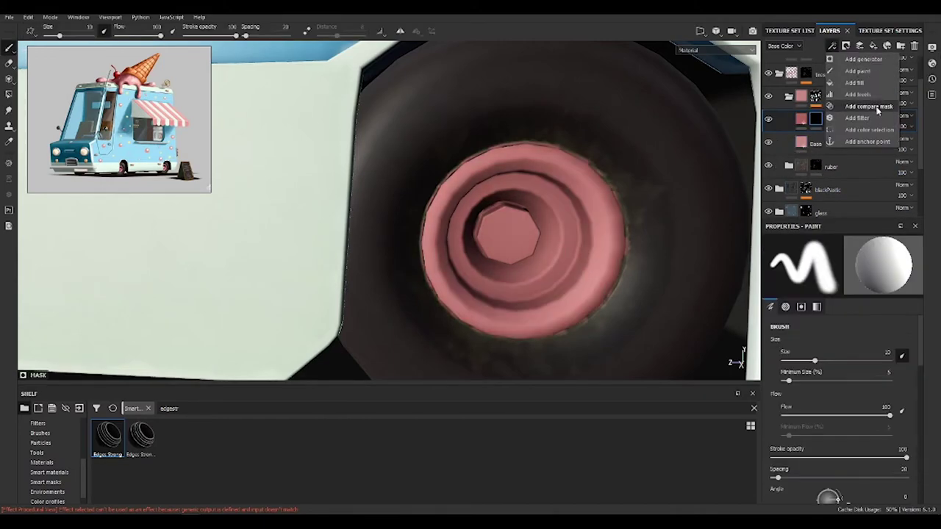
left_click(864, 107)
left_click(843, 257)
type("posi")
left_click(890, 292)
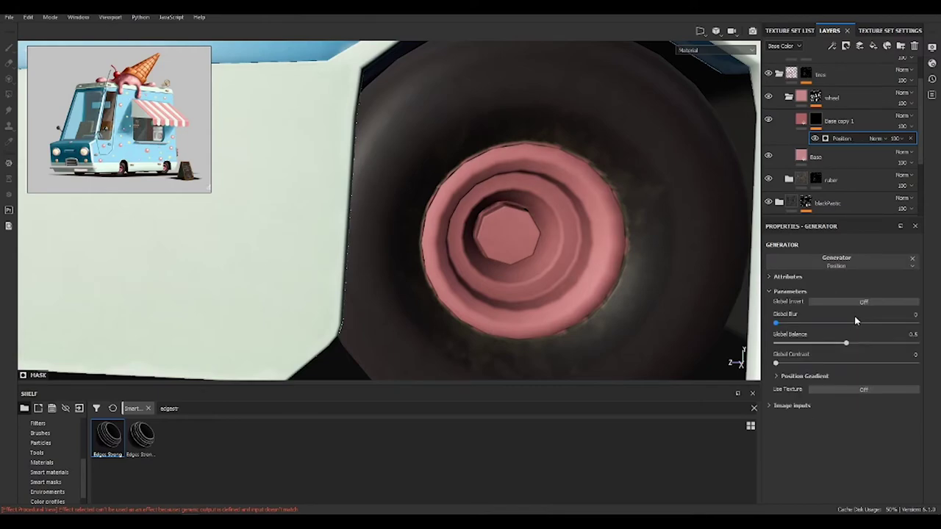
left_click_drag(849, 344, 908, 344)
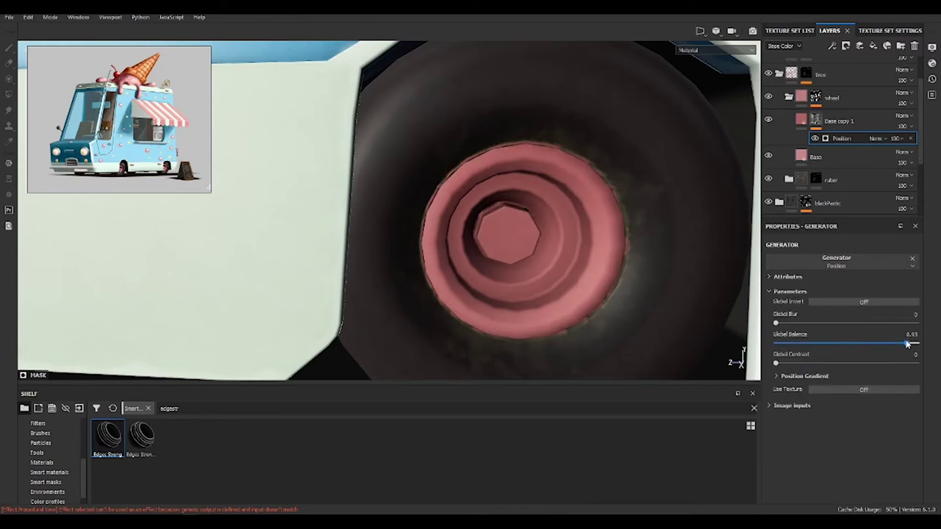
Blend Base copy 1 as Overlay at 59 opacity and raise the gradient contrast to 0.33
left_click(904, 116)
left_click(853, 234)
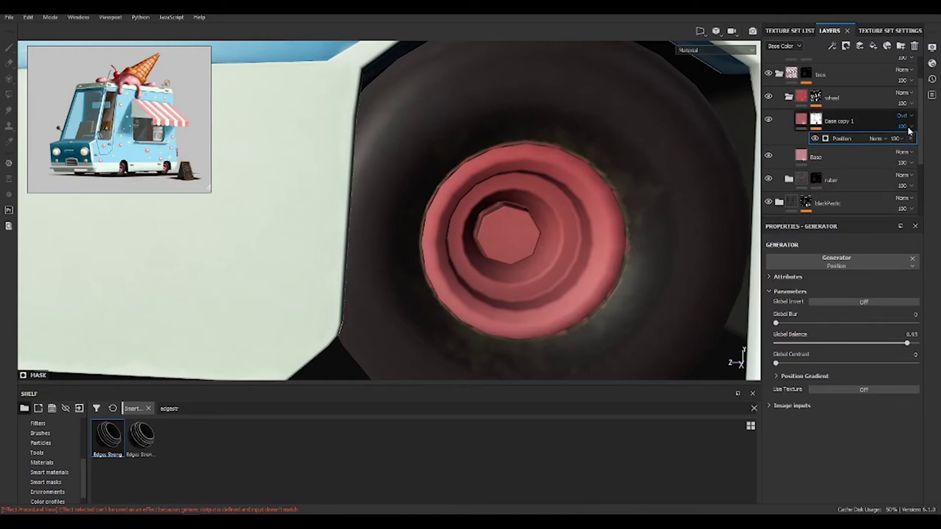
left_click(903, 125)
left_click_drag(933, 145, 920, 147)
left_click(816, 120, "alt")
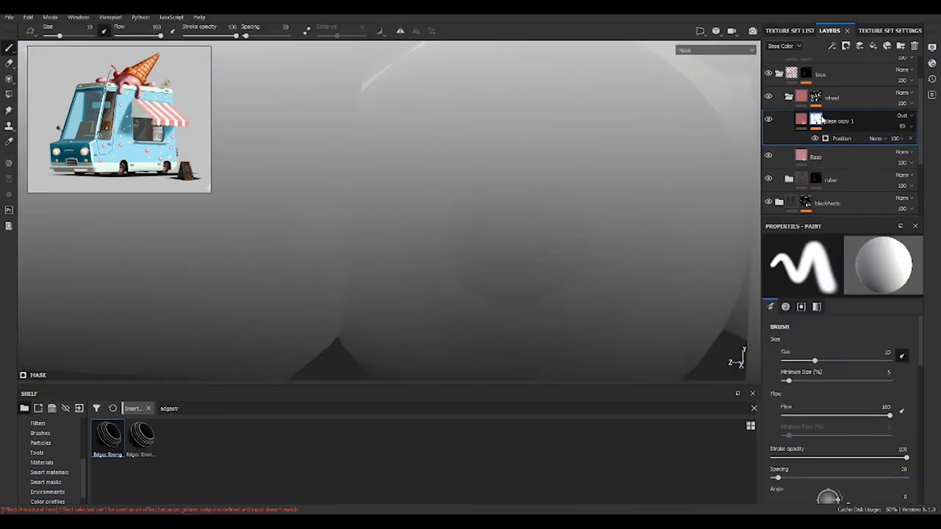
left_click(841, 138)
left_click_drag(776, 363, 850, 364)
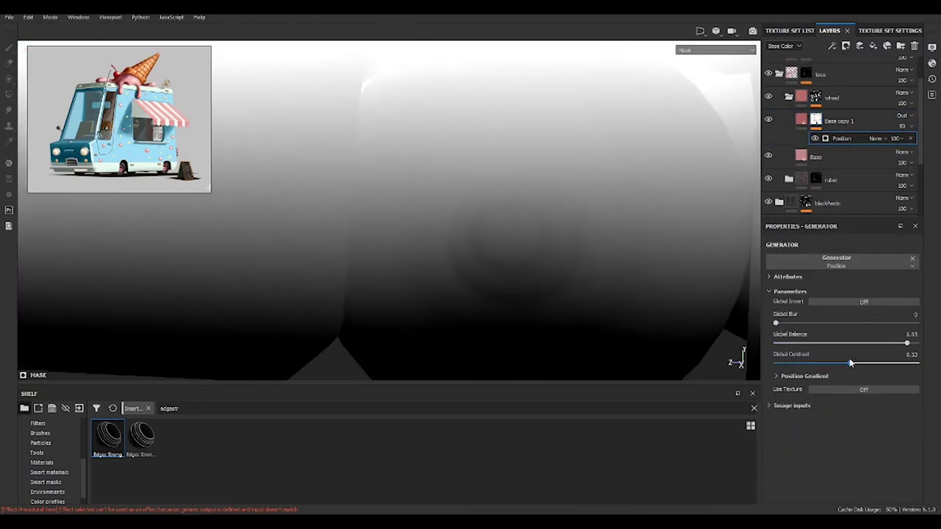
left_click(833, 131)
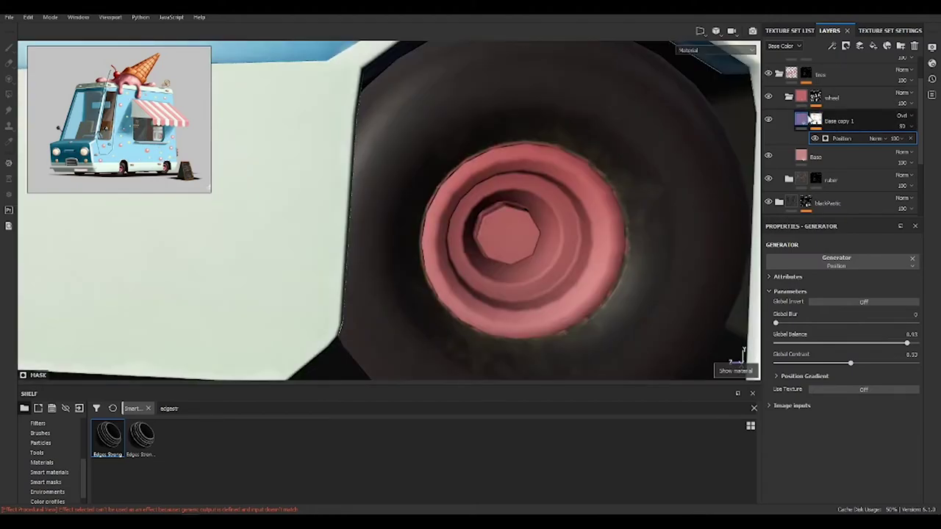
Copy the base fill in deep red, mask it with Ambient Occlusion, and name it AO
key("ctrl+d")
left_click(839, 363)
left_click(836, 422)
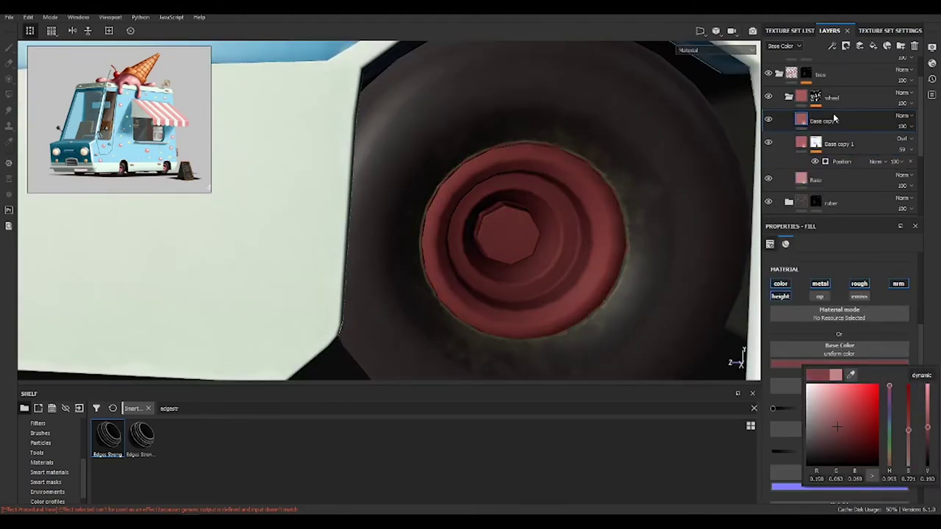
left_click(846, 46)
left_click(868, 59)
left_click(832, 45)
left_click(853, 74)
left_click(842, 258)
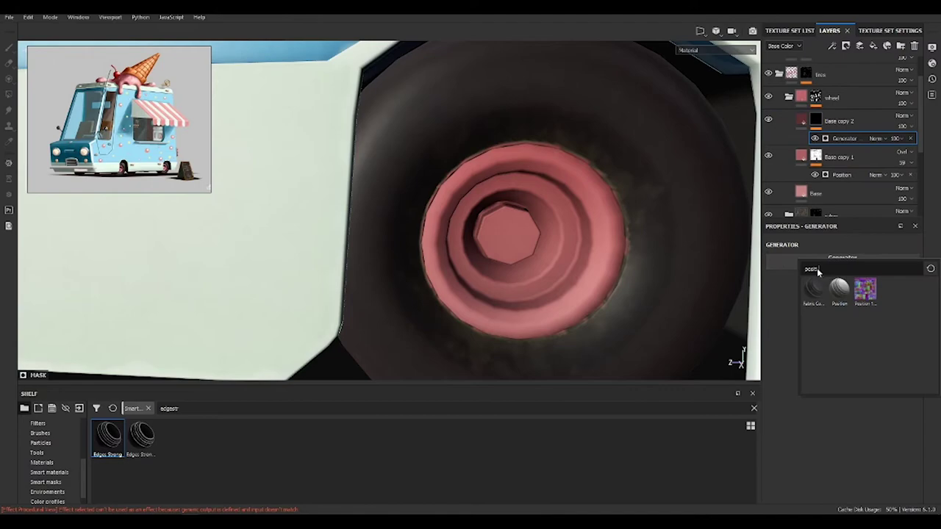
left_click(813, 287)
double_click(839, 120)
type("AO")
key("Return")
Rename Base copy 1 to 'gradient' and add a Blur Slope filter to its mask
double_click(839, 156)
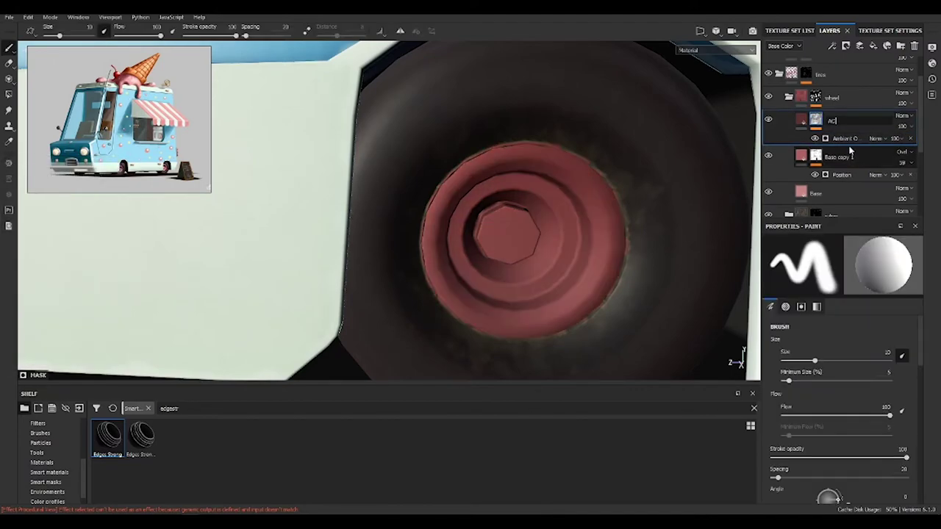
type("gradient")
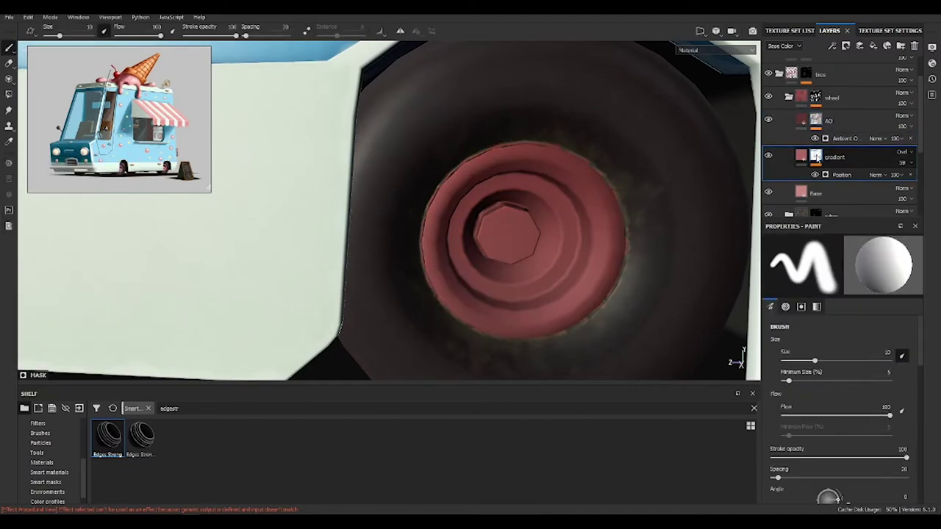
left_click(801, 157)
left_click(802, 119)
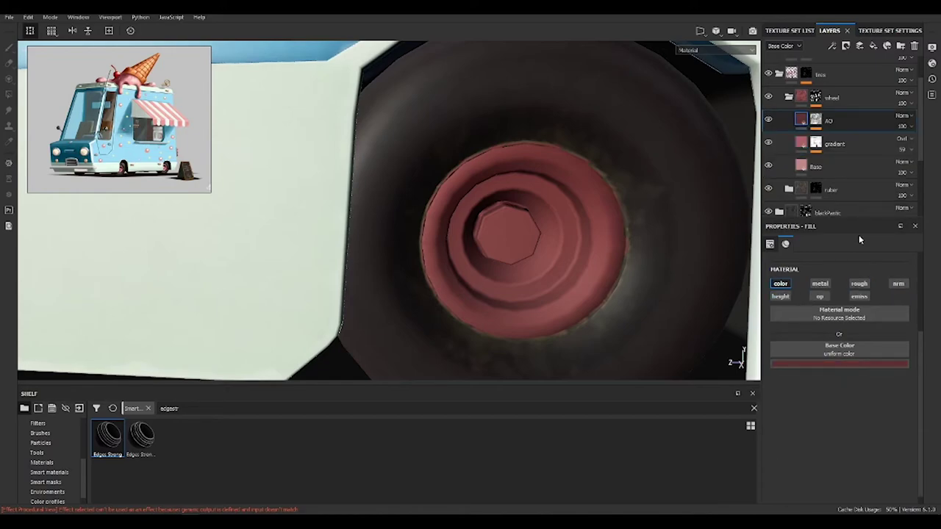
left_click(816, 120)
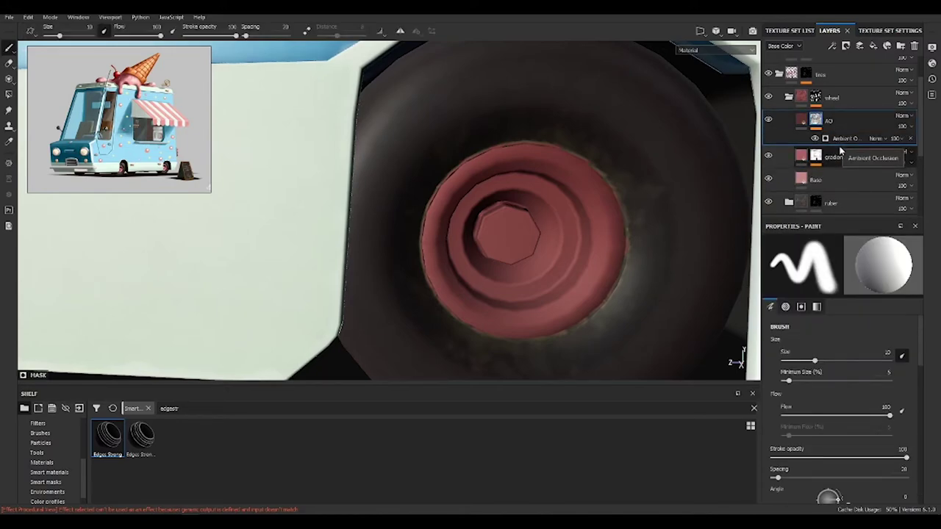
left_click(816, 157)
left_click(832, 45)
left_click(857, 80)
left_click(843, 258)
type("blu")
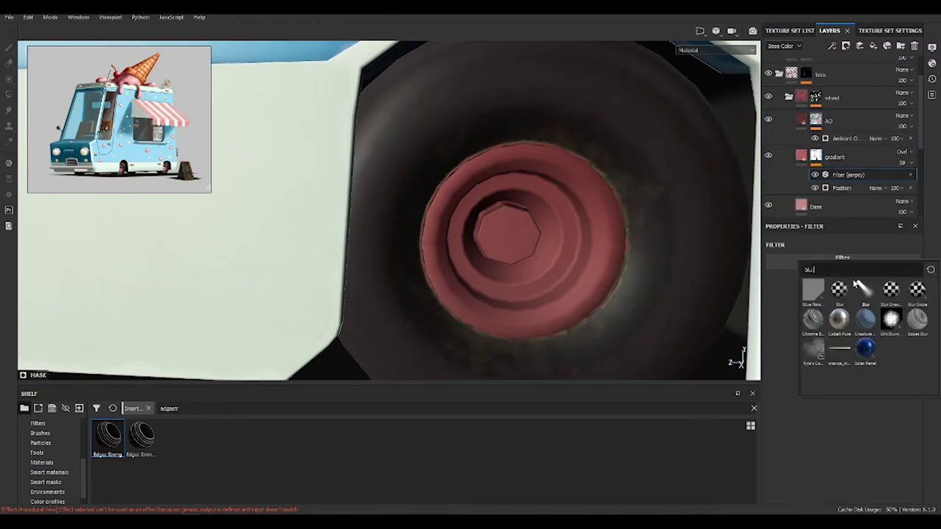
left_click(917, 289)
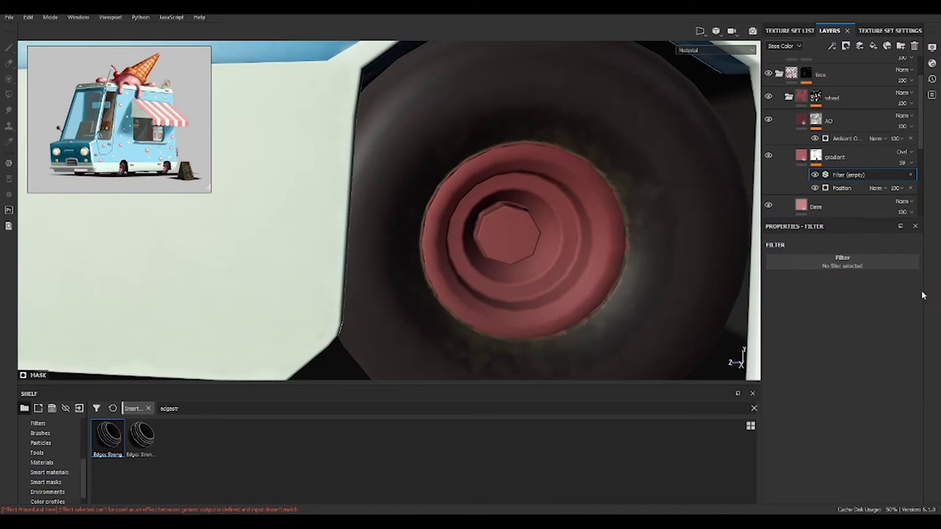
Set the AO generator to Contrast 0.11, Balance 0.55 with Invert on
left_click(816, 120)
left_click(816, 120, "alt")
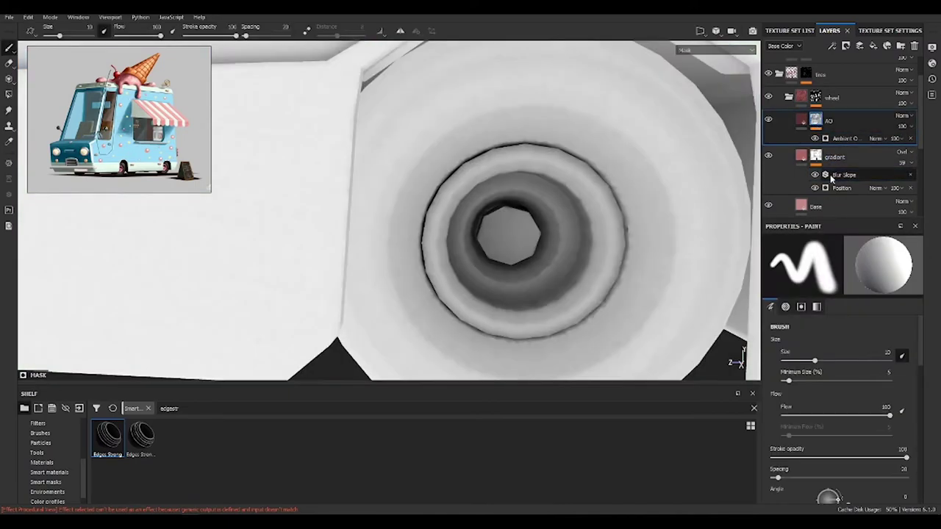
left_click(844, 139)
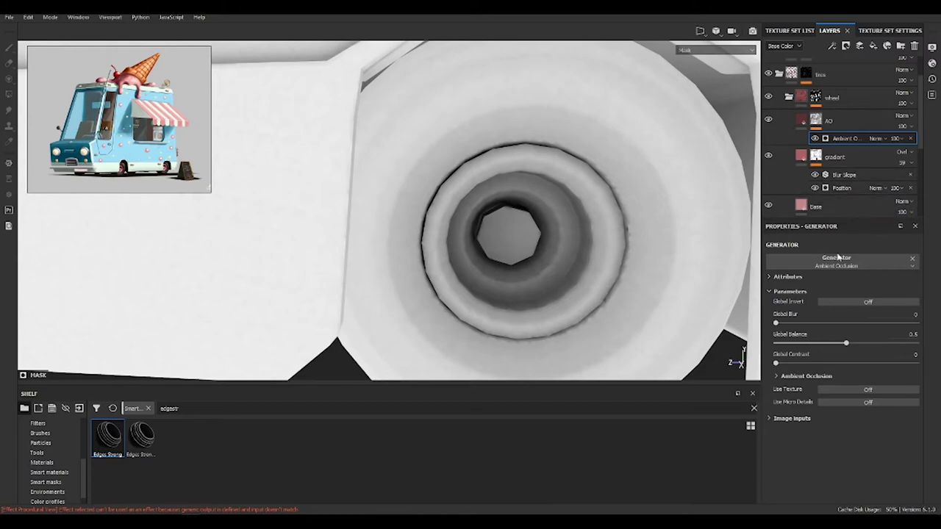
left_click_drag(776, 363, 789, 363)
left_click_drag(846, 343, 852, 343)
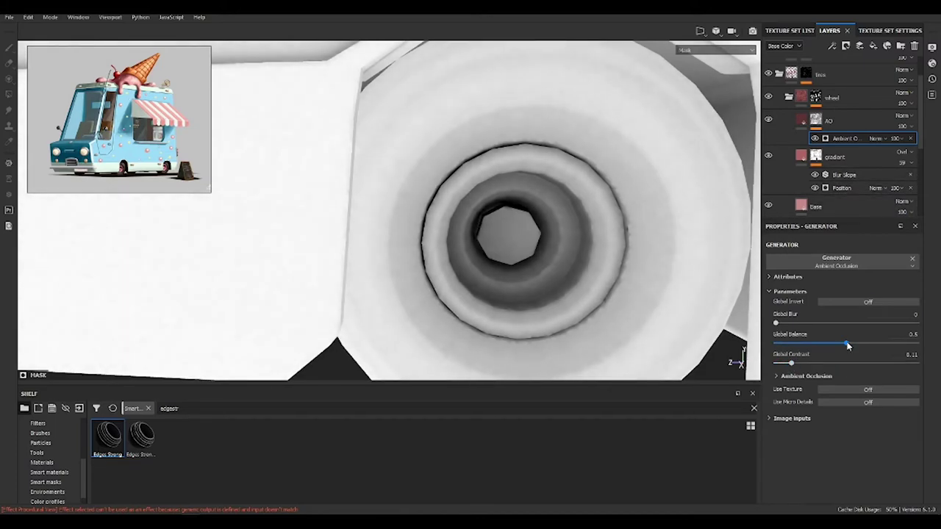
left_click(867, 303)
key("m")
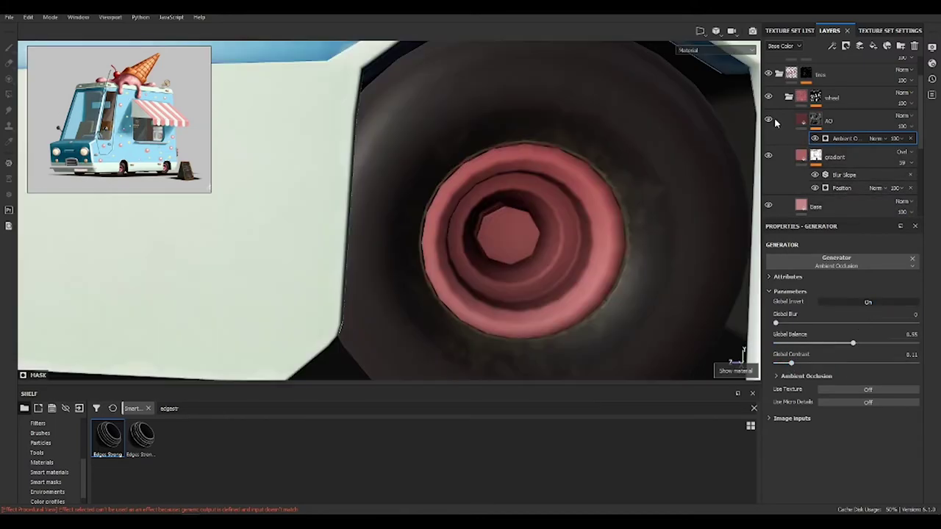
Blend the AO layer as Multiply at 70 opacity
left_click(903, 115)
left_click(915, 146)
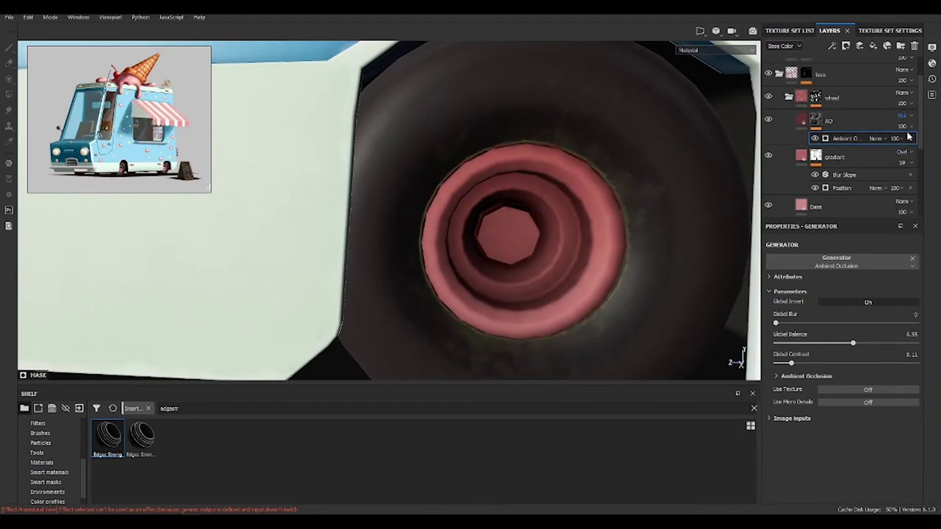
left_click_drag(922, 149, 872, 140)
Duplicate the pink Base fill layer and shift its colour to a darker pink
key("ctrl+v")
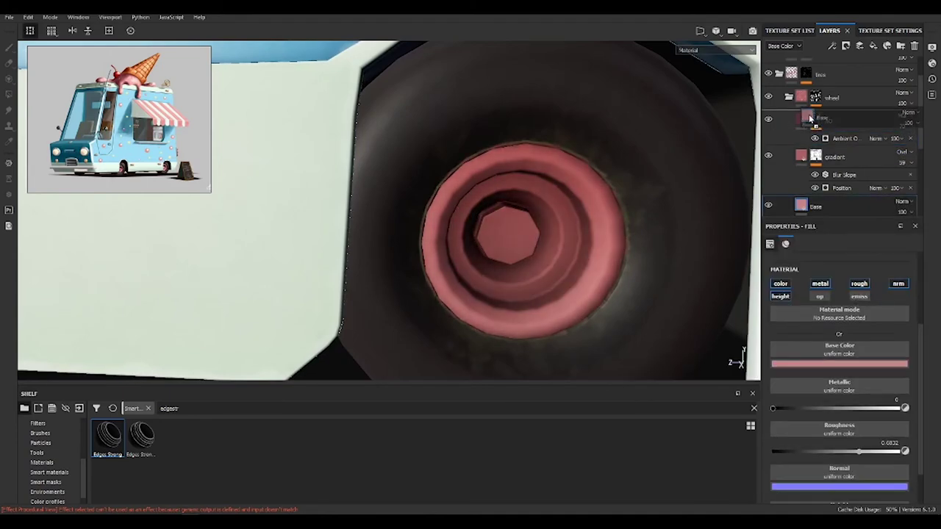
left_click(861, 364)
left_click_drag(892, 391, 918, 434)
Mask the new layer with a Curvature generator at balance 0.17 and change its blend mode
left_click(831, 46)
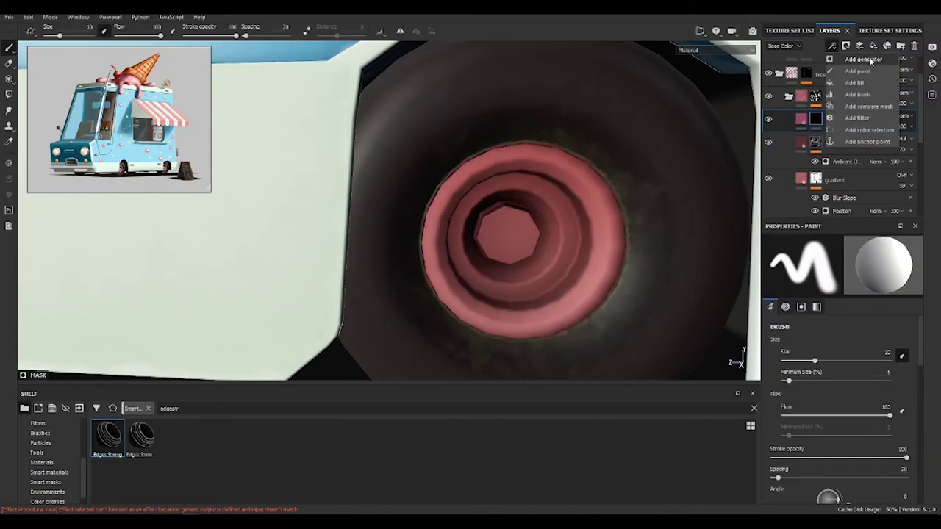
left_click(869, 81)
left_click(843, 258)
type("curv")
left_click(846, 298)
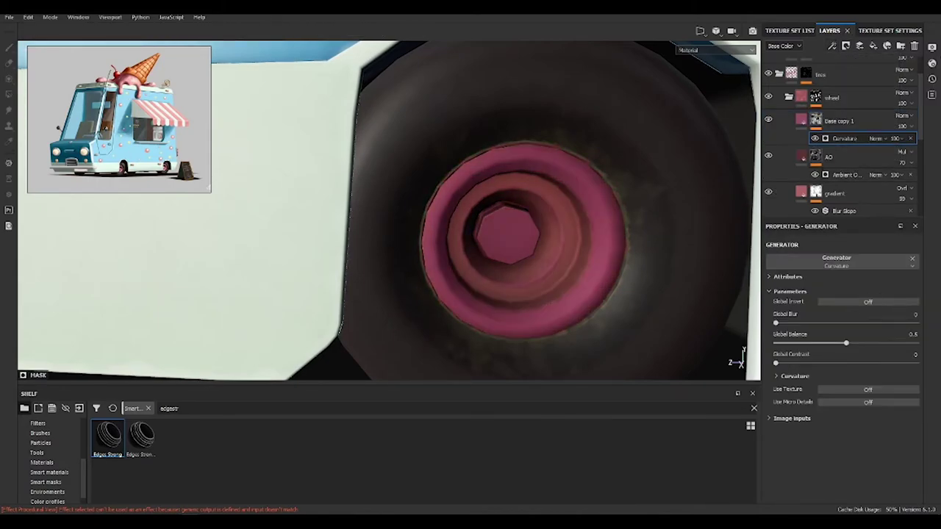
left_click(800, 343)
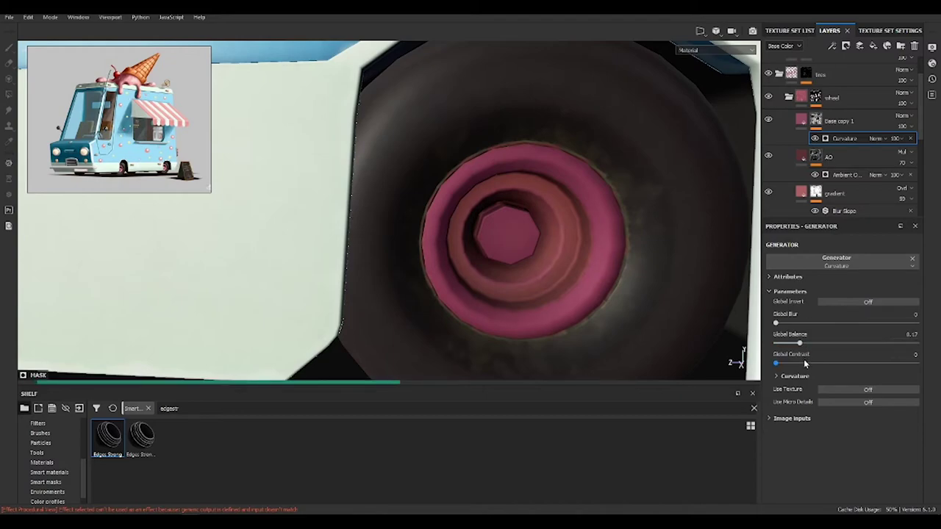
left_click(903, 116)
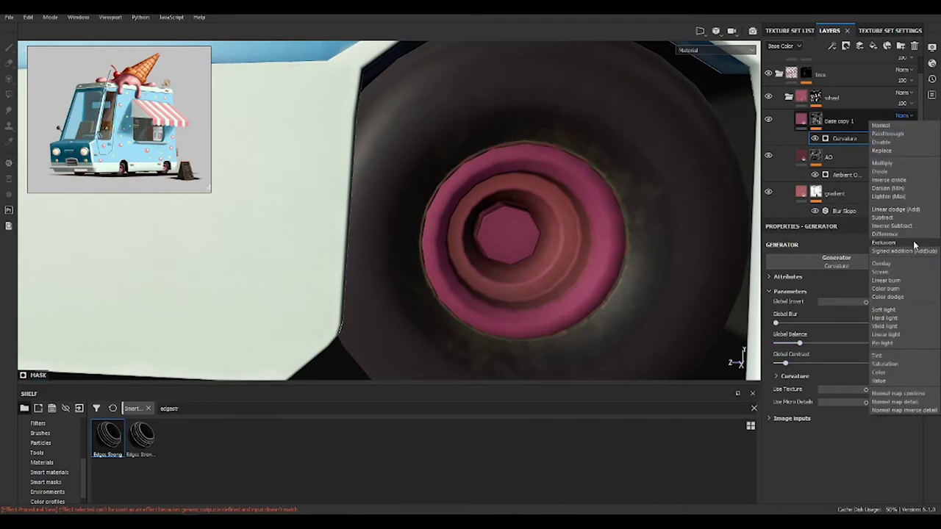
left_click(914, 243)
Make the new pink fill layer's edge colour a more saturated red
left_click(802, 119)
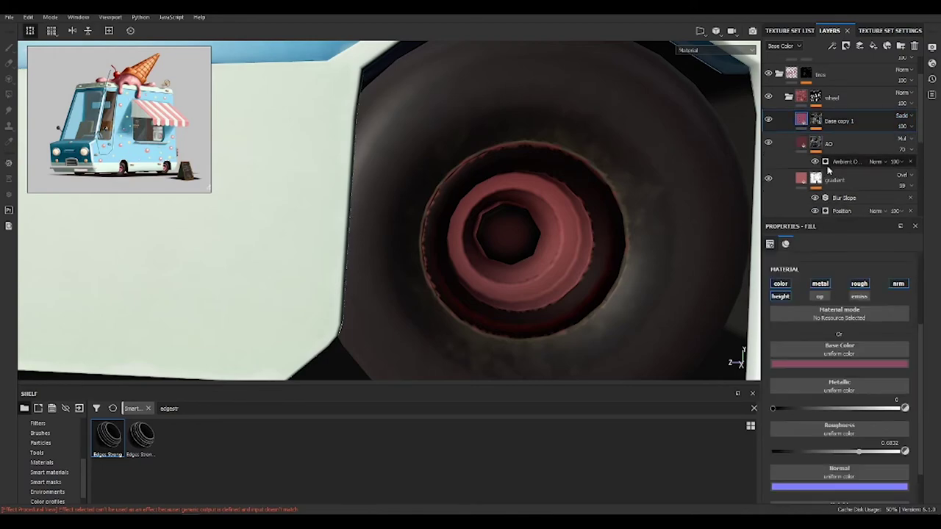
left_click(839, 363)
left_click_drag(908, 424, 910, 434)
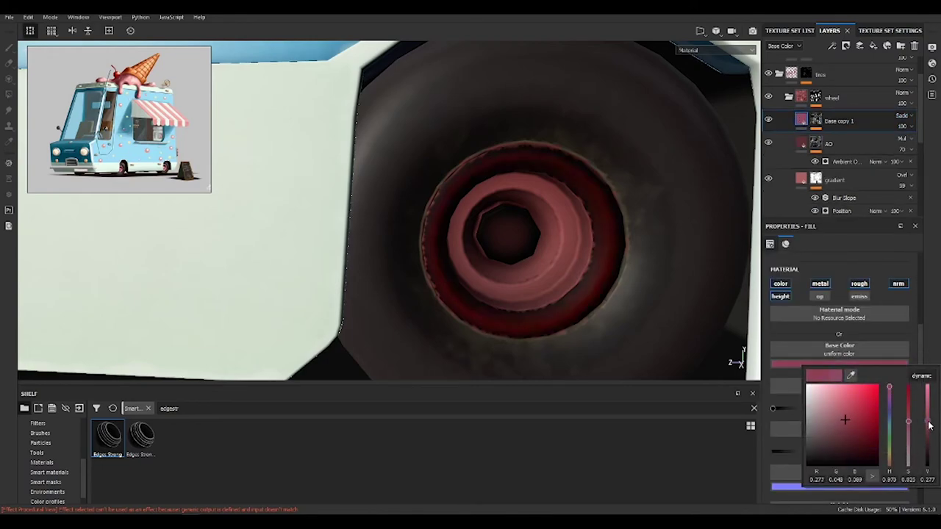
Add a Blur Slope filter with Intensity Divider 1000 at 28 opacity to Base copy 1's curvature mask
left_click(816, 127)
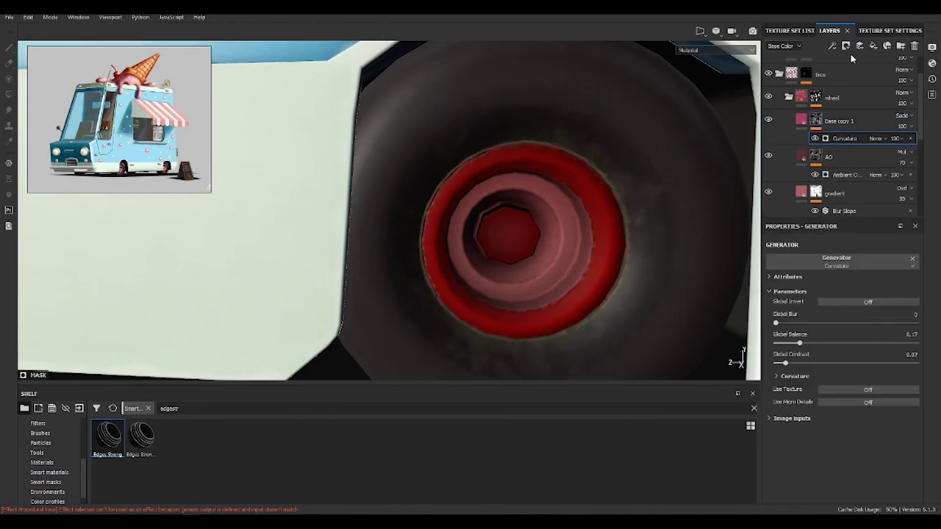
left_click(851, 54)
left_click(867, 360)
type("000")
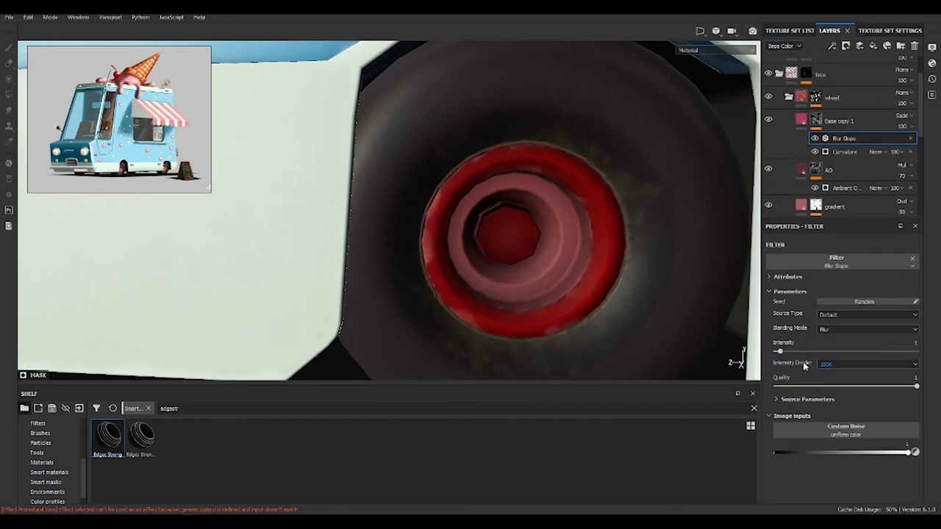
left_click_drag(912, 140, 910, 147)
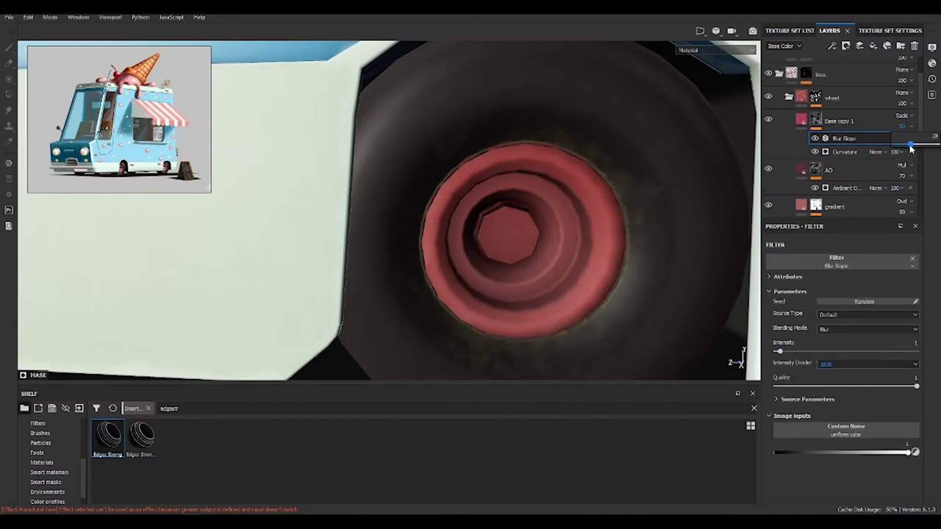
left_click(769, 119)
left_click(768, 119)
left_click(768, 119)
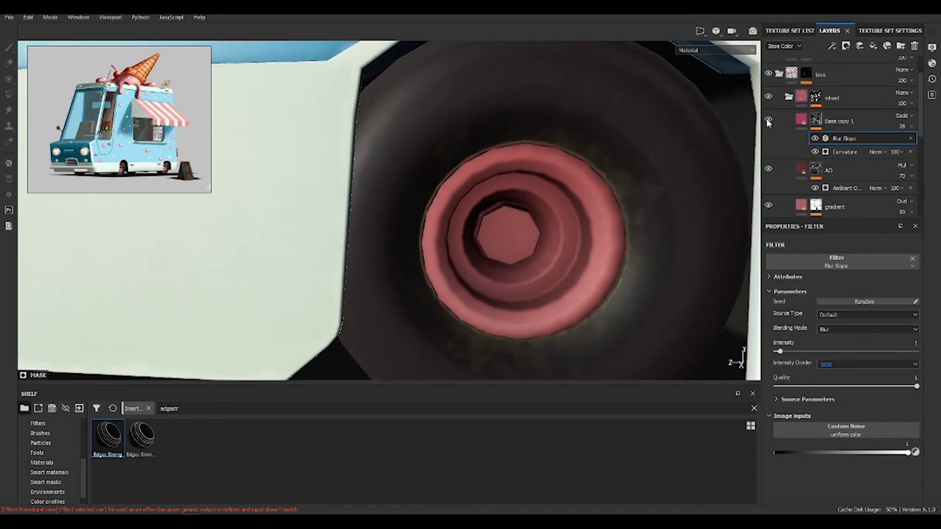
left_click(768, 119)
Move Base copy 1 below the AO layer and orbit around the wheel hub
left_click_drag(802, 122, 769, 142)
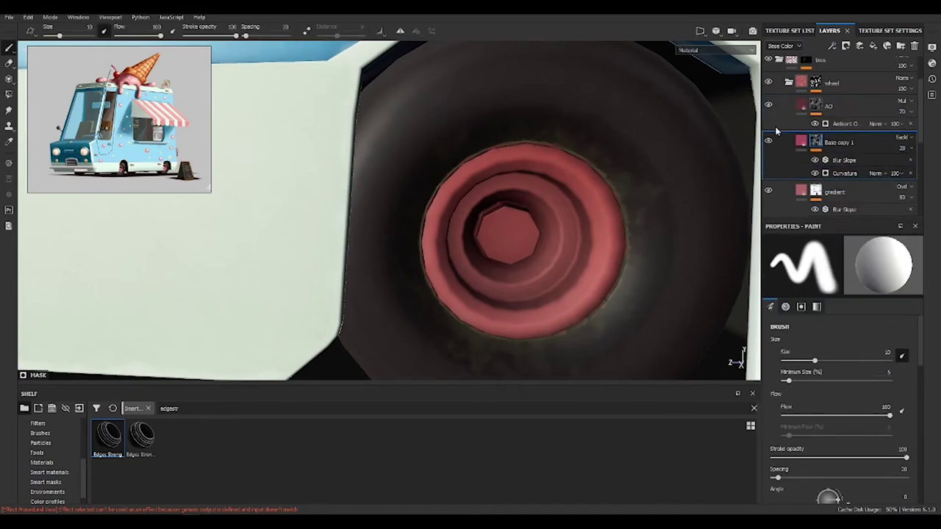
left_click_drag(478, 220, 530, 228, "alt")
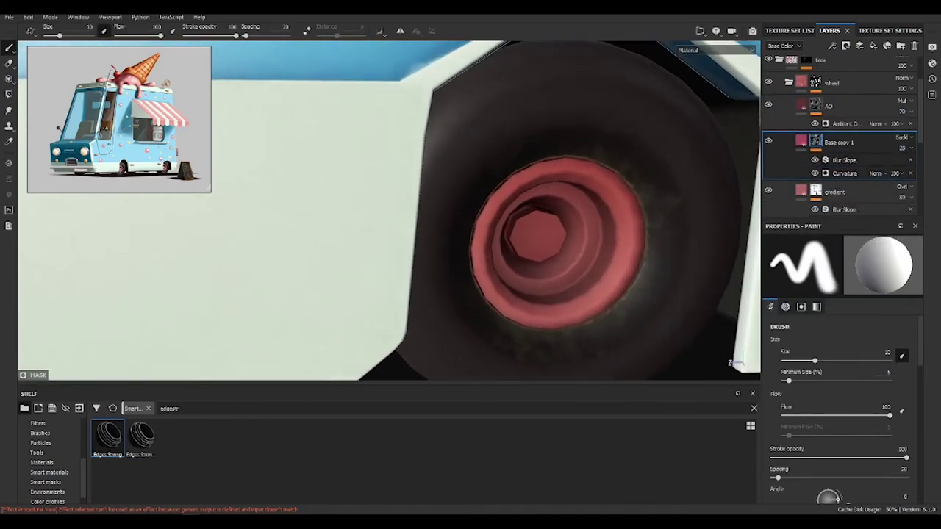
scroll(845, 132, "up", 2)
Add a fill layer above AO with normal and height disabled, and duplicate it
left_click(873, 45)
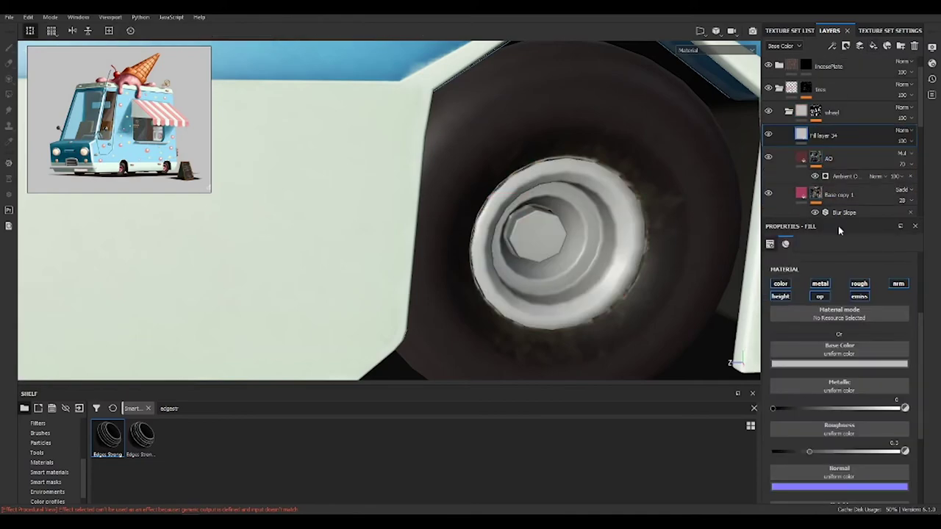
left_click(898, 284)
left_click(780, 296)
key("ctrl+d")
Make Fill layer 24 dirty brown, give it a black mask, and rename it Dirt
left_click(815, 155)
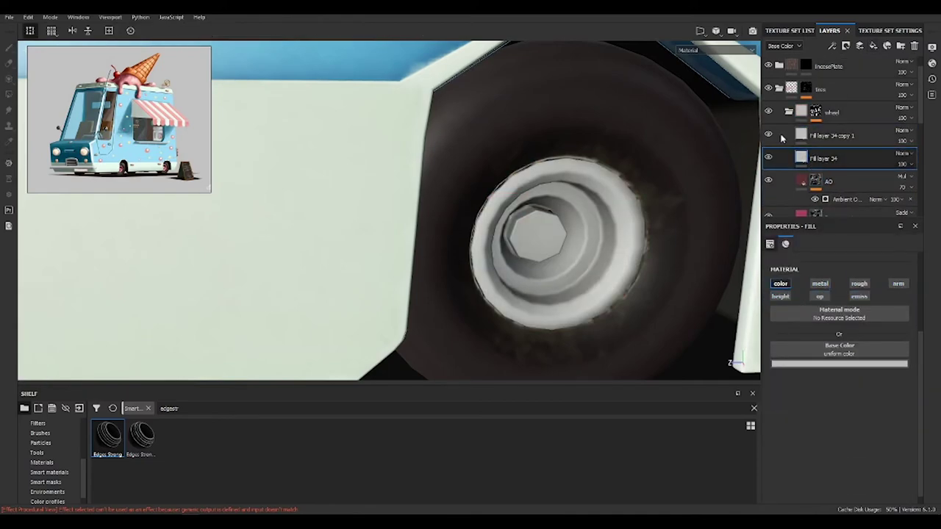
left_click(839, 364)
left_click(831, 421)
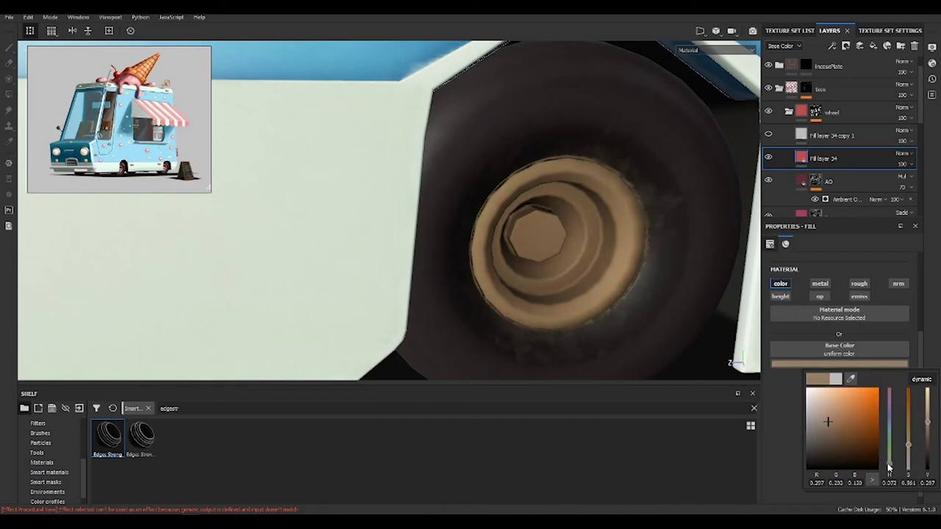
left_click_drag(926, 412, 925, 438)
left_click(859, 45)
left_click(859, 66)
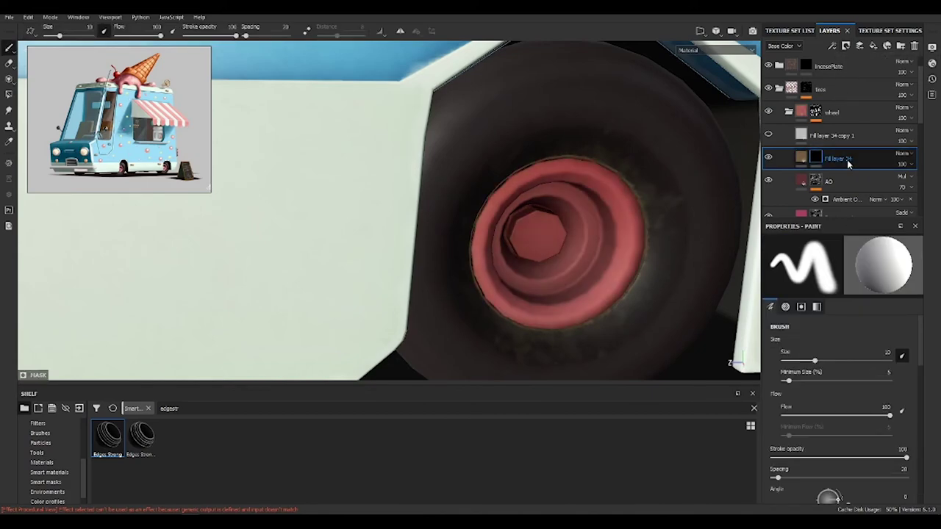
left_click(847, 159)
type("Dirt")
Mask the Dirt layer with a Dirt generator at Dirt Level 0.28
left_click(835, 47)
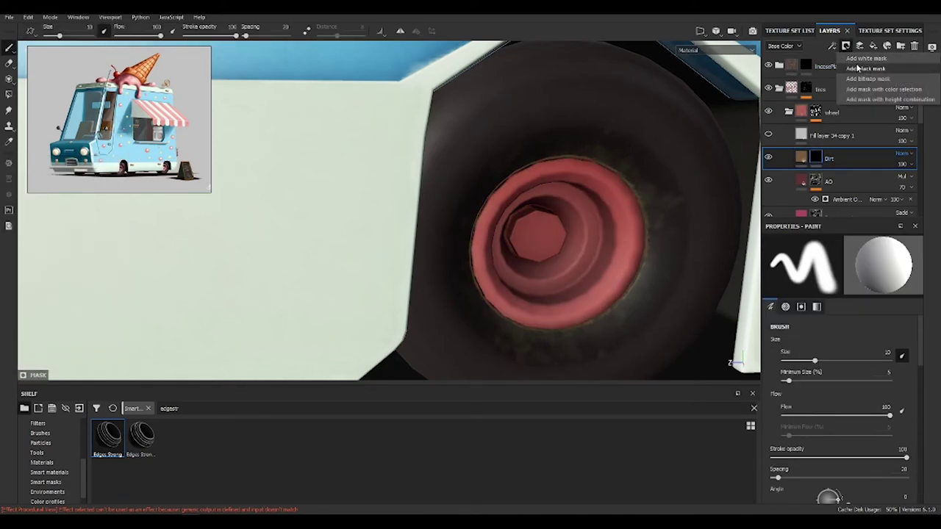
left_click(859, 68)
left_click(843, 259)
type("dirt")
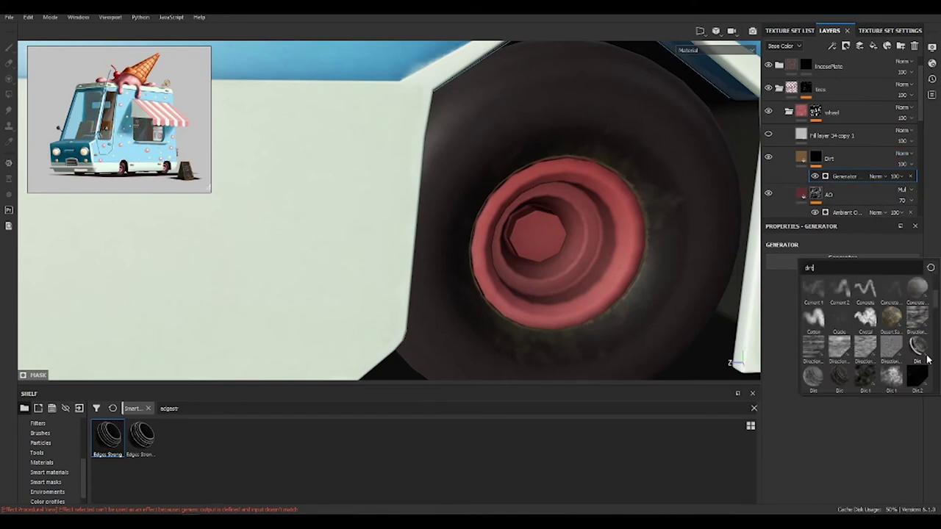
left_click(928, 358)
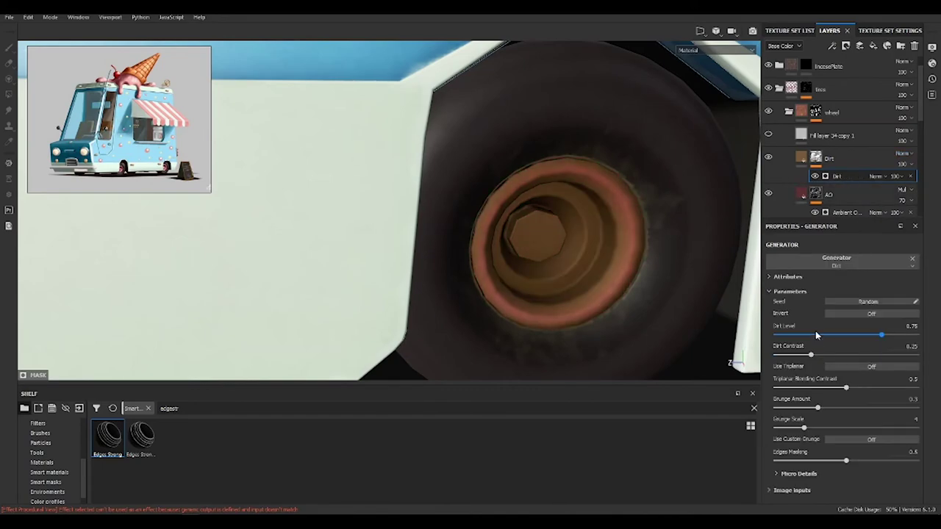
left_click(817, 336)
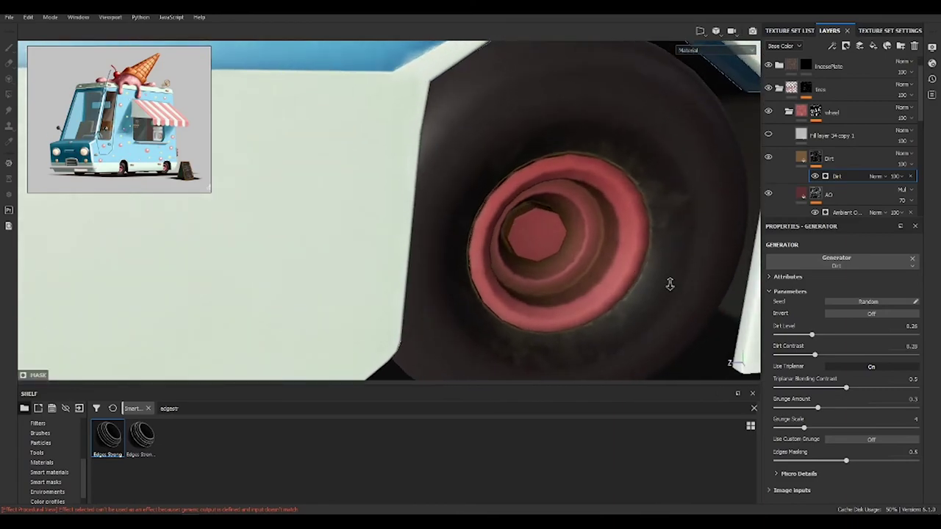
left_click(902, 153)
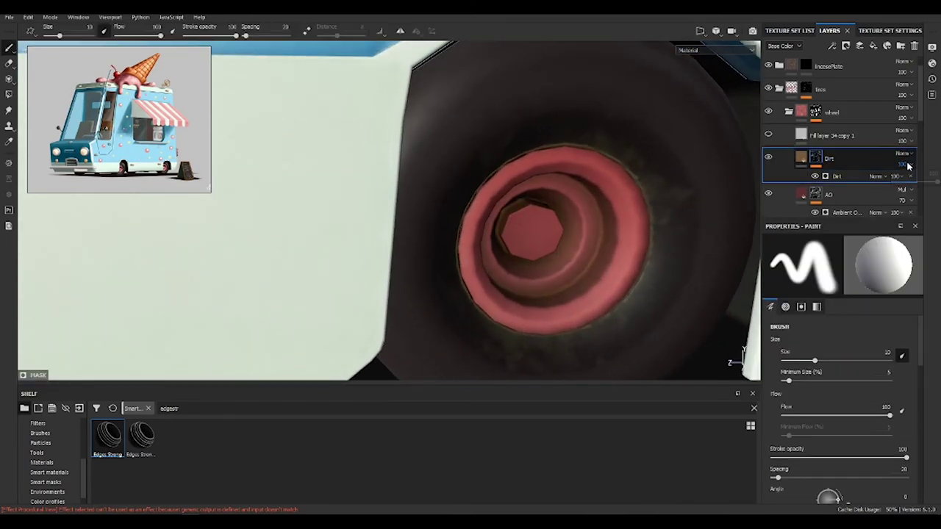
Apply the Edges Strong smart mask to the white fill copy with Global Balance 0.11 and less texture
left_click(838, 136)
left_click_drag(117, 440, 832, 137)
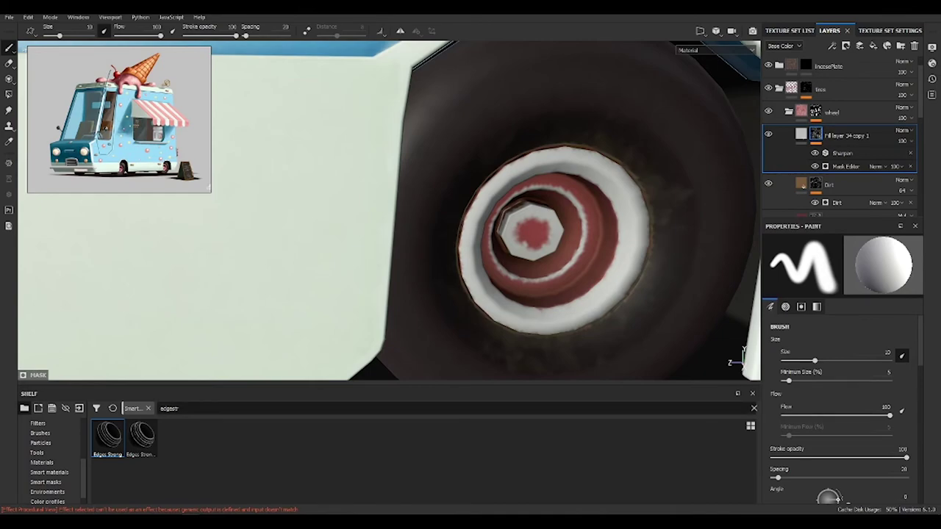
left_click(845, 166)
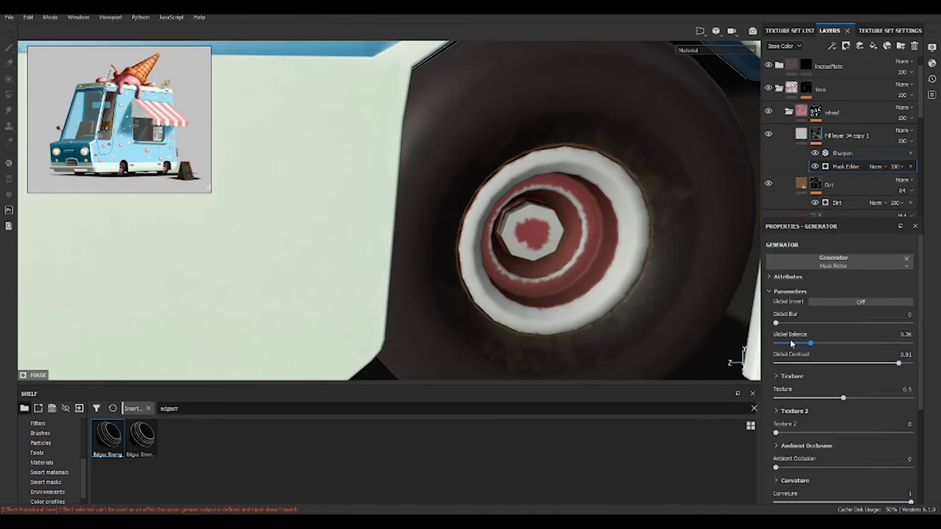
left_click_drag(791, 343, 790, 344)
left_click(794, 398)
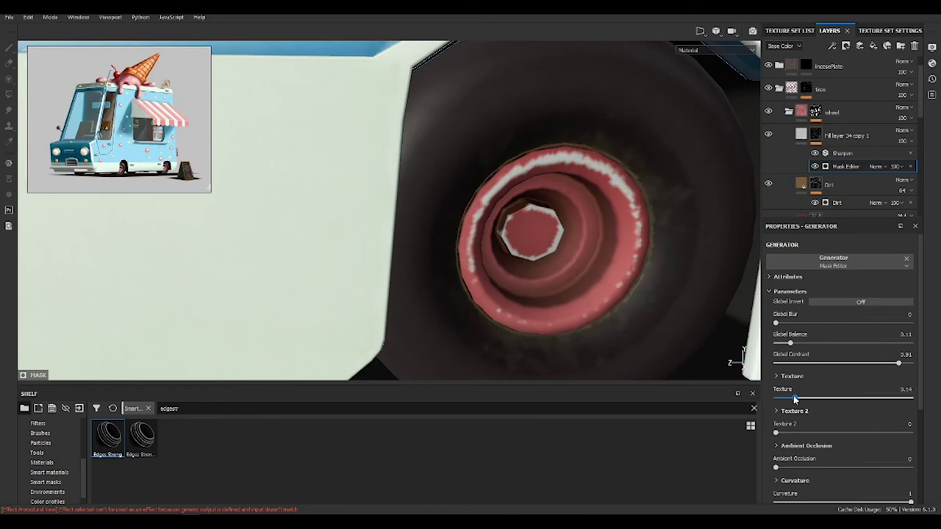
Blend the highlight layer as Linear Dodge at 19 opacity
left_click(905, 130)
left_click(896, 224)
left_click_drag(903, 140, 903, 160)
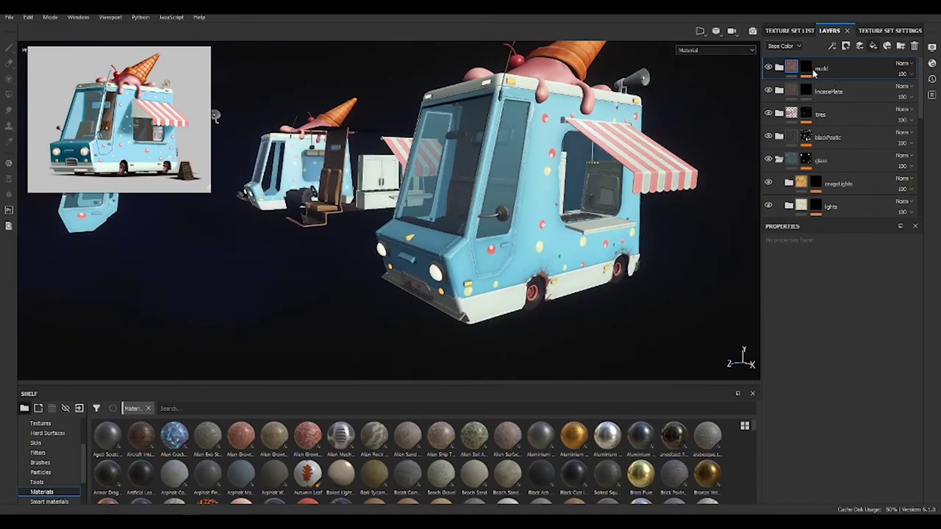
Add a new fill layer on top of the stack with a Sharpen filter
left_click(873, 45)
left_click(831, 45)
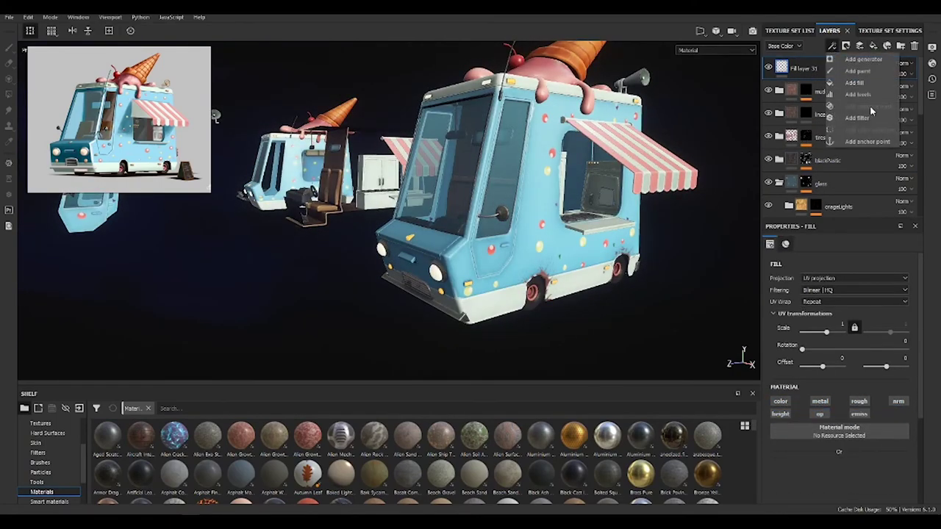
left_click(856, 118)
left_click(814, 378)
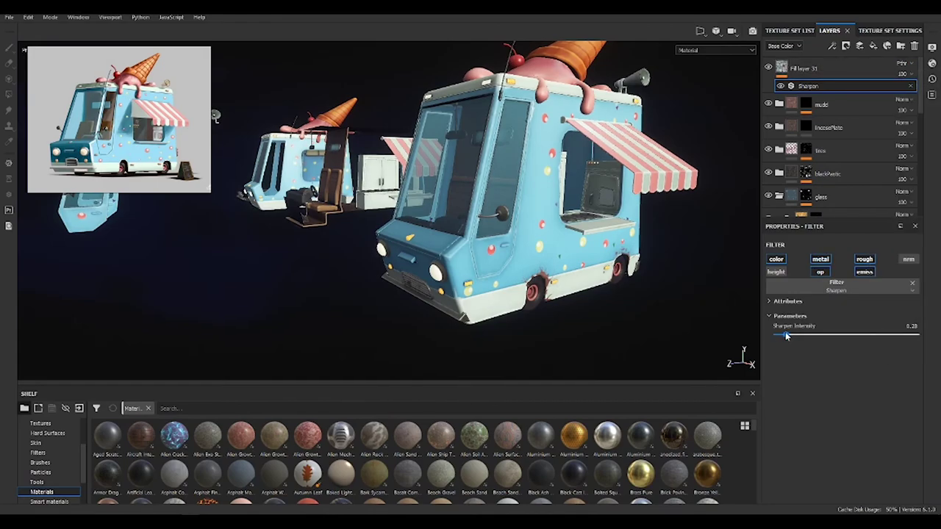
left_click(785, 70)
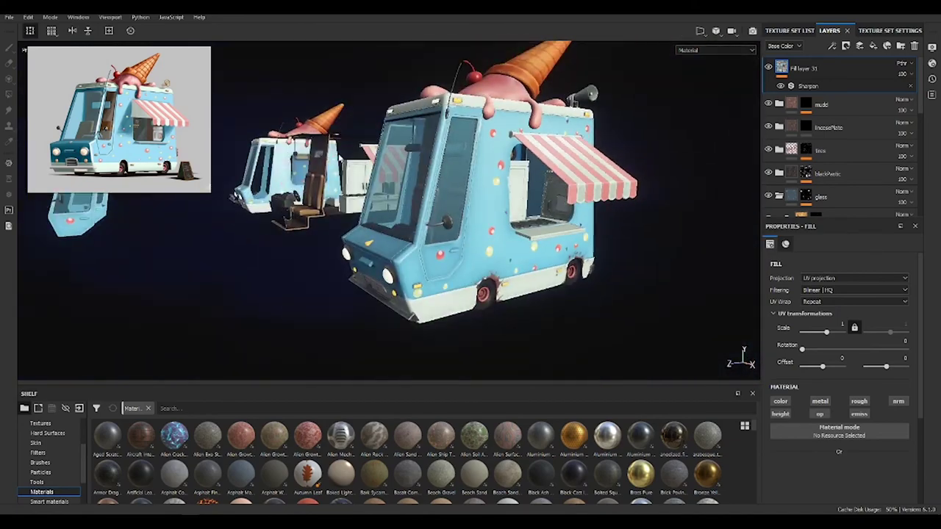
Add a Color Correct fill layer above it, set to Passthrough blending at 45 opacity
left_click(874, 46)
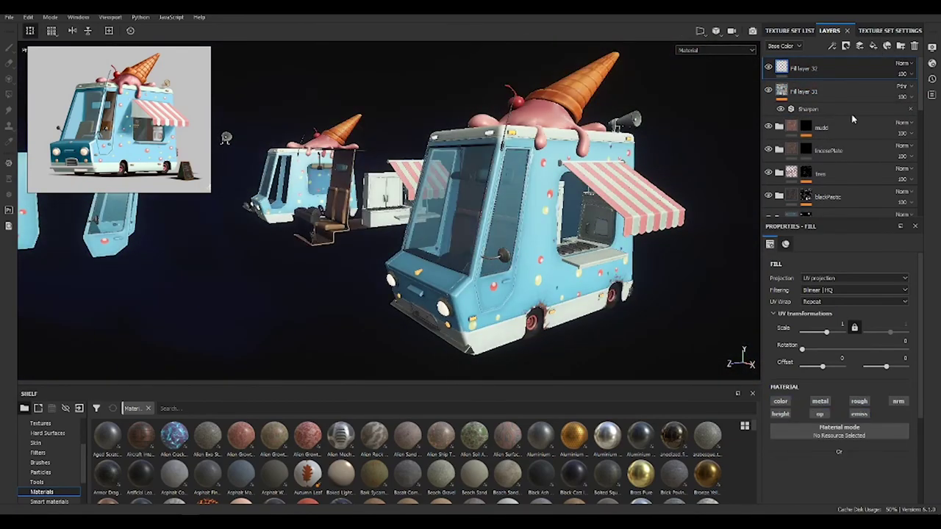
left_click(832, 46)
left_click(866, 90)
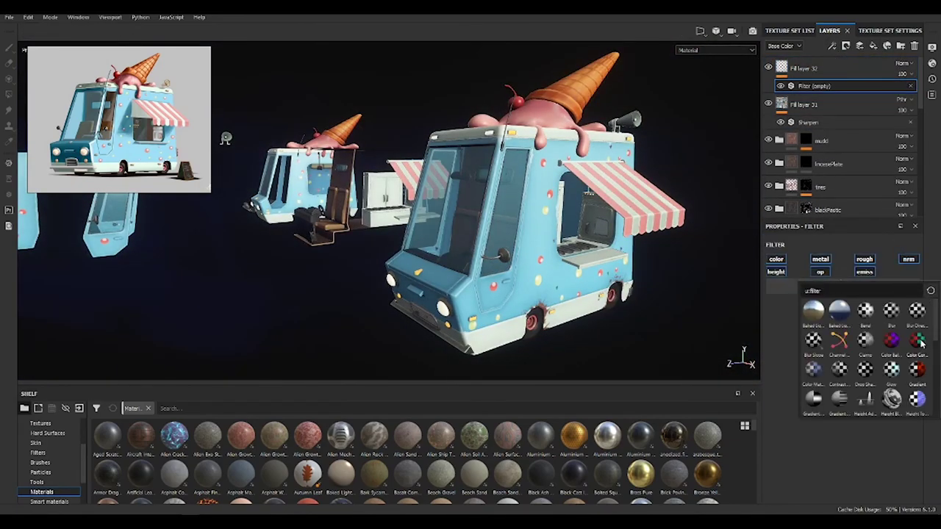
left_click(918, 340)
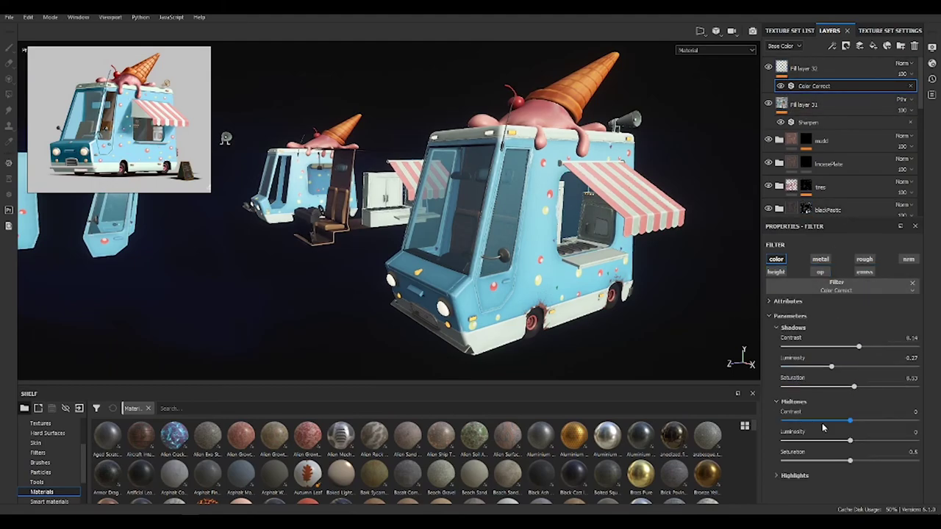
left_click(902, 63)
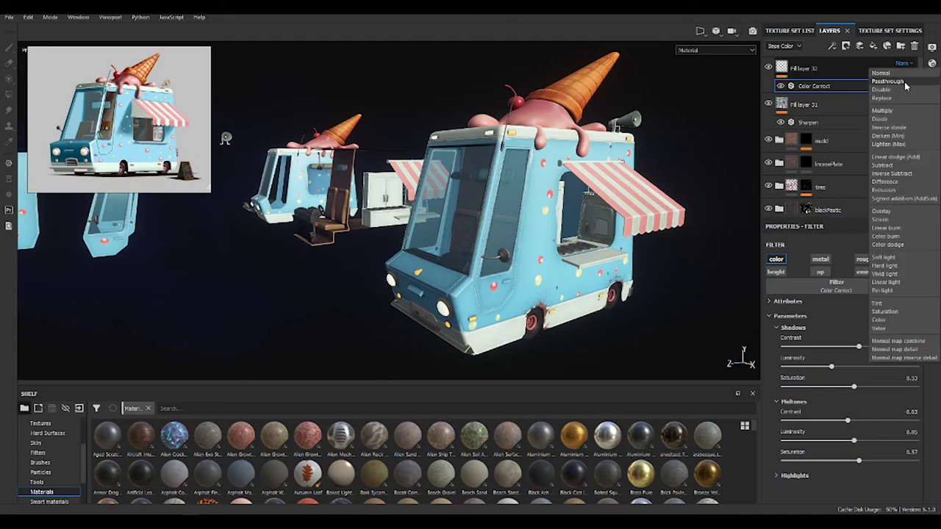
left_click(897, 75)
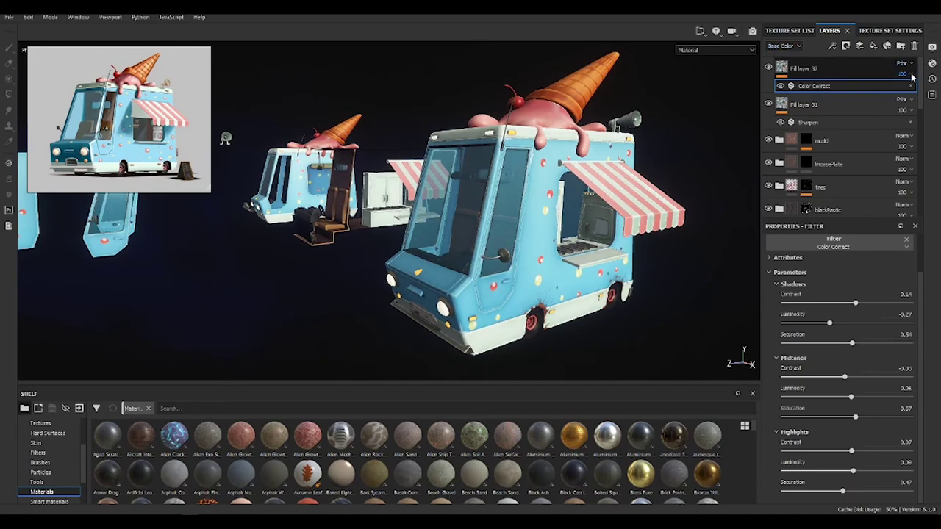
mouse_move(353, 183)
left_mouse_down("alt")
mouse_move(566, 192)
mouse_move(353, 189)
left_mouse_up("alt")
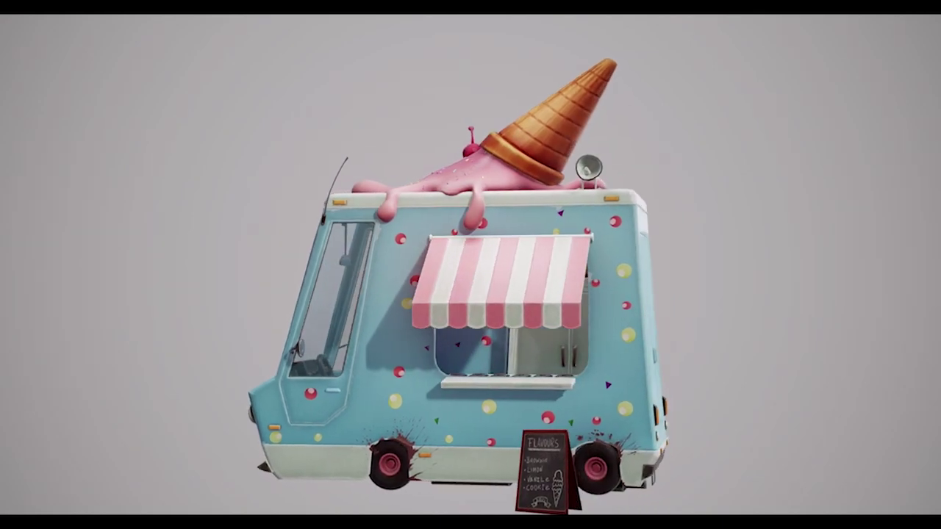